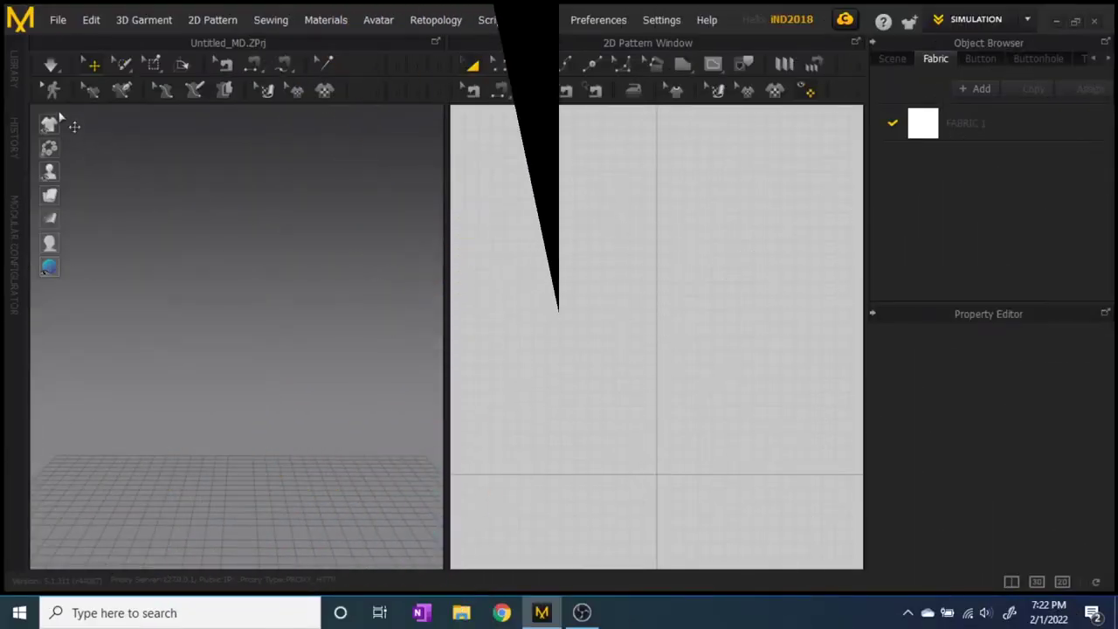
Load the Sims4Female.avt avatar, then orbit and zoom the 3D view to frame her.
click(58, 19)
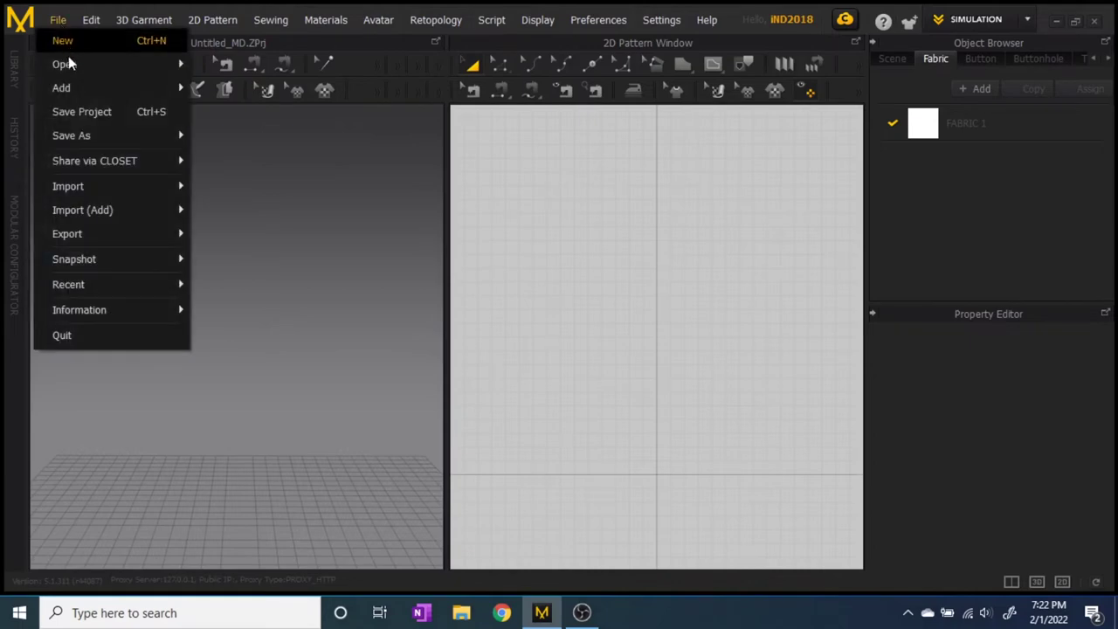
mouse_move(70, 67)
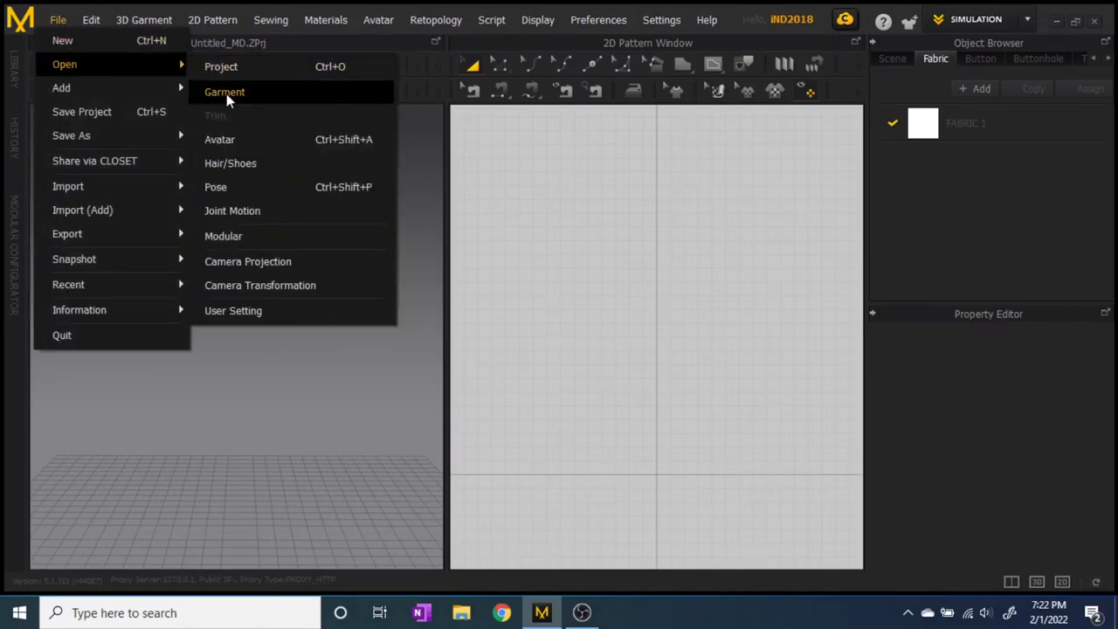
click(232, 142)
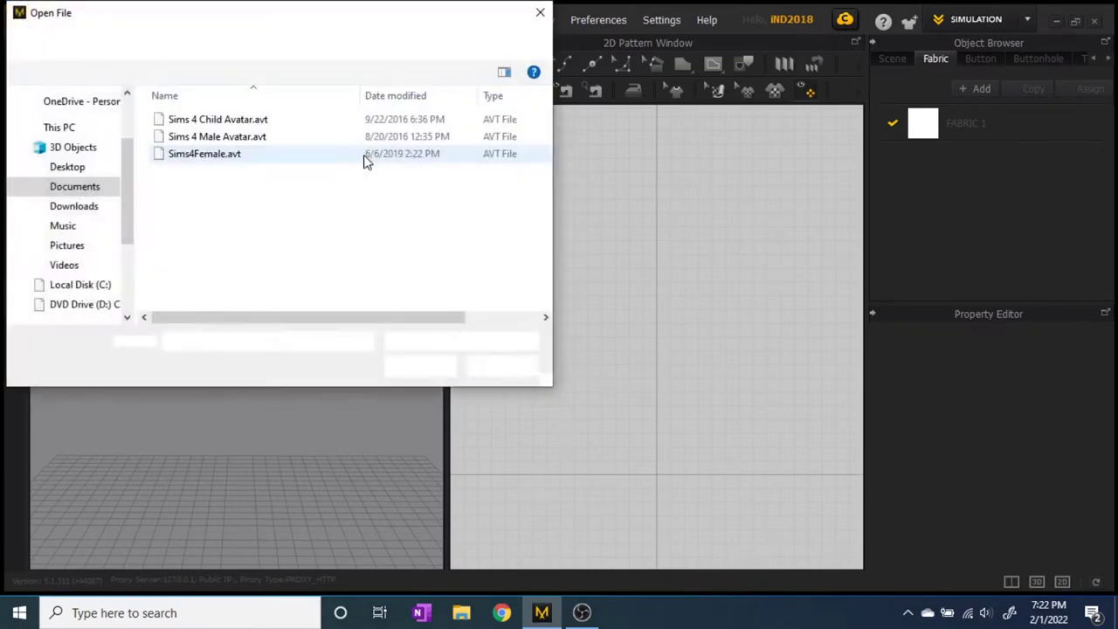
click(221, 155)
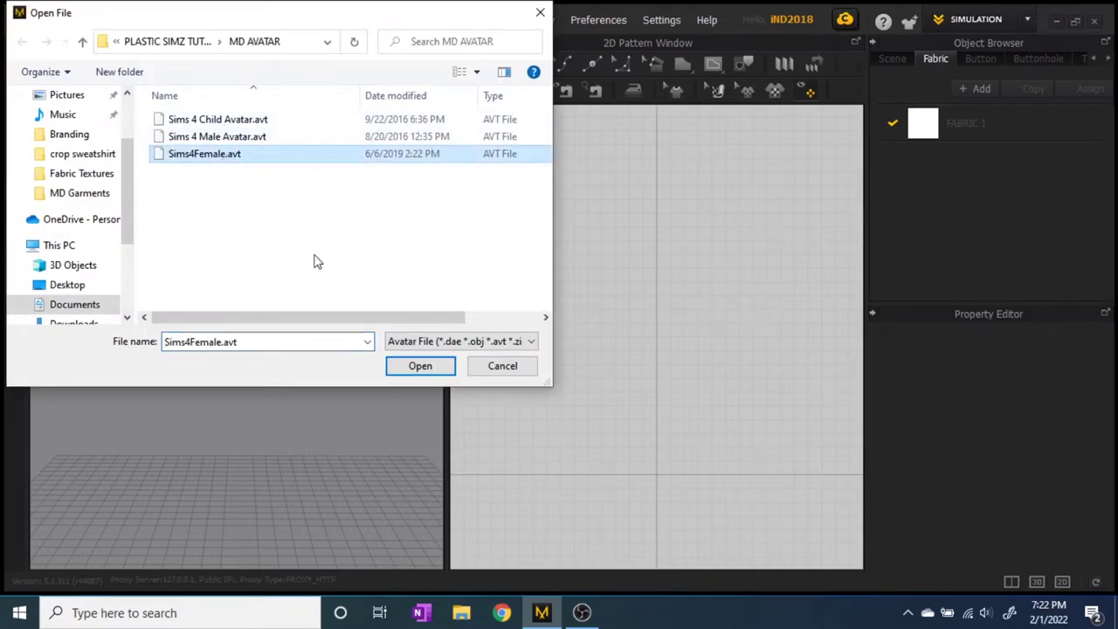
click(422, 373)
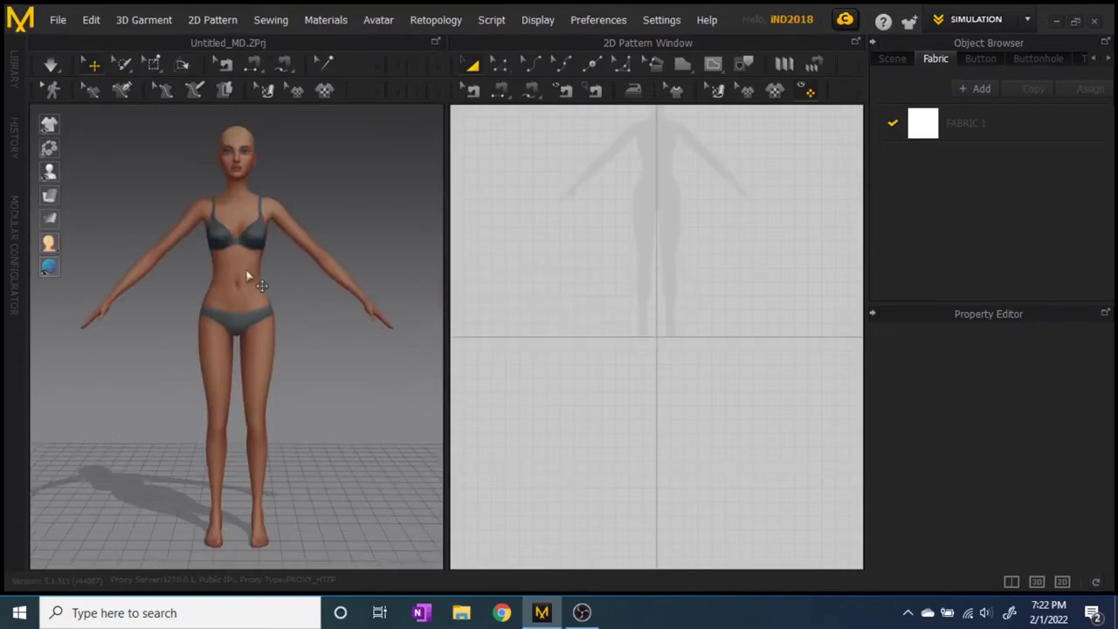
right_drag(303, 295, 327, 312)
scroll(332, 343, up, 5)
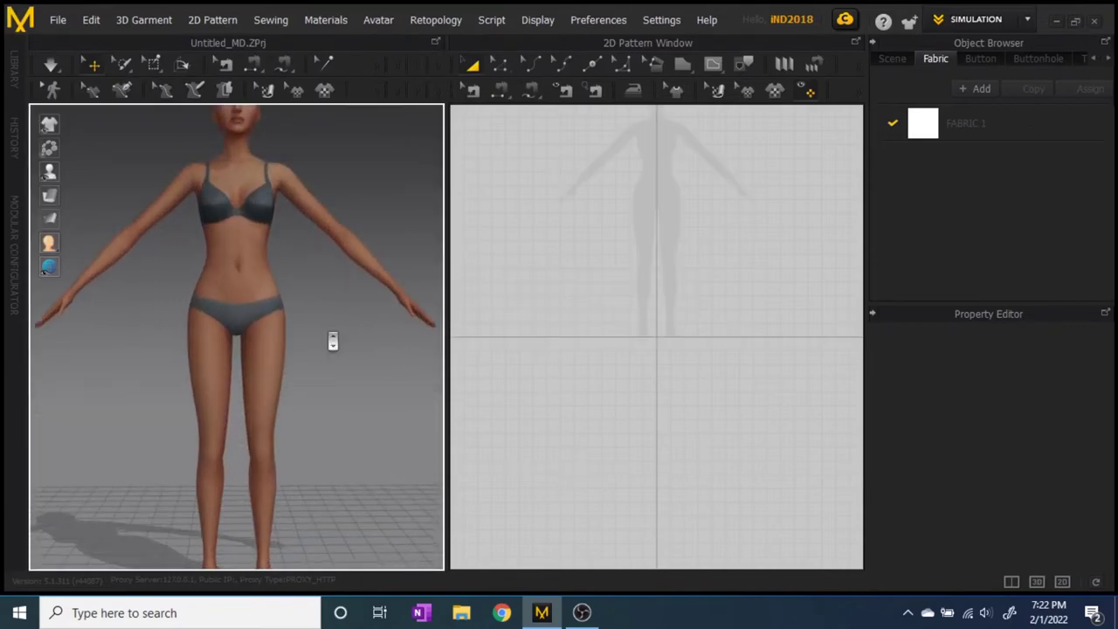
scroll(359, 324, down, 5)
click(661, 19)
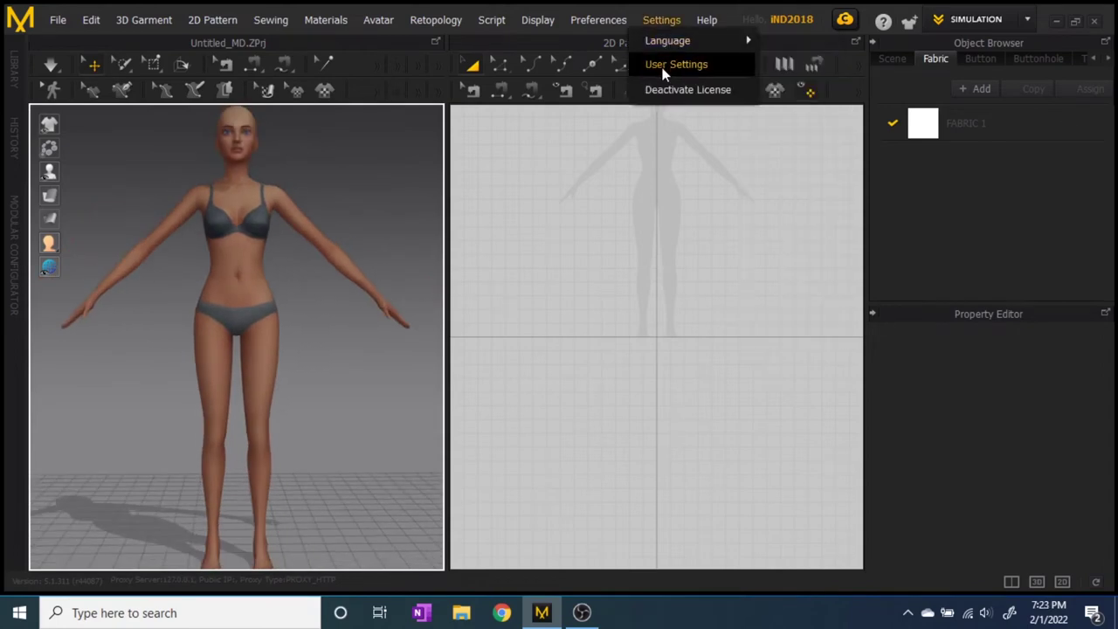
click(663, 66)
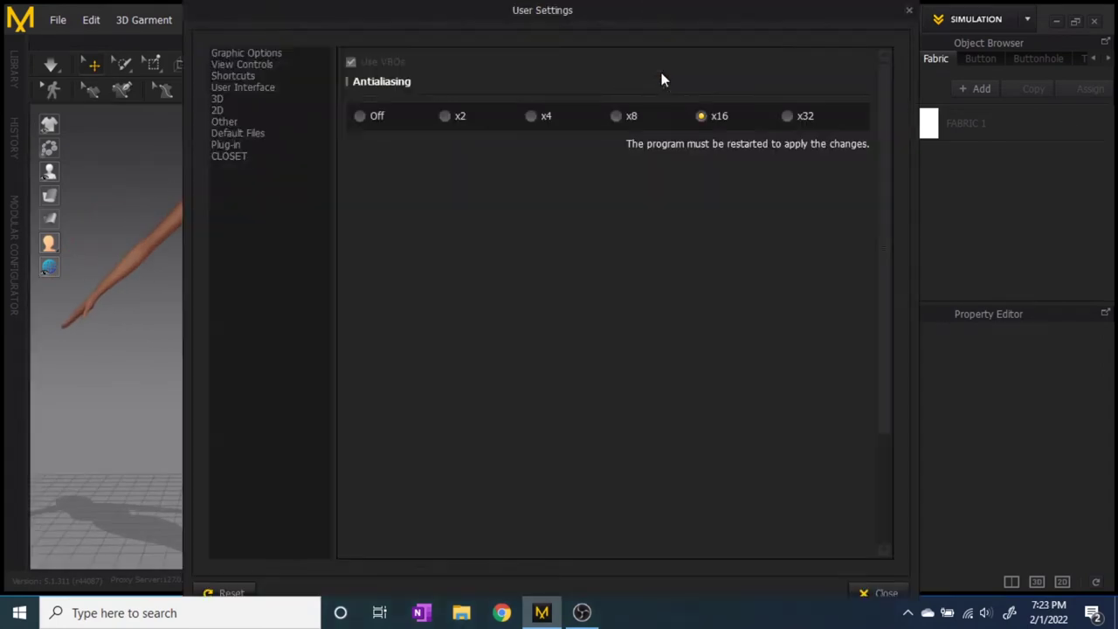
click(259, 68)
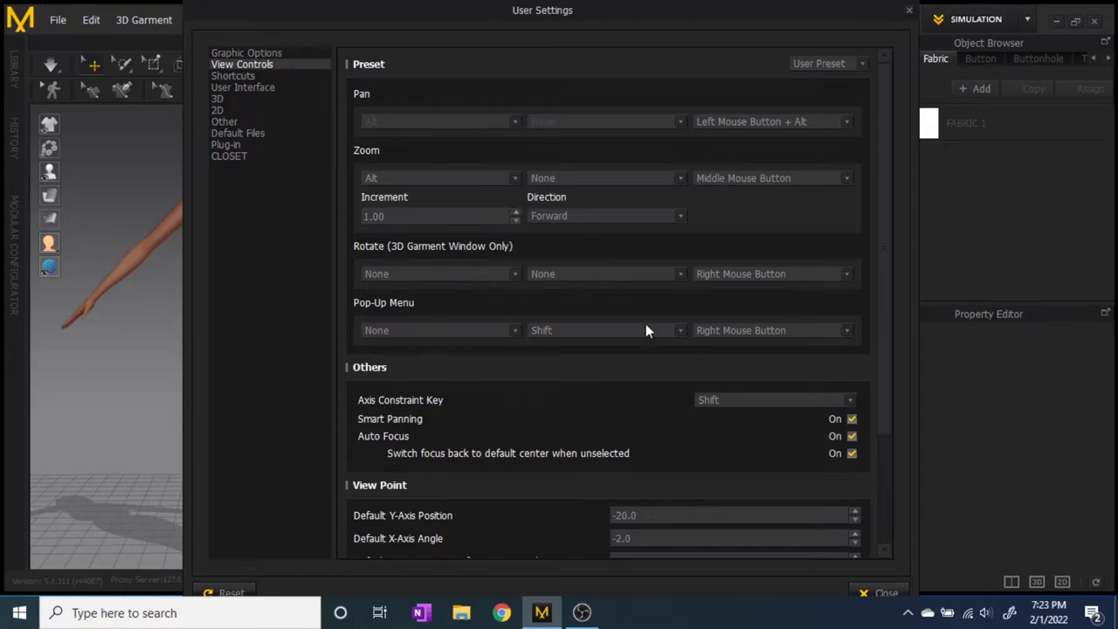
click(887, 592)
scroll(323, 322, down, 2)
middle_drag(319, 320, 338, 355)
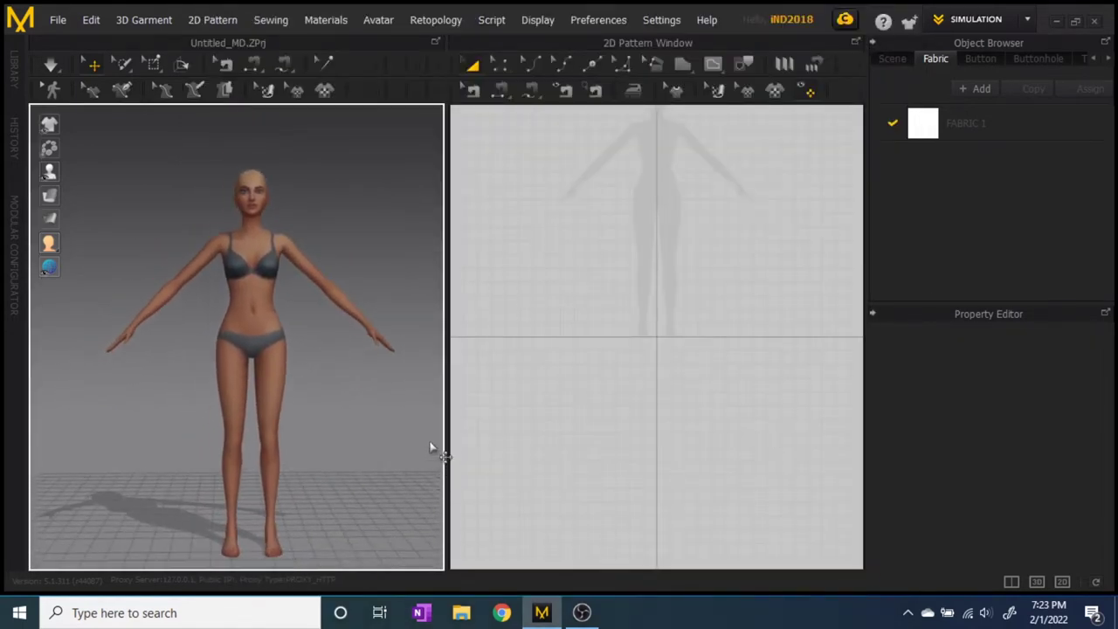
Draw a closed polygon half-bodice from centre line through neckline, shoulder, armhole and hem.
scroll(562, 462, up, 2)
scroll(675, 377, up, 3)
scroll(674, 377, down, 5)
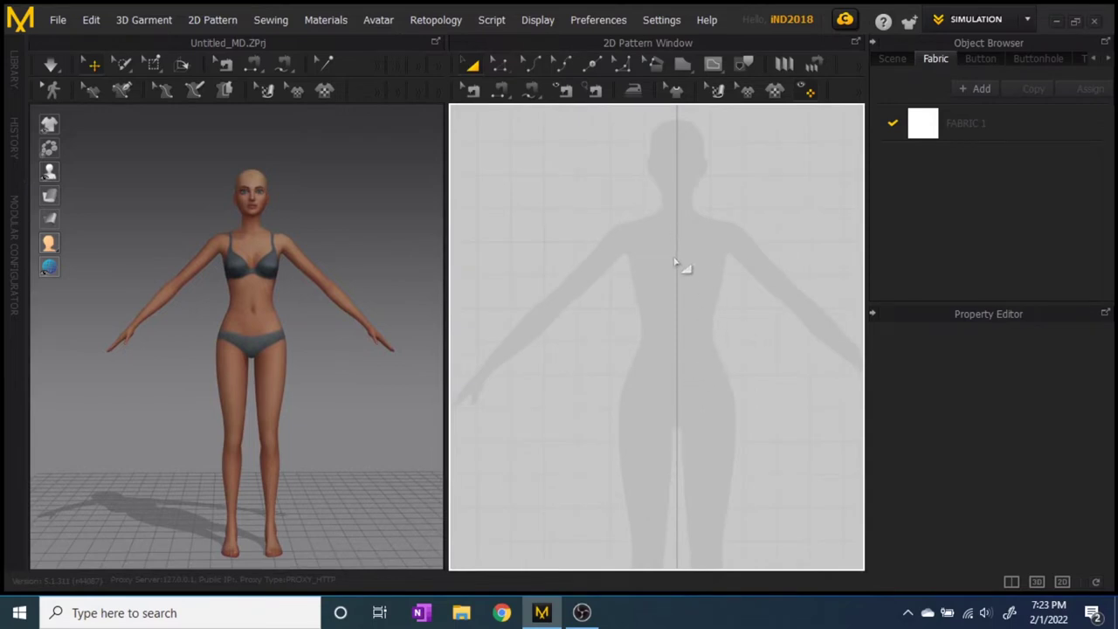
middle_drag(709, 327, 667, 341)
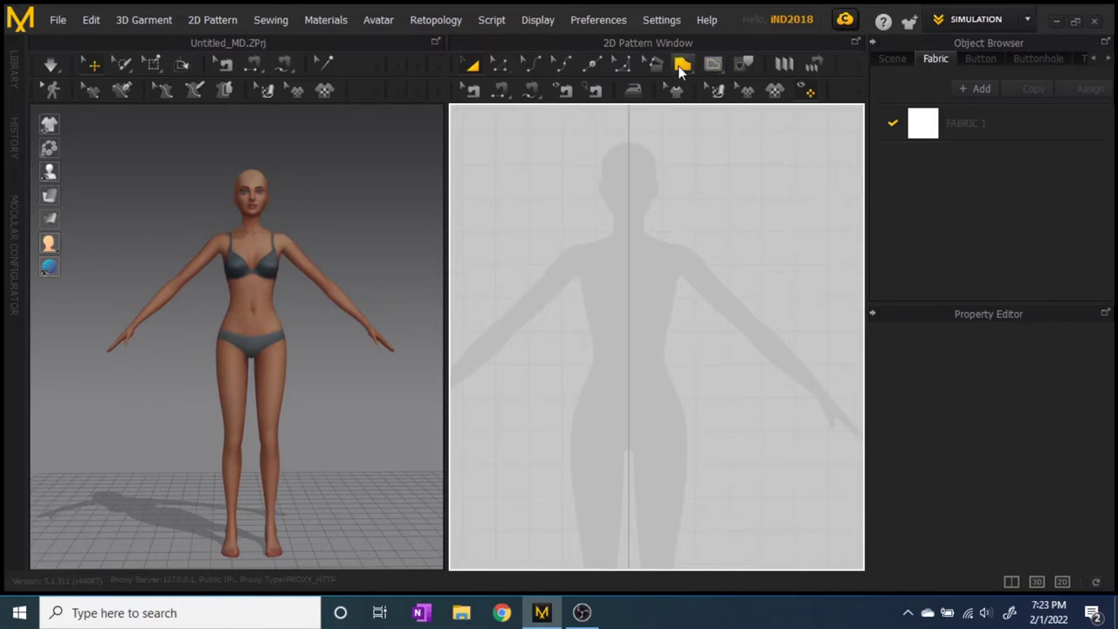
click(683, 69)
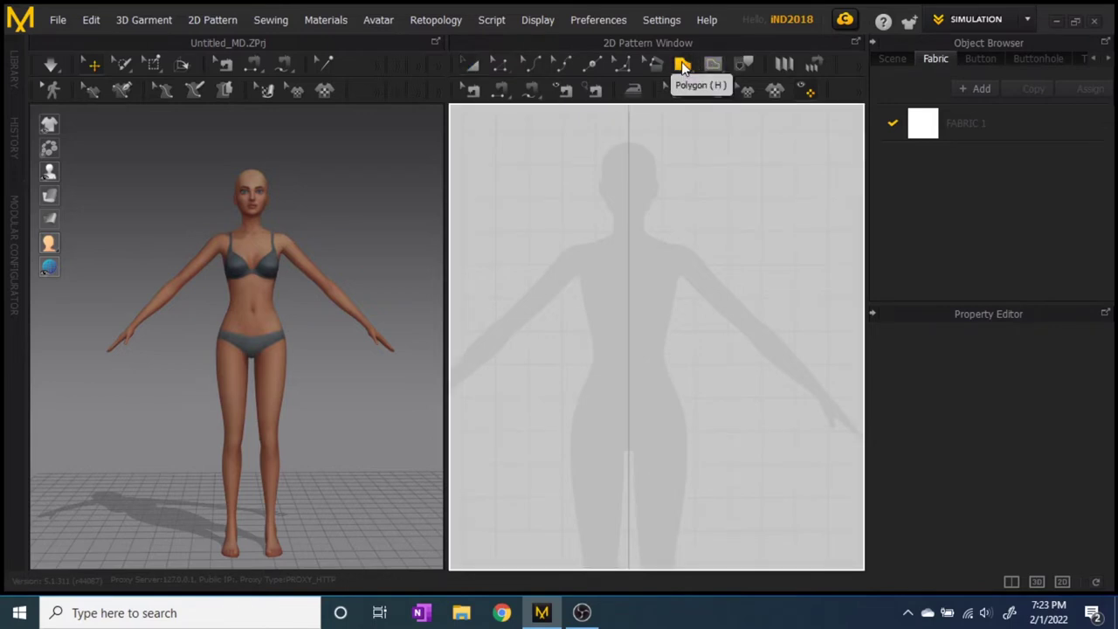
click(629, 269)
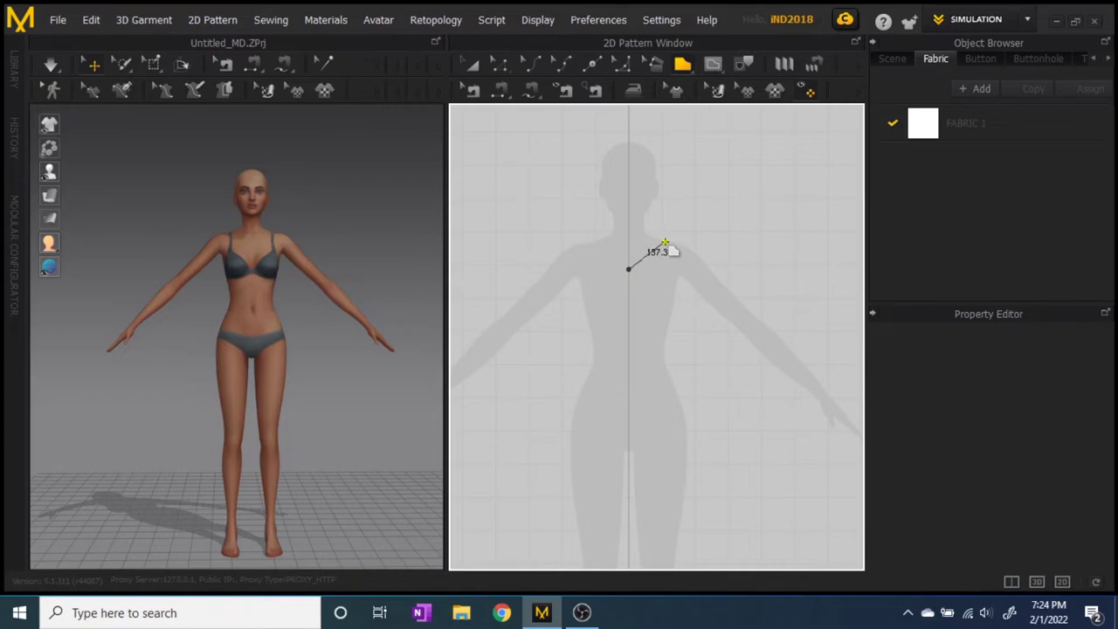
click(659, 242)
click(676, 245)
click(677, 295)
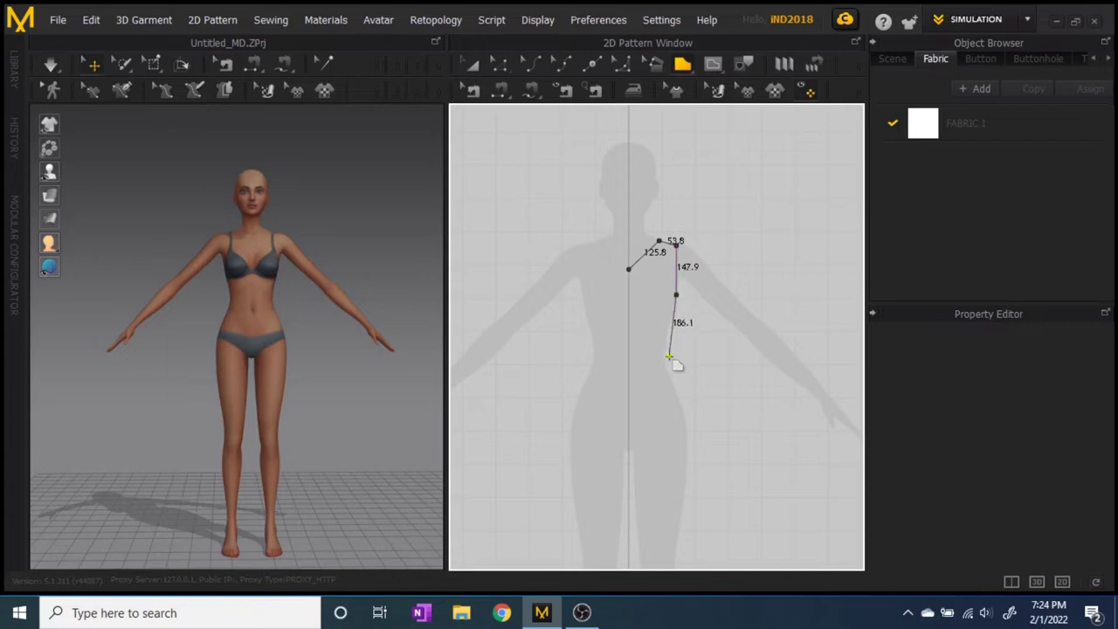
click(678, 340)
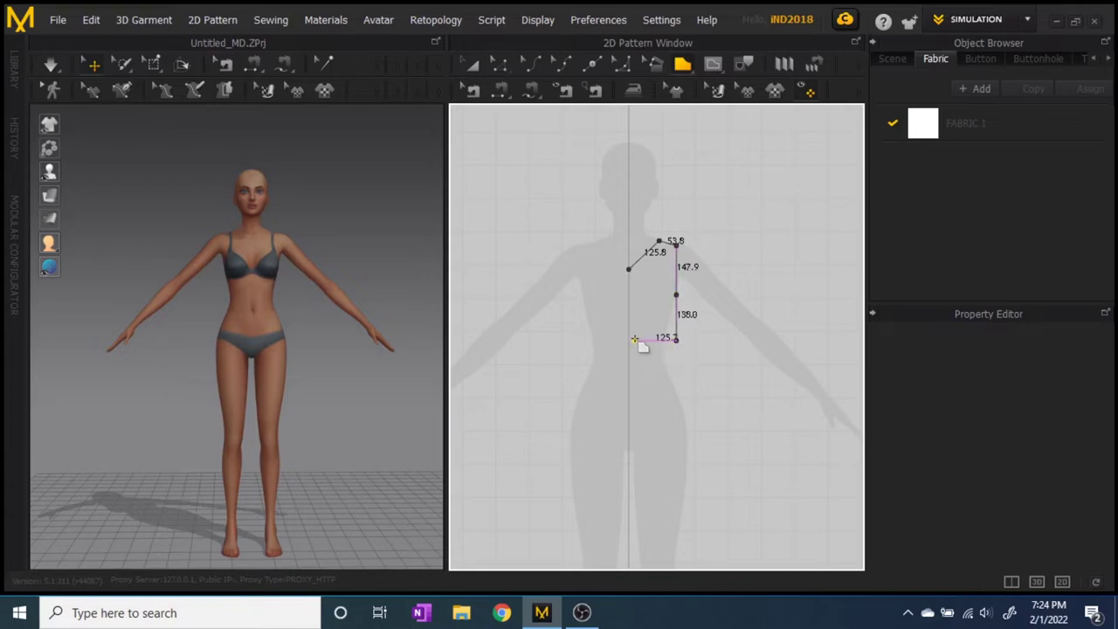
click(629, 339)
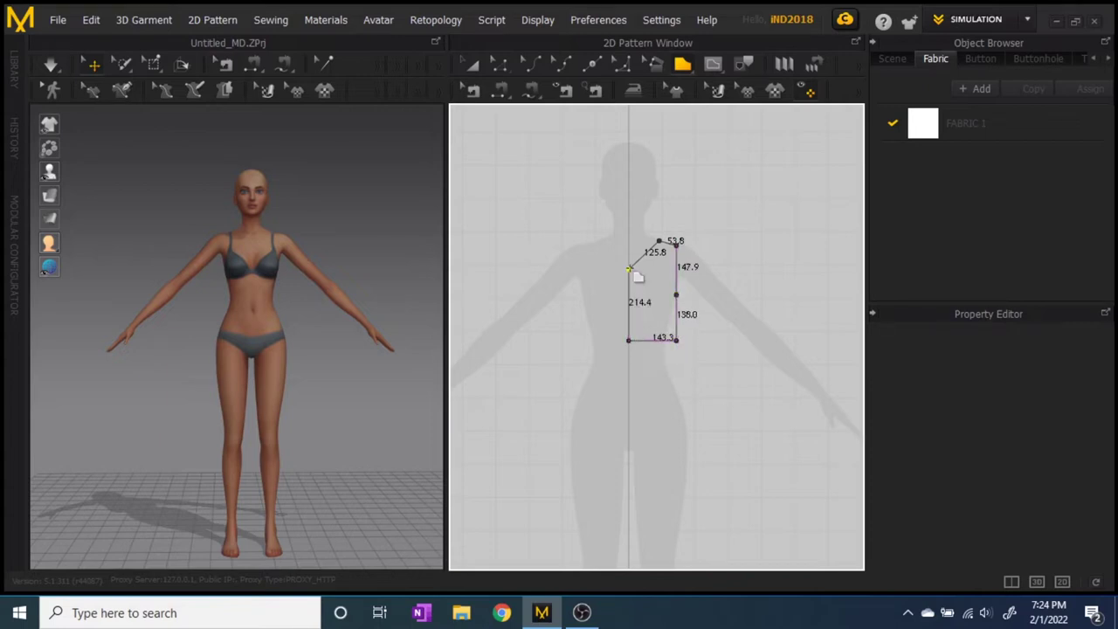
click(631, 272)
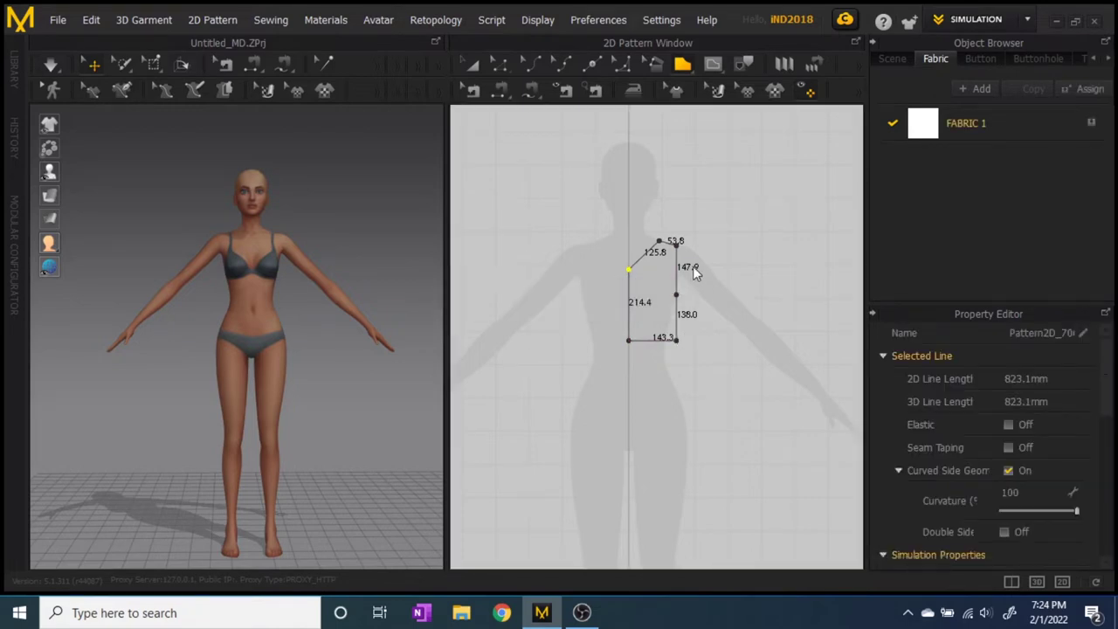
Bend the straight neckline and armhole edges into curves with Edit Curvature.
click(540, 66)
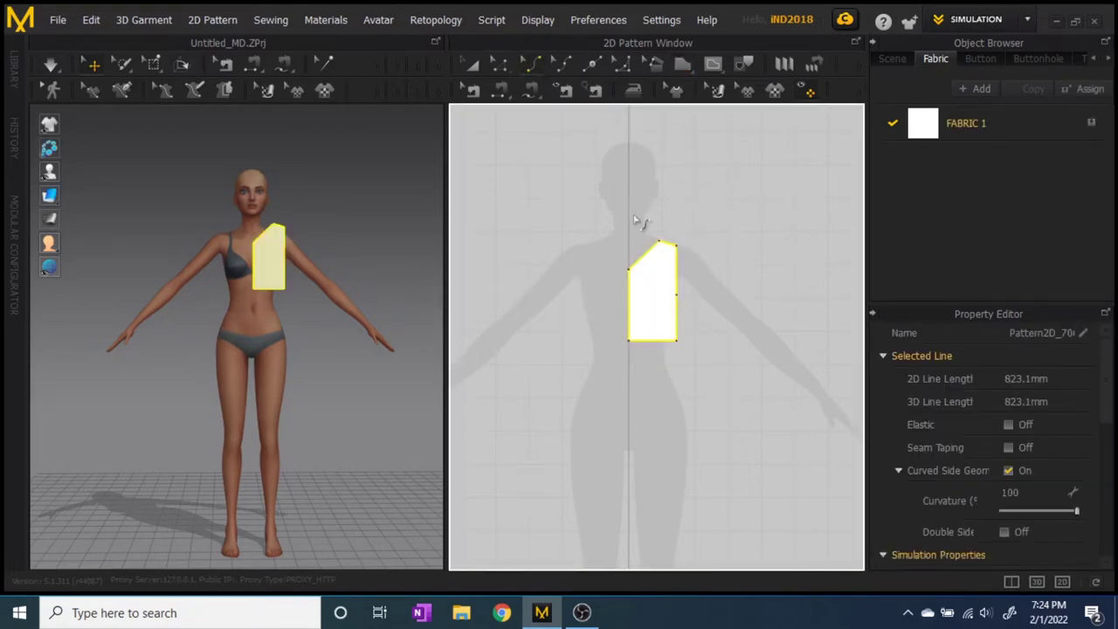
click(648, 263)
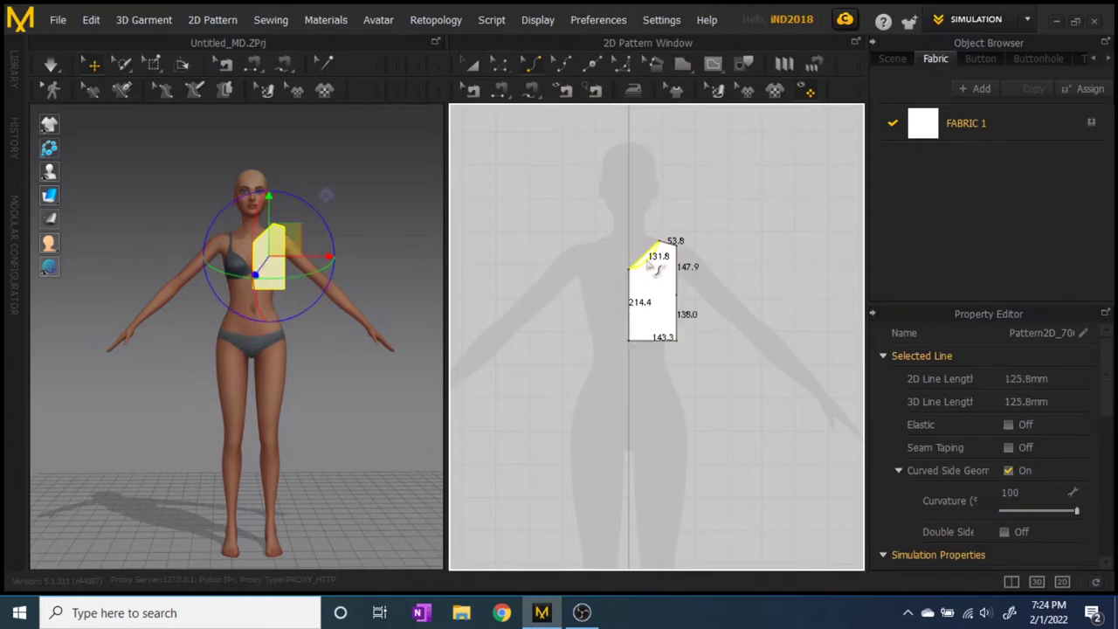
drag(650, 266, 675, 269)
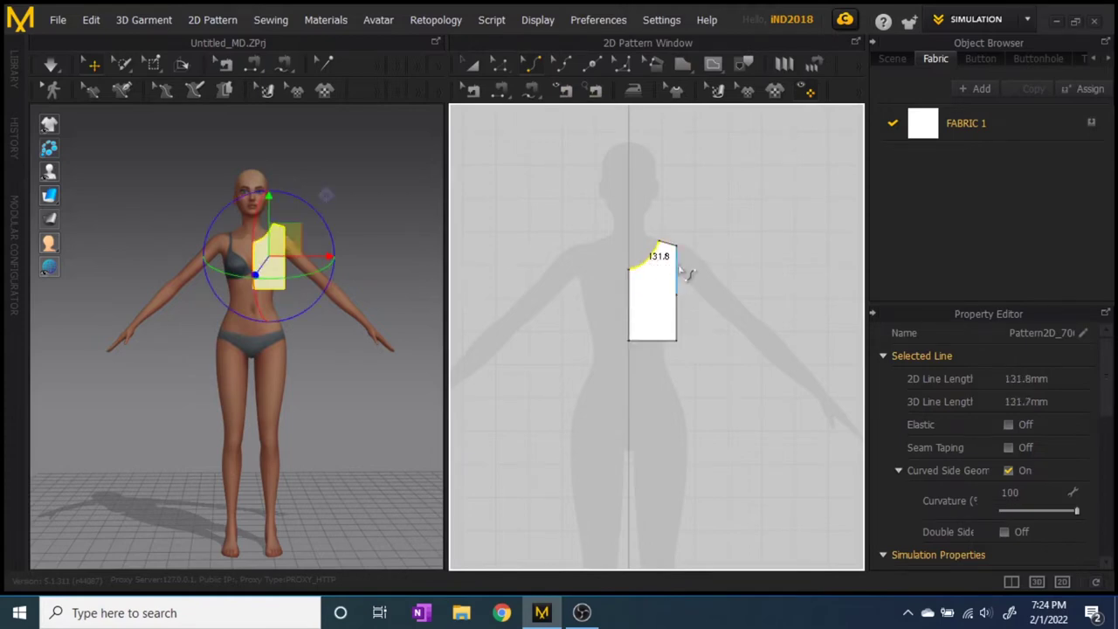
drag(678, 269, 663, 282)
Push the lower side edge outward to widen the piece, then refine the armhole curve.
click(505, 68)
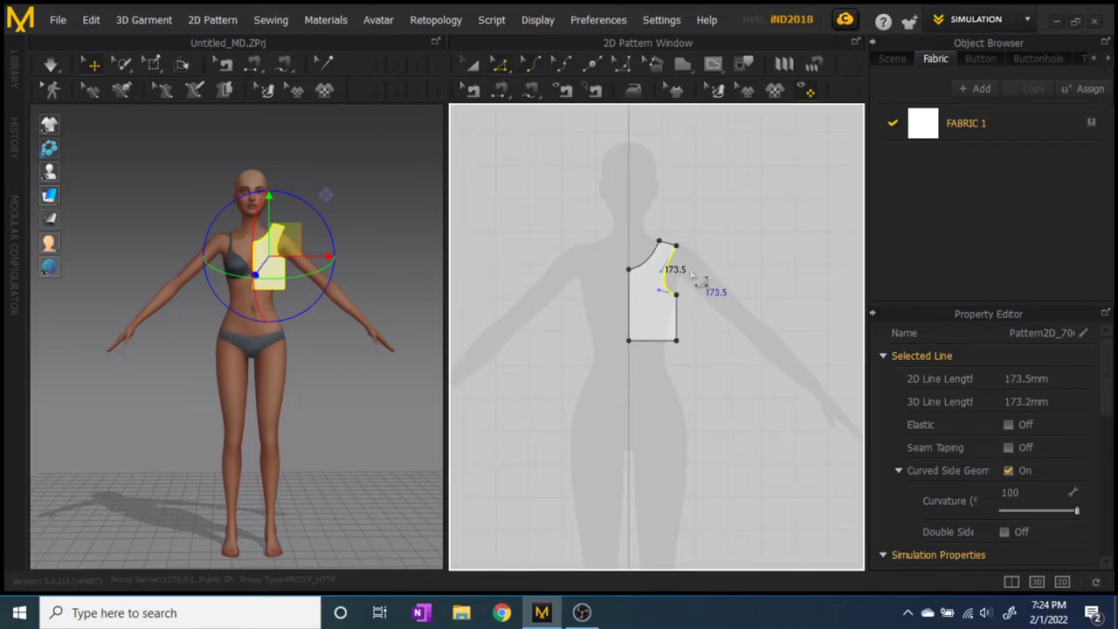
click(677, 324)
drag(679, 325, 695, 324)
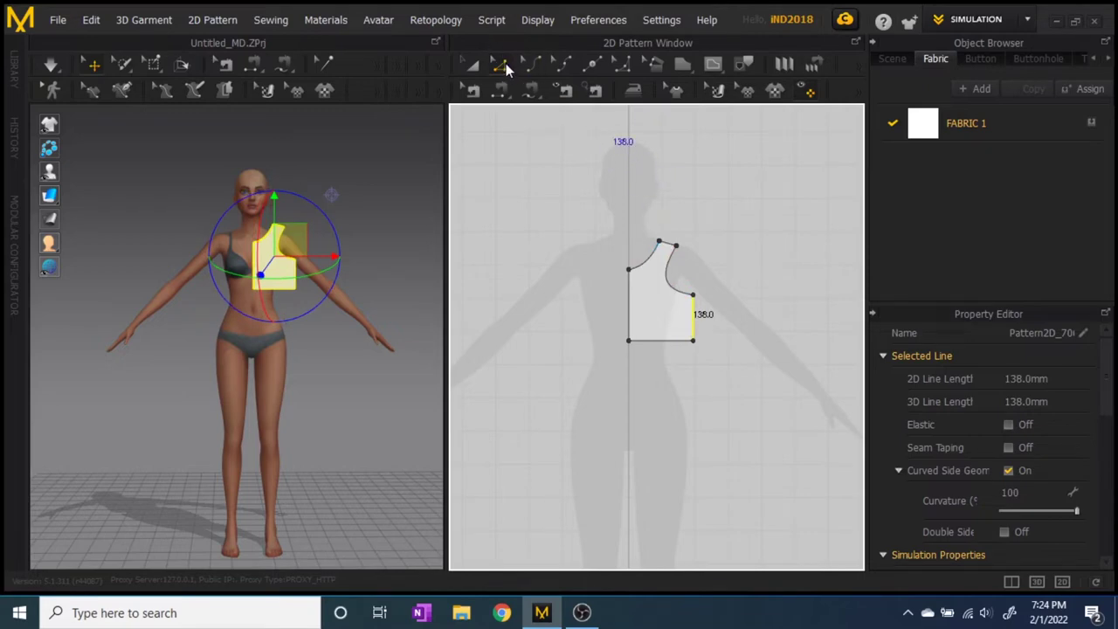
click(504, 70)
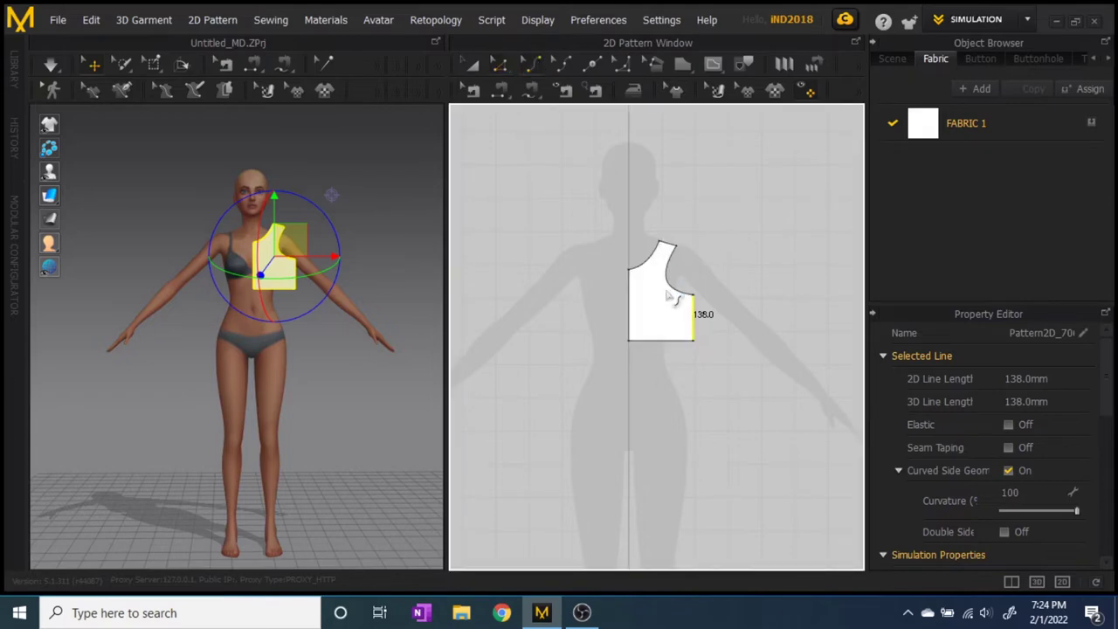
click(671, 291)
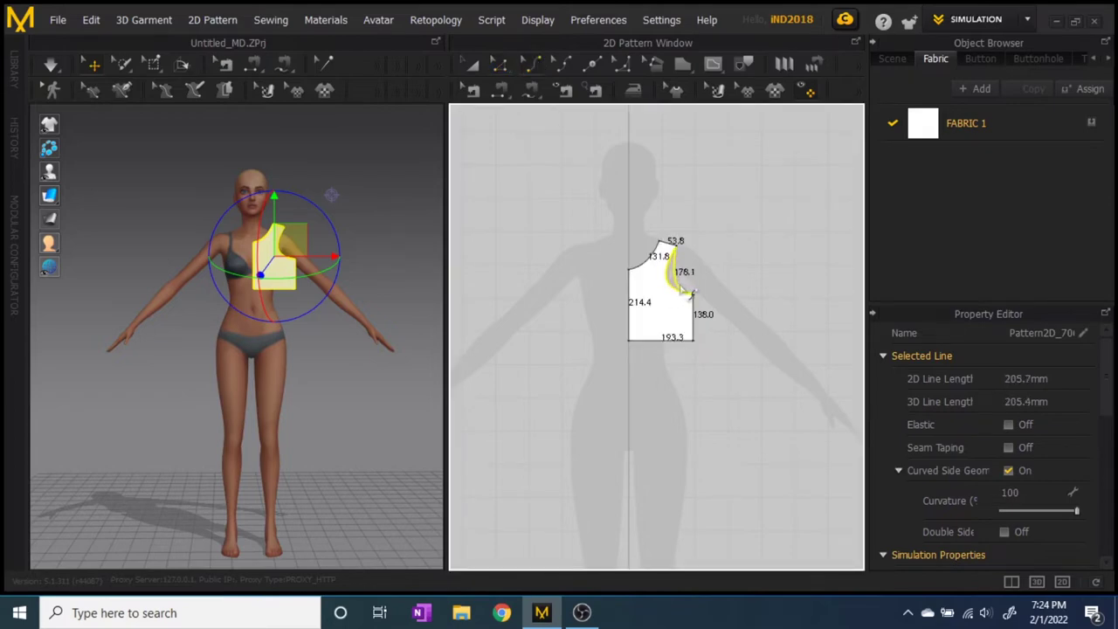
click(690, 293)
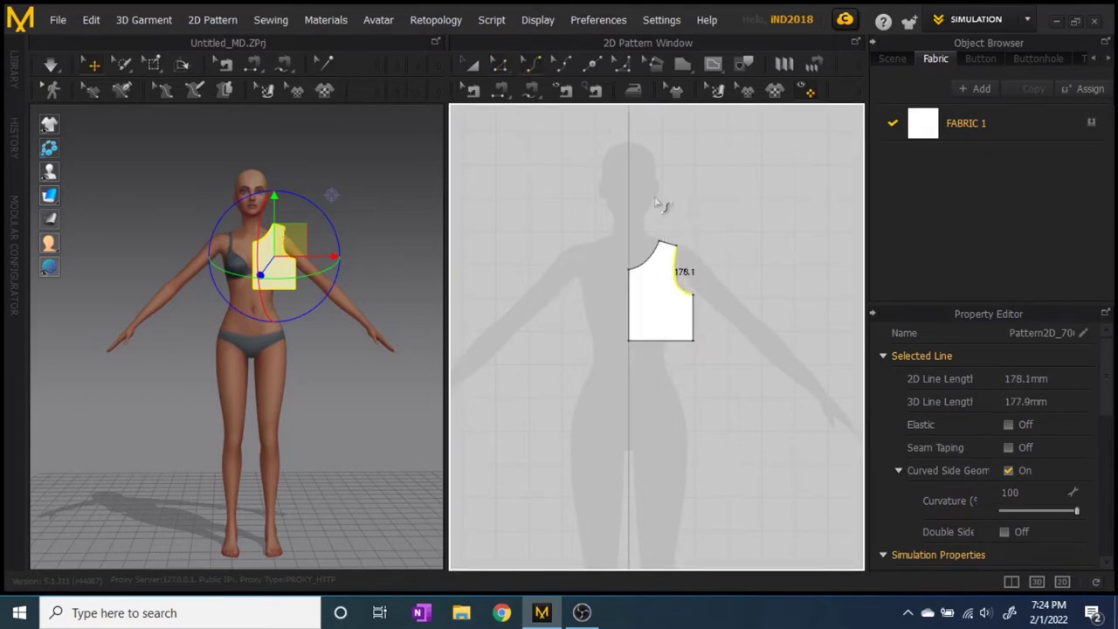
click(499, 64)
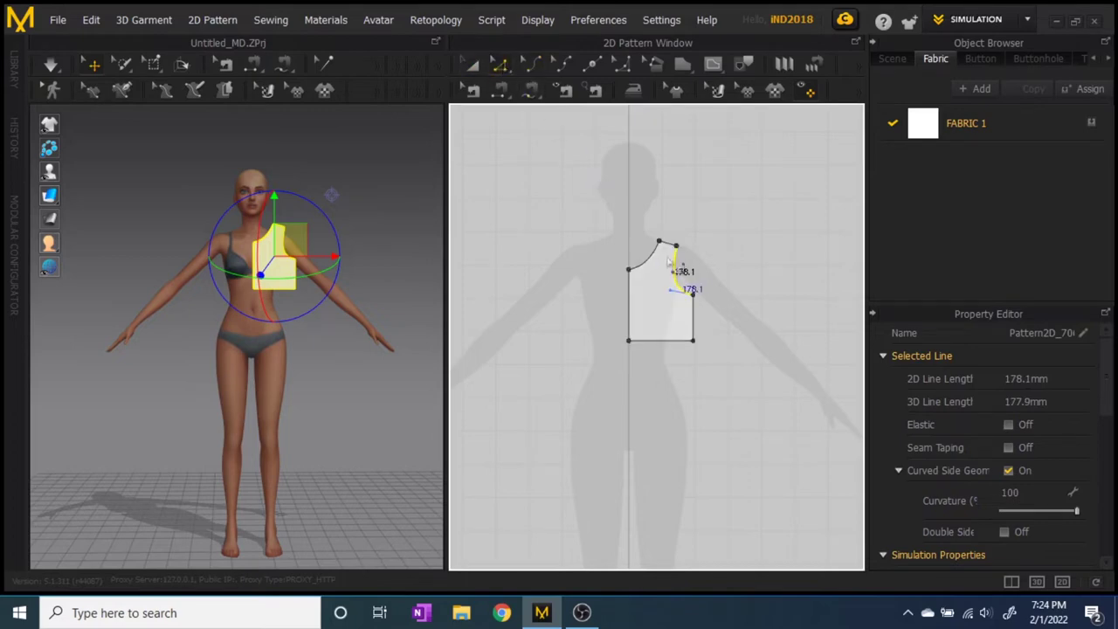
click(669, 242)
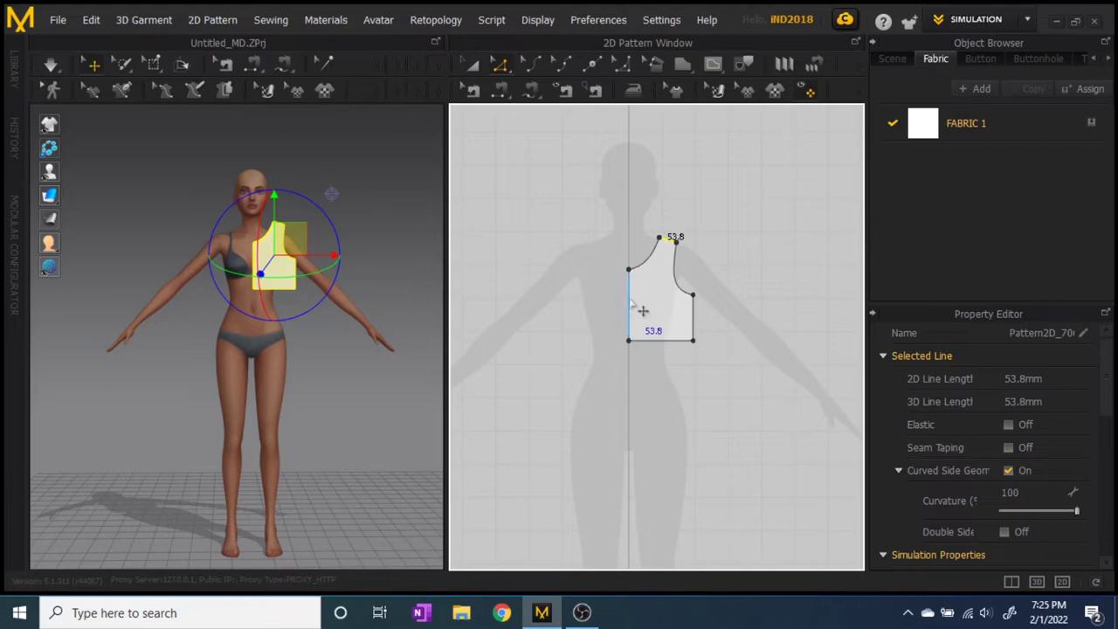
Unfold the half bodice symmetrically across the centre-front edge and reshape both neckline curves together.
right_click(630, 302)
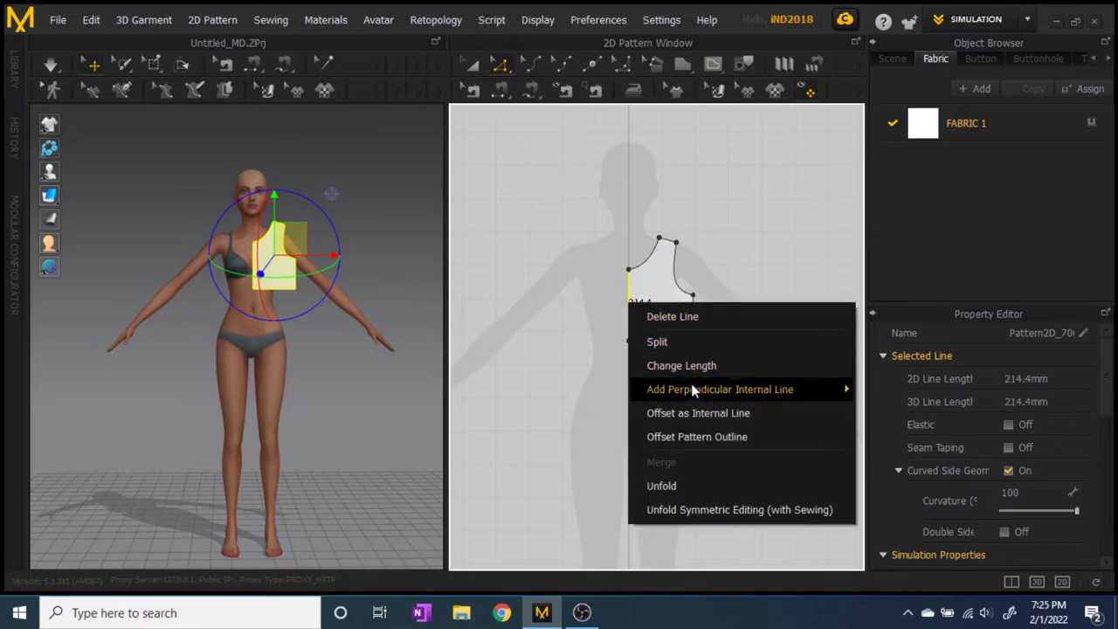
click(704, 516)
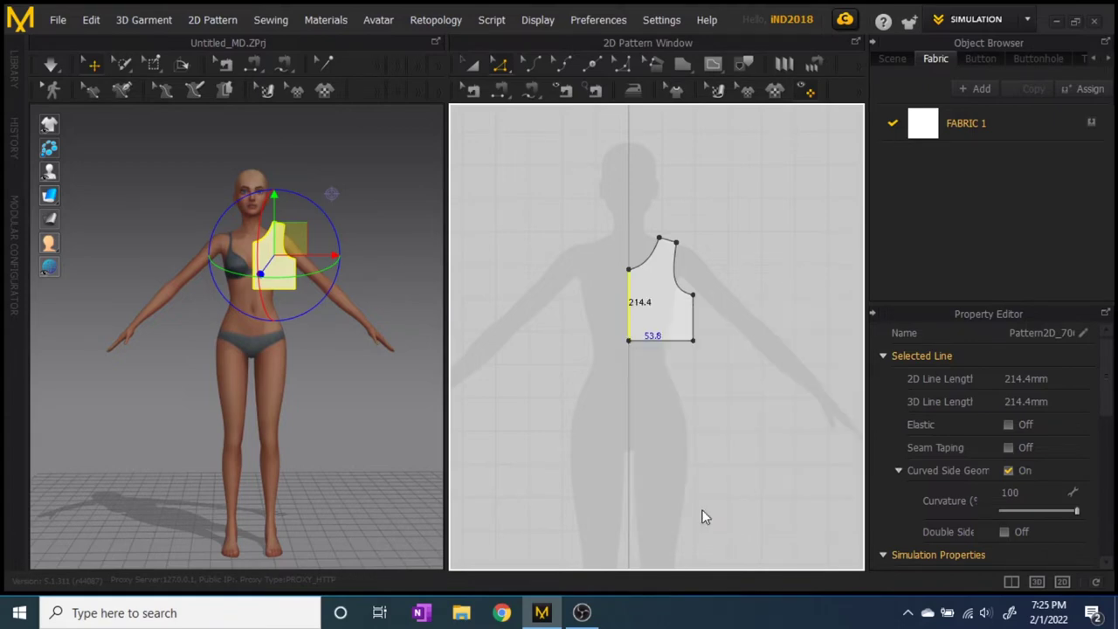
click(661, 255)
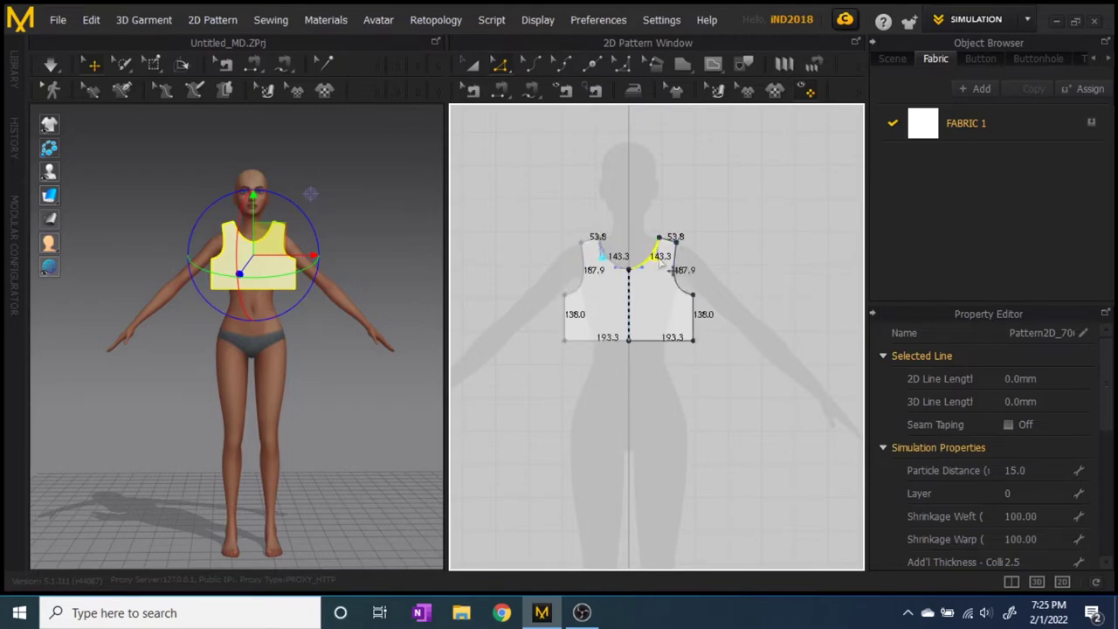
drag(678, 271, 661, 264)
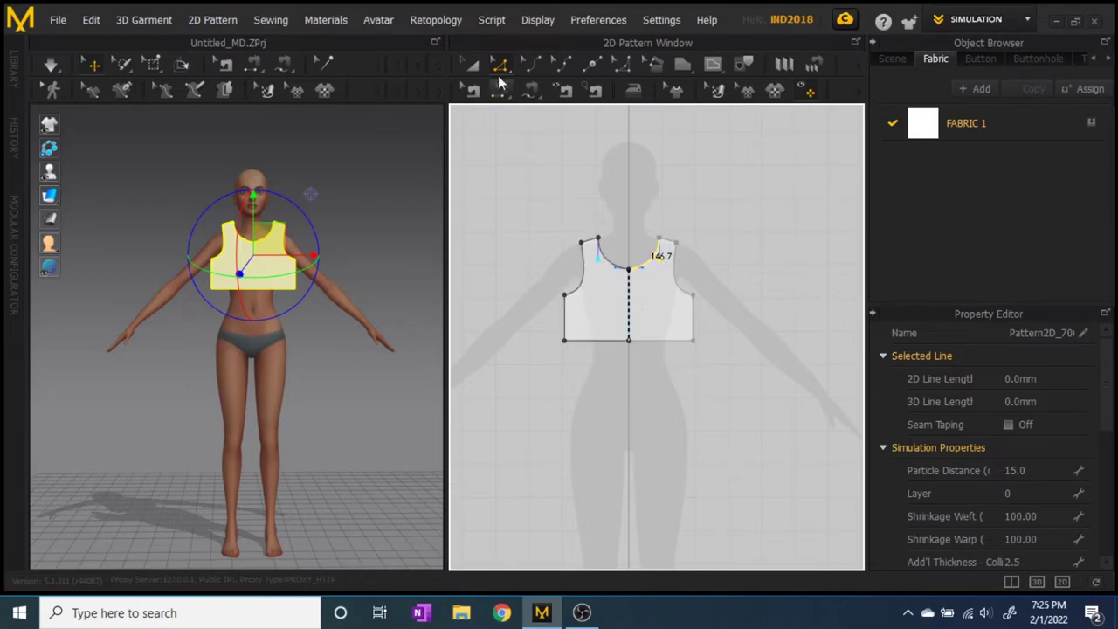
click(470, 65)
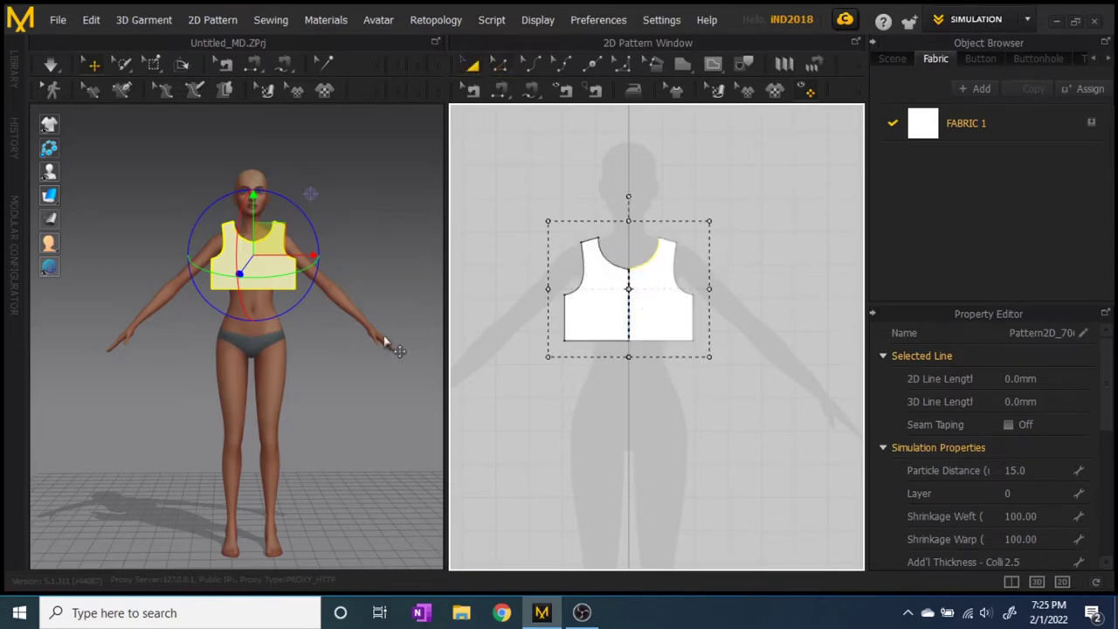
Copy the front bodice and Mirror Paste the copy to the right of the original.
right_drag(387, 357, 474, 399)
right_drag(382, 414, 289, 370)
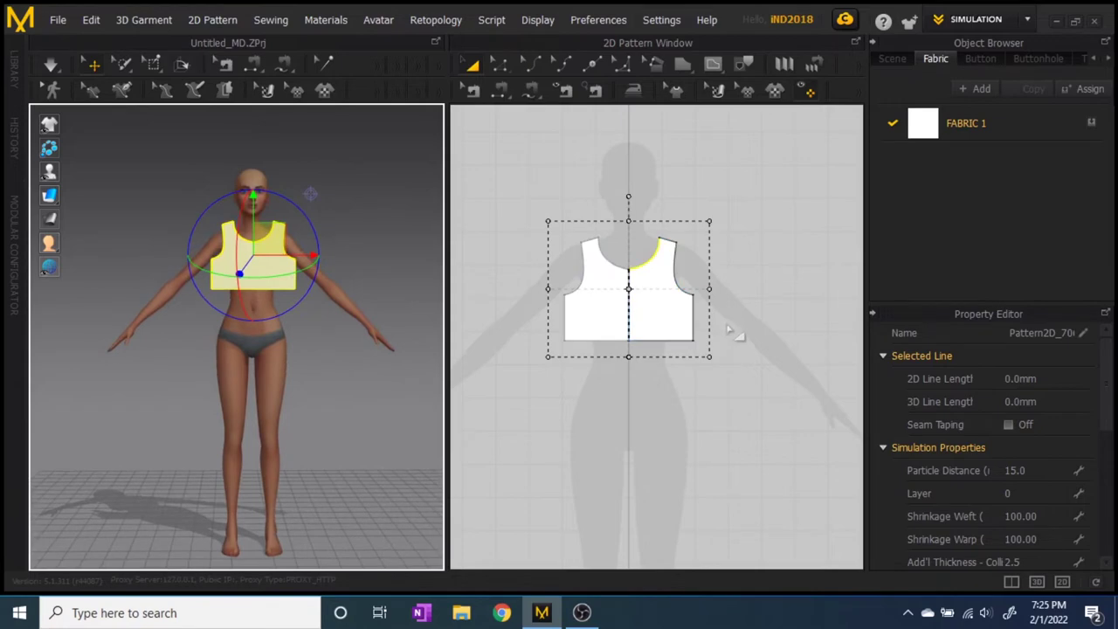
right_click(649, 297)
right_drag(813, 429, 723, 407)
scroll(782, 417, down, 1)
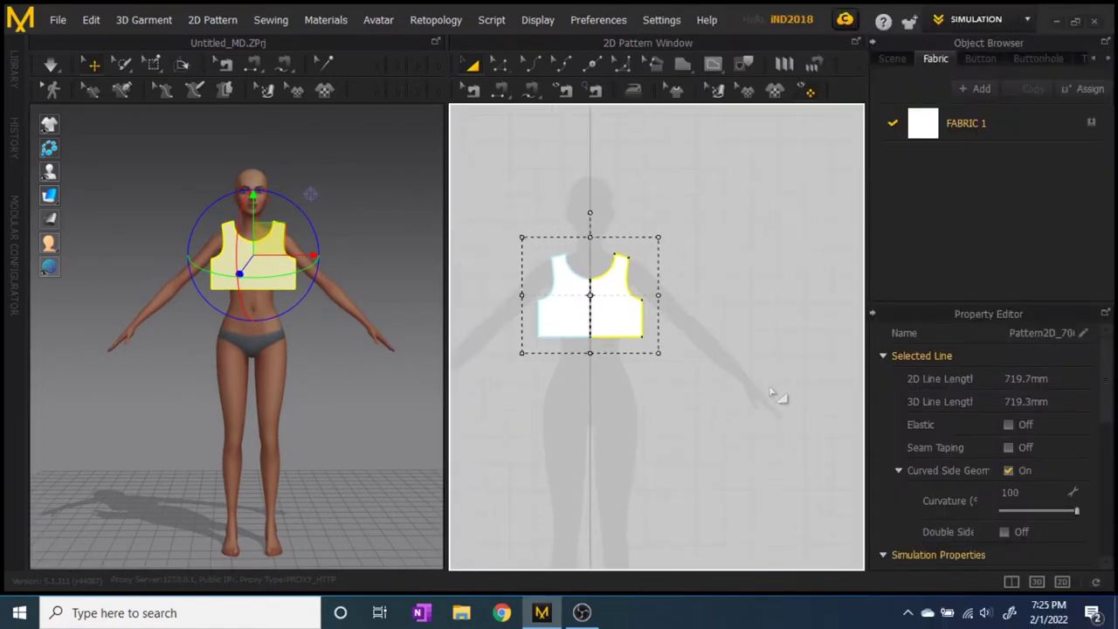
right_click(743, 281)
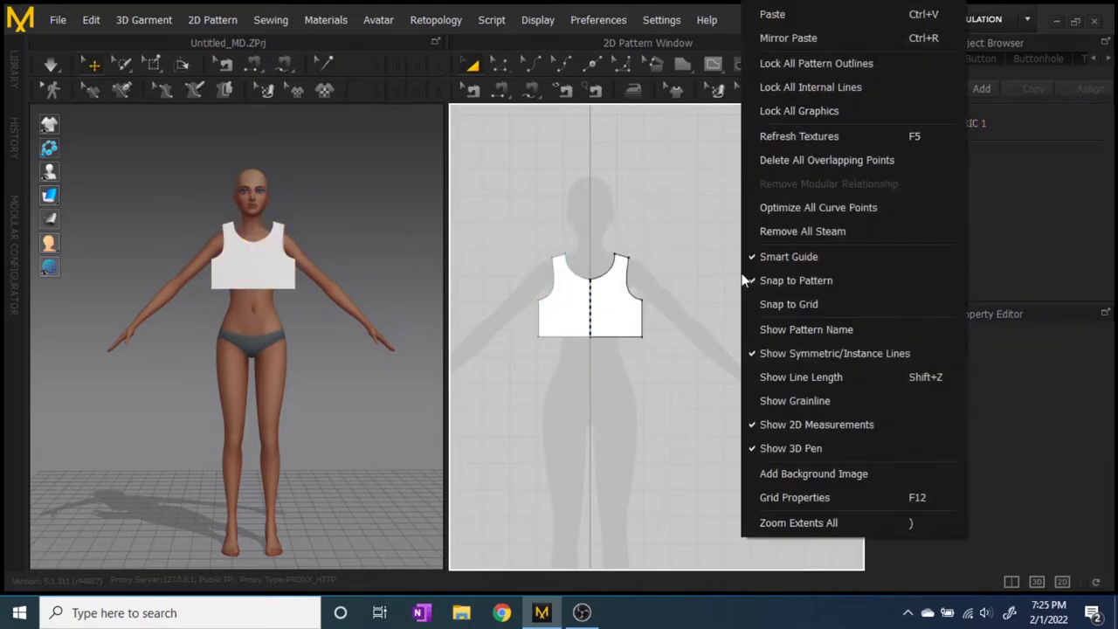
click(769, 38)
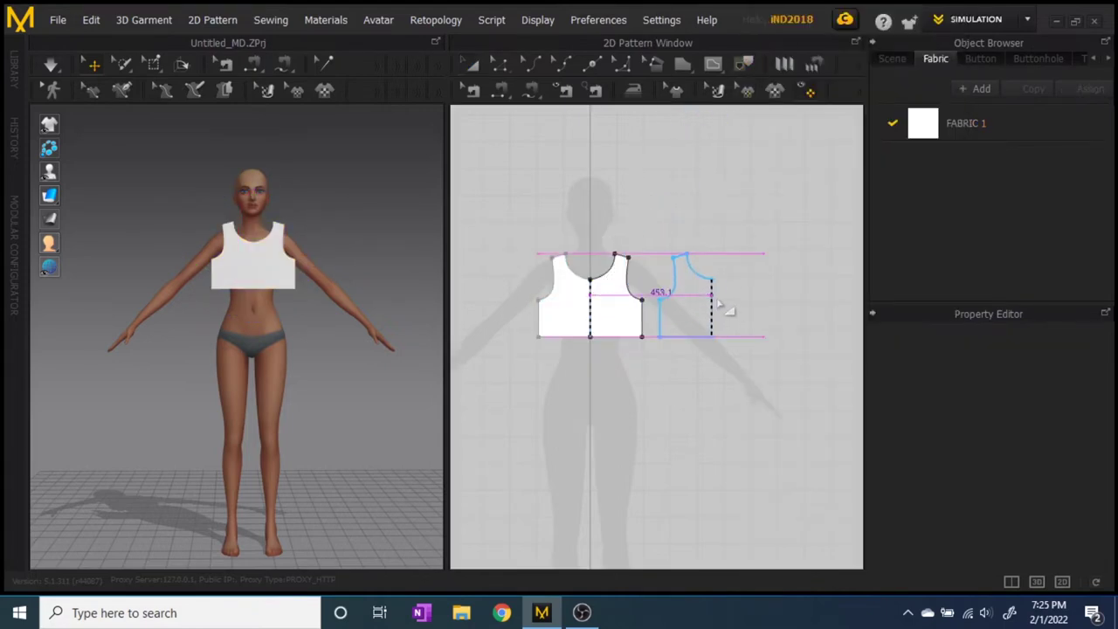
click(763, 309)
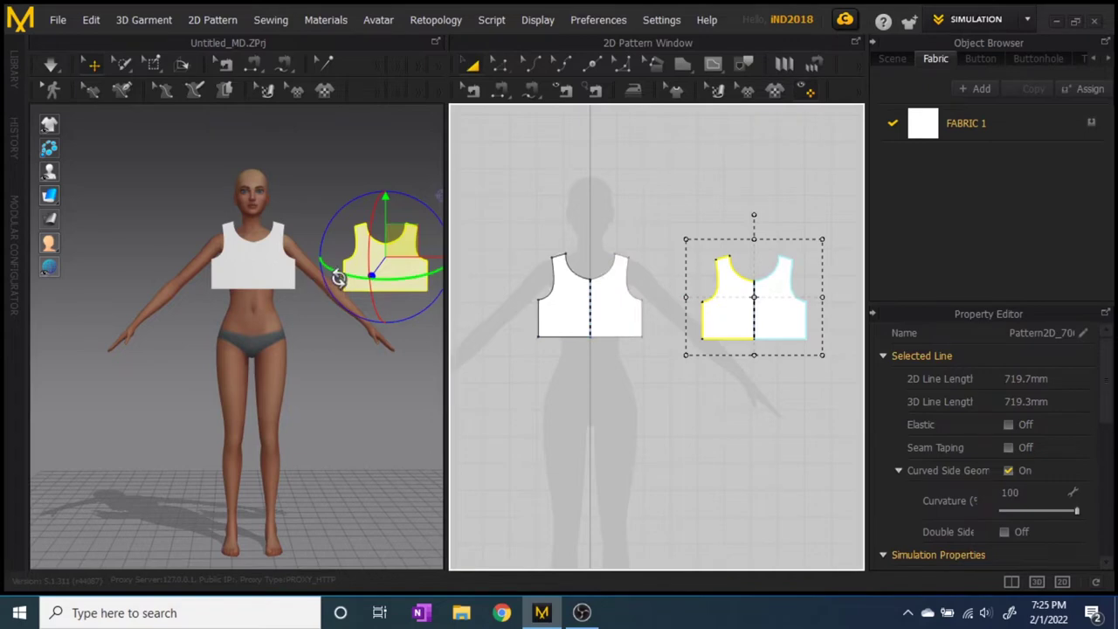
Rotate the copied bodice with the gizmo's green ring so it faces backward, checking from several angles.
drag(324, 262, 346, 358)
right_drag(347, 358, 347, 322)
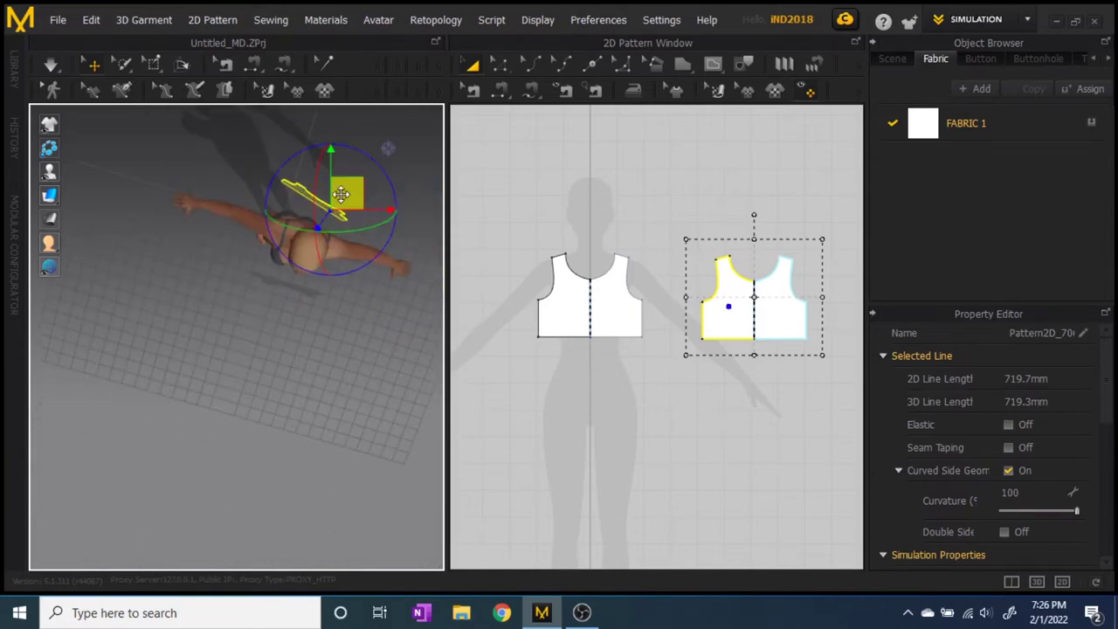
right_drag(395, 188, 369, 175)
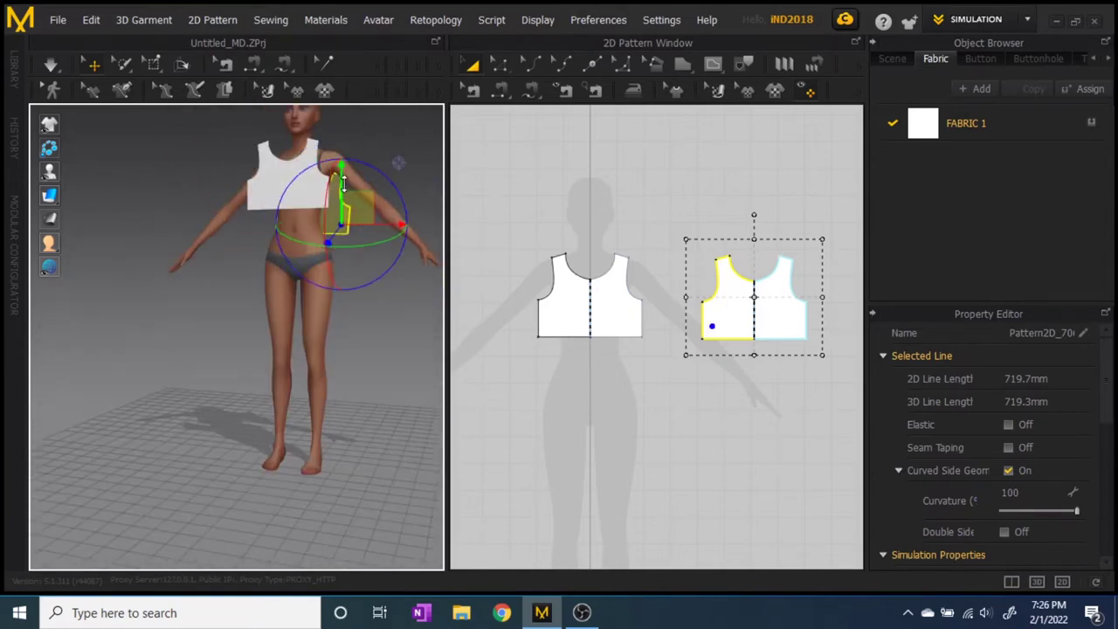
right_drag(207, 332, 245, 375)
Sew the shoulder edges and side edges of the front and back pieces together.
click(550, 65)
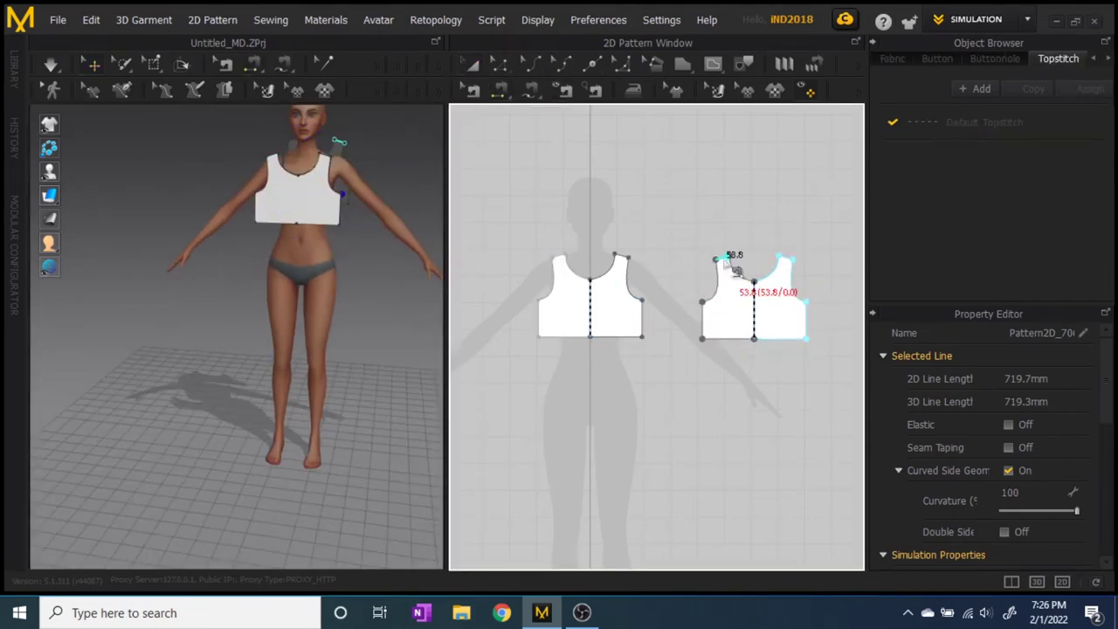
click(643, 258)
right_drag(200, 331, 209, 305)
click(645, 316)
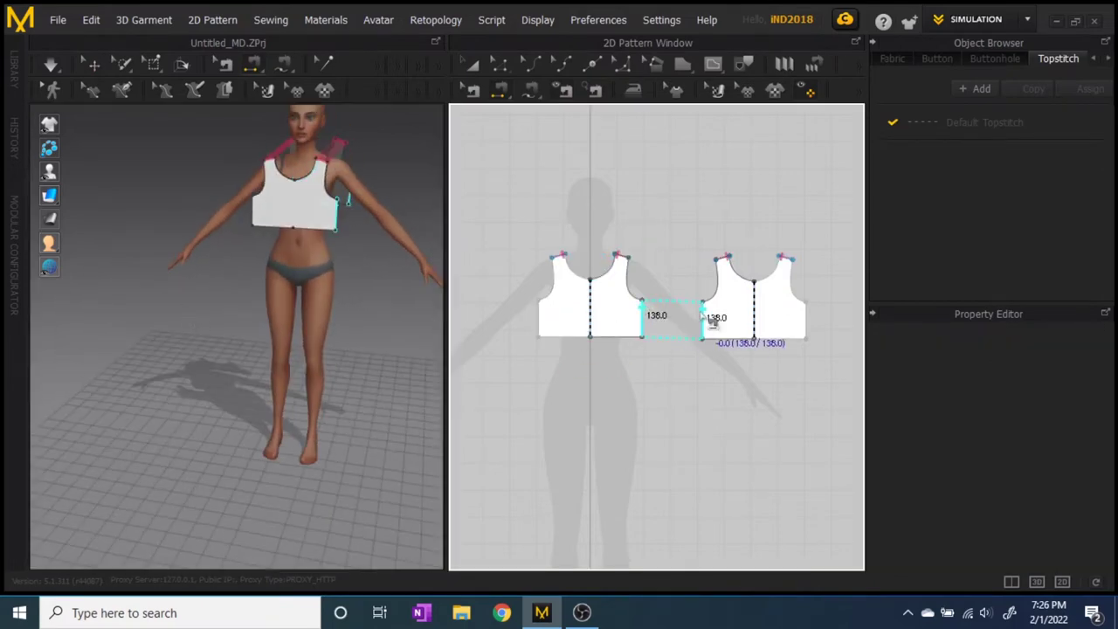
click(703, 320)
click(471, 91)
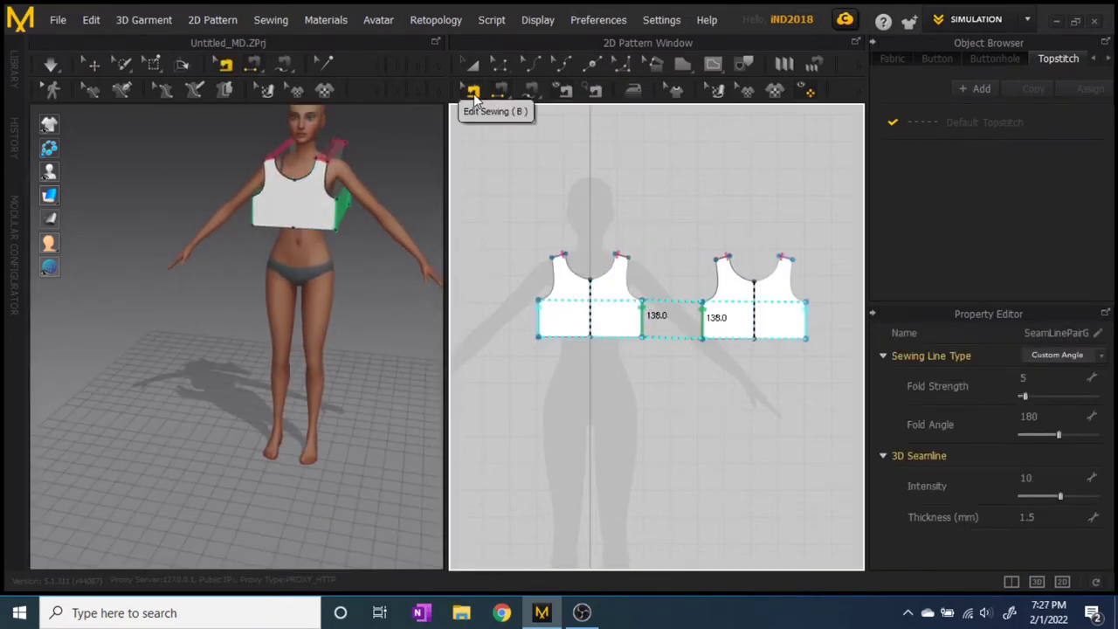
Simulate from a front view and pull the draped top onto the shoulders into a crop shape.
click(399, 300)
key(2)
click(50, 64)
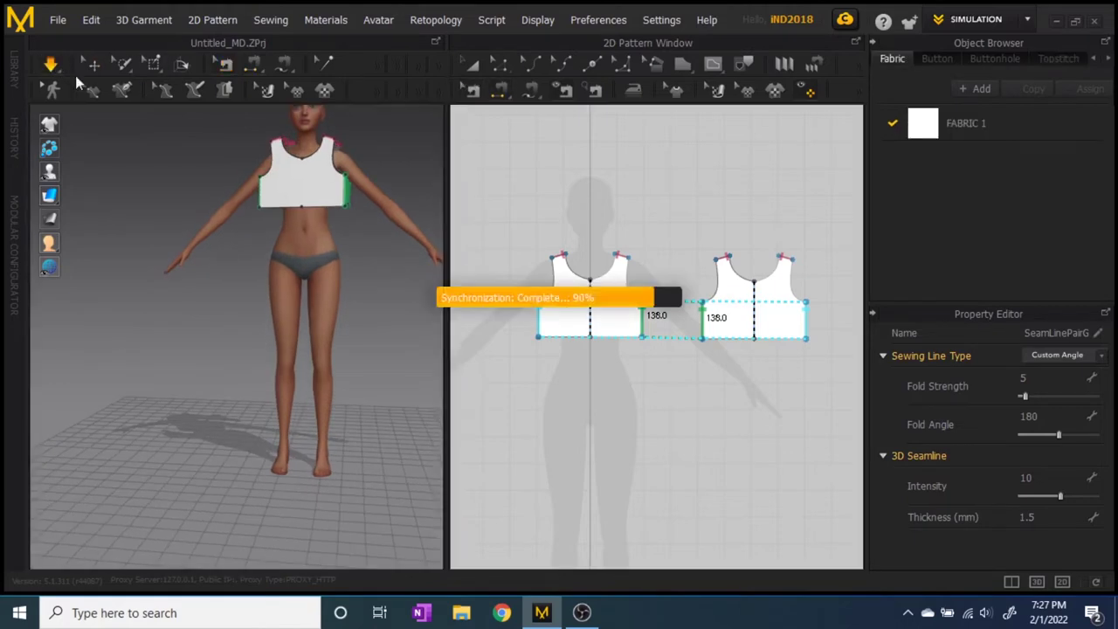
click(324, 157)
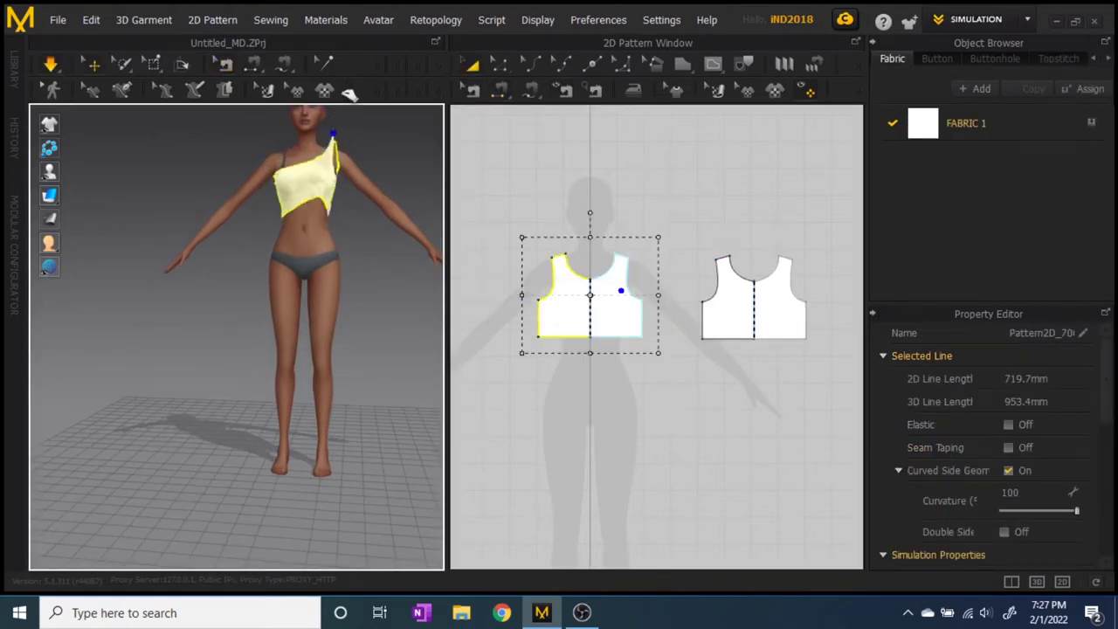
drag(293, 175, 288, 144)
mouse_move(318, 185)
mouse_down()
mouse_move(323, 243)
mouse_move(295, 209)
mouse_move(302, 179)
mouse_up()
click(321, 153)
Check the back piece from behind and tug the front of the top downward.
right_drag(348, 179, 266, 164)
click(251, 209)
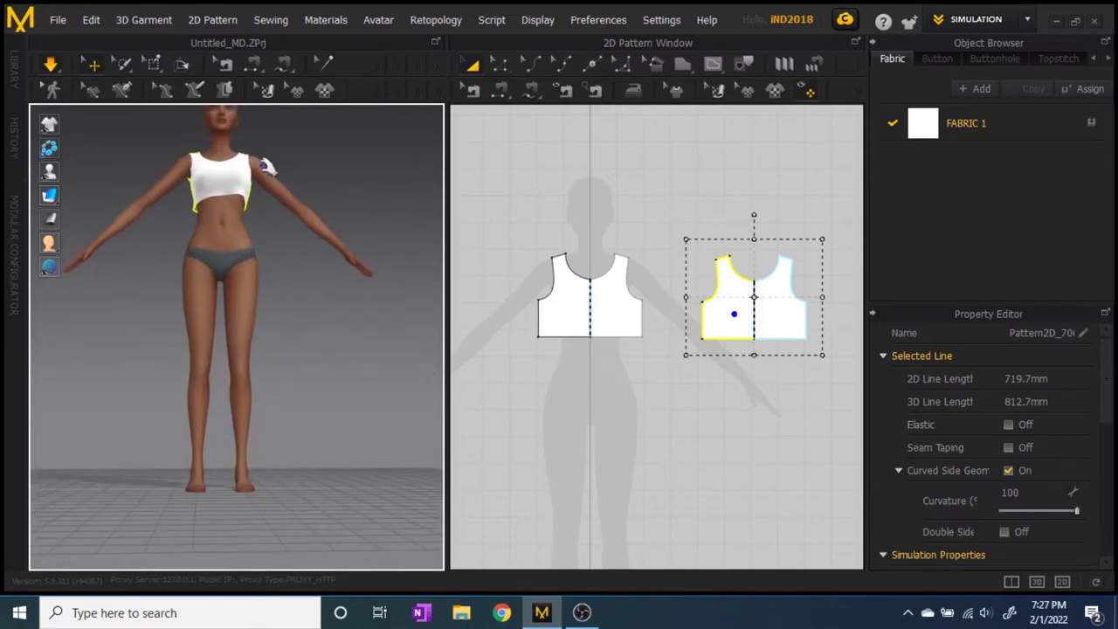
scroll(290, 390, up, 5)
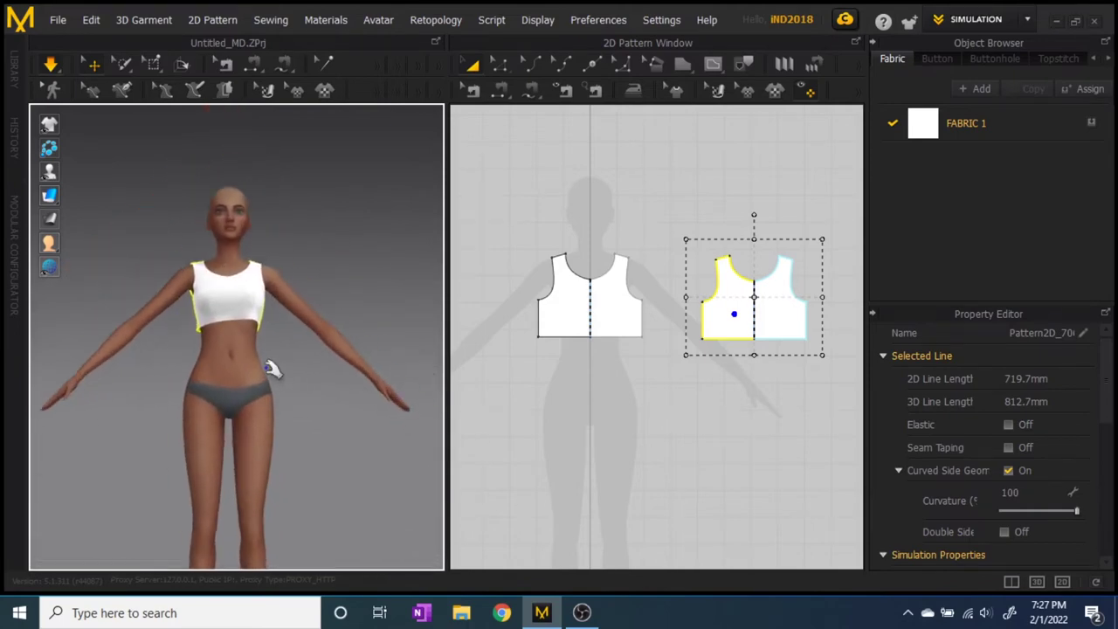
right_drag(279, 373, 270, 387)
drag(262, 348, 250, 412)
Inspect the back piece's neckline from behind, restart the simulation and select the front piece.
key(8)
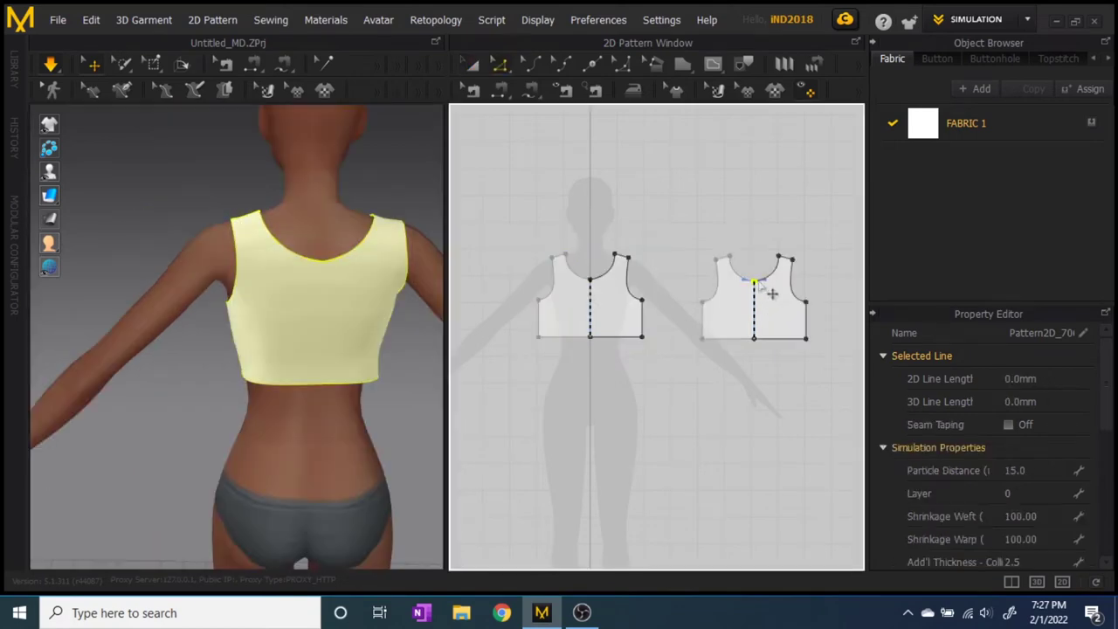
scroll(747, 288, up, 2)
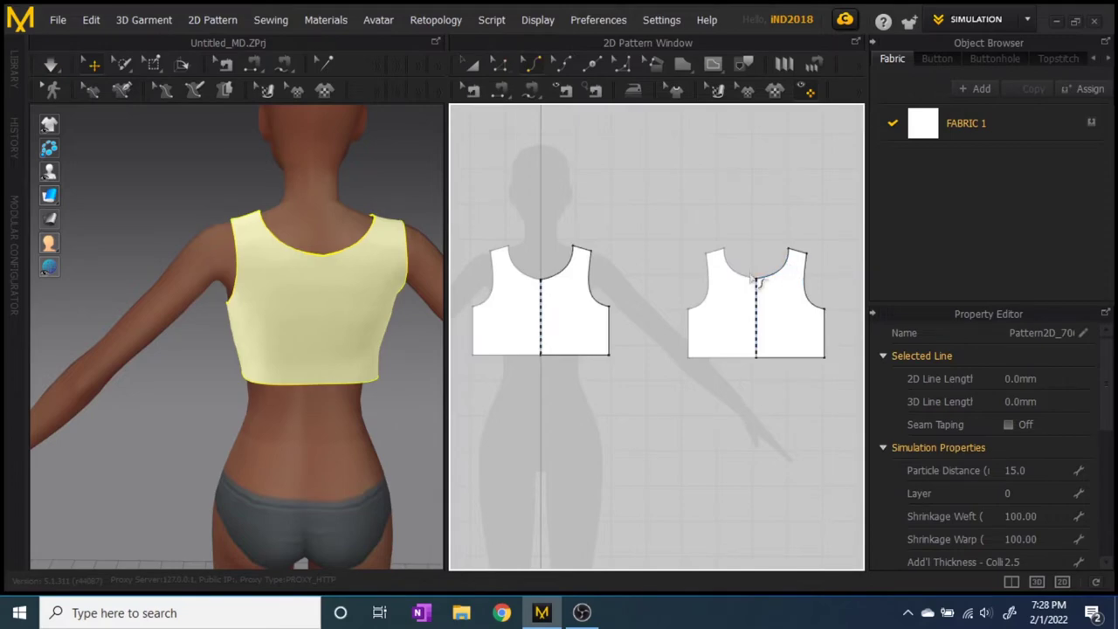
click(761, 276)
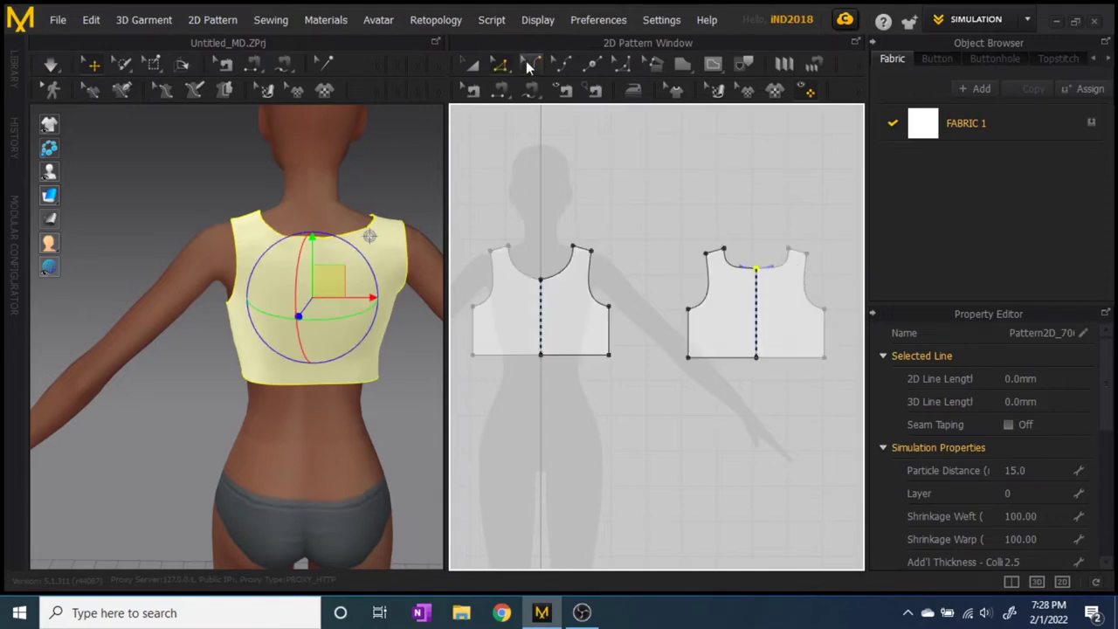
click(775, 261)
click(51, 63)
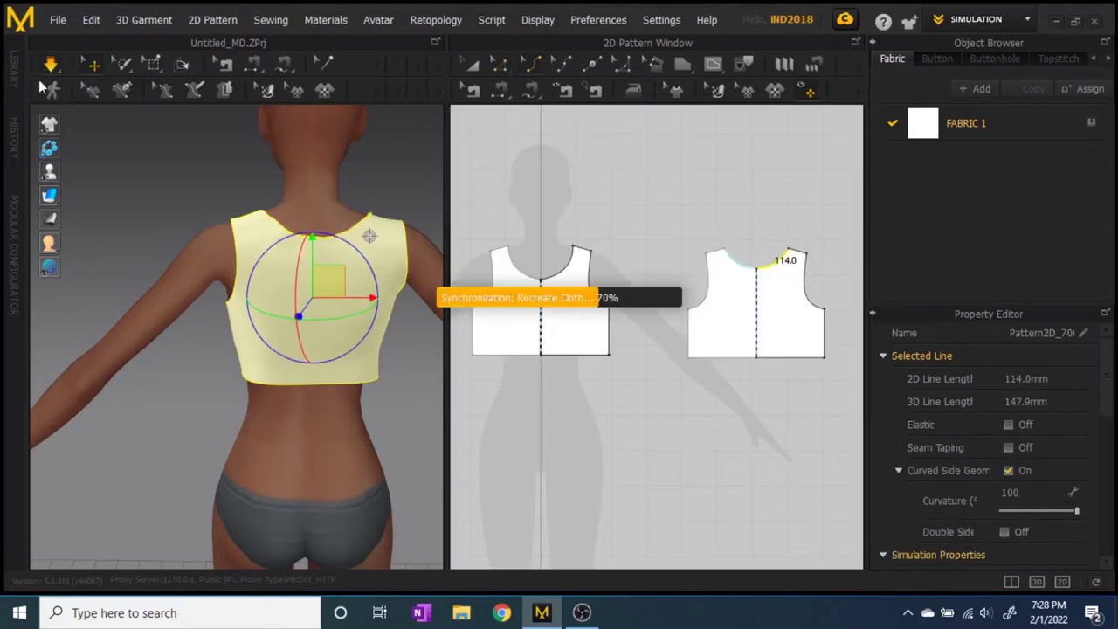
right_drag(92, 284, 289, 234)
click(294, 226)
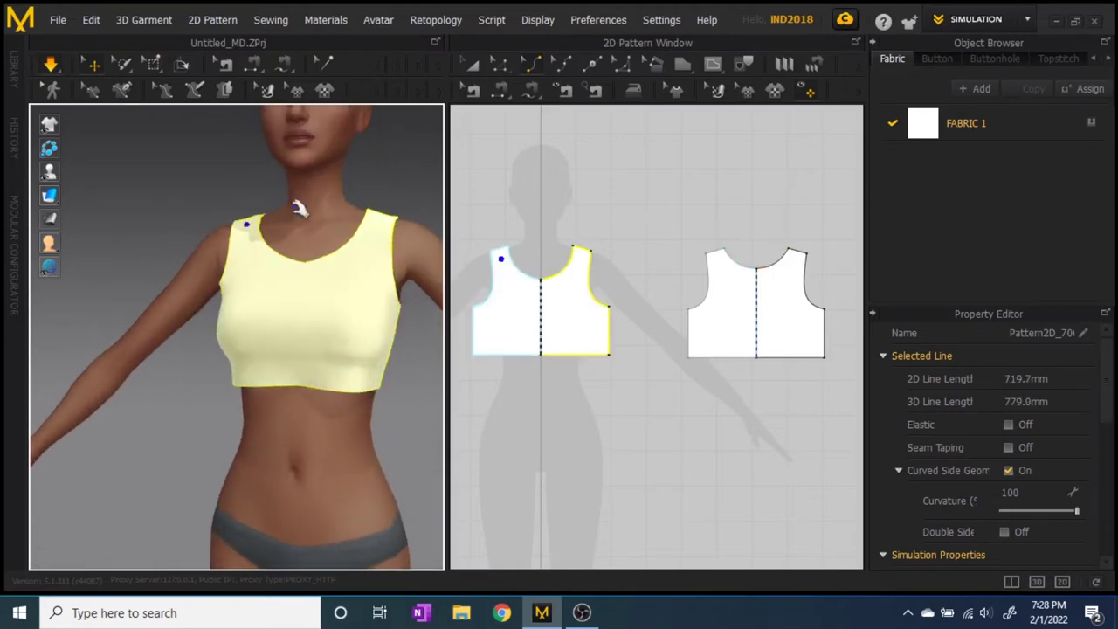
Move both hem lines down to lengthen the top, then resimulate and tug the hem to settle.
click(499, 65)
drag(553, 395, 786, 376)
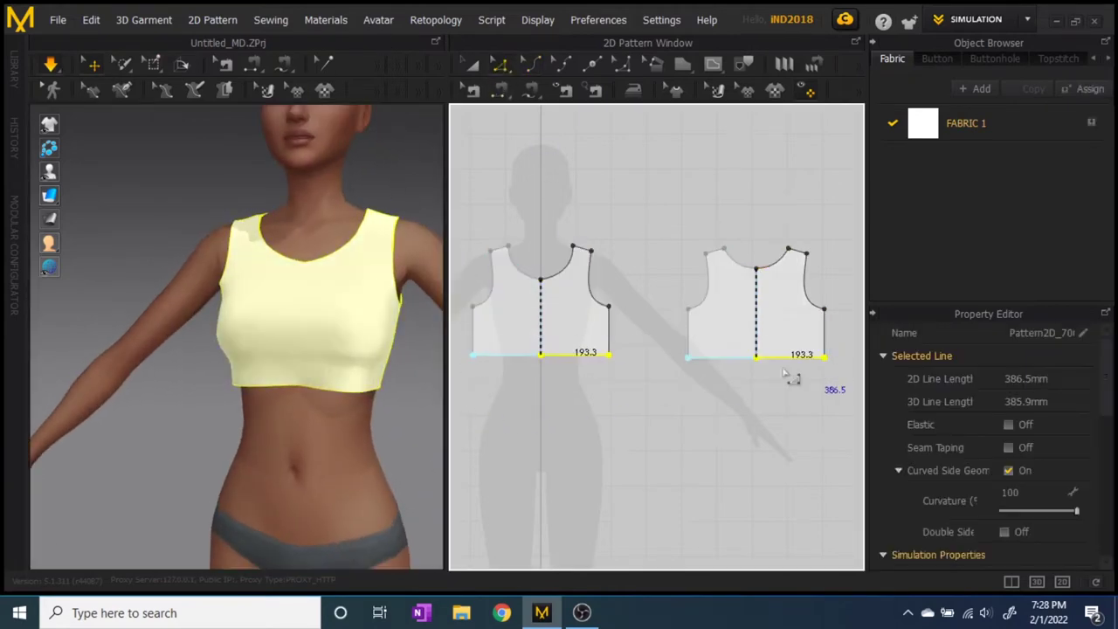
drag(712, 381, 712, 403)
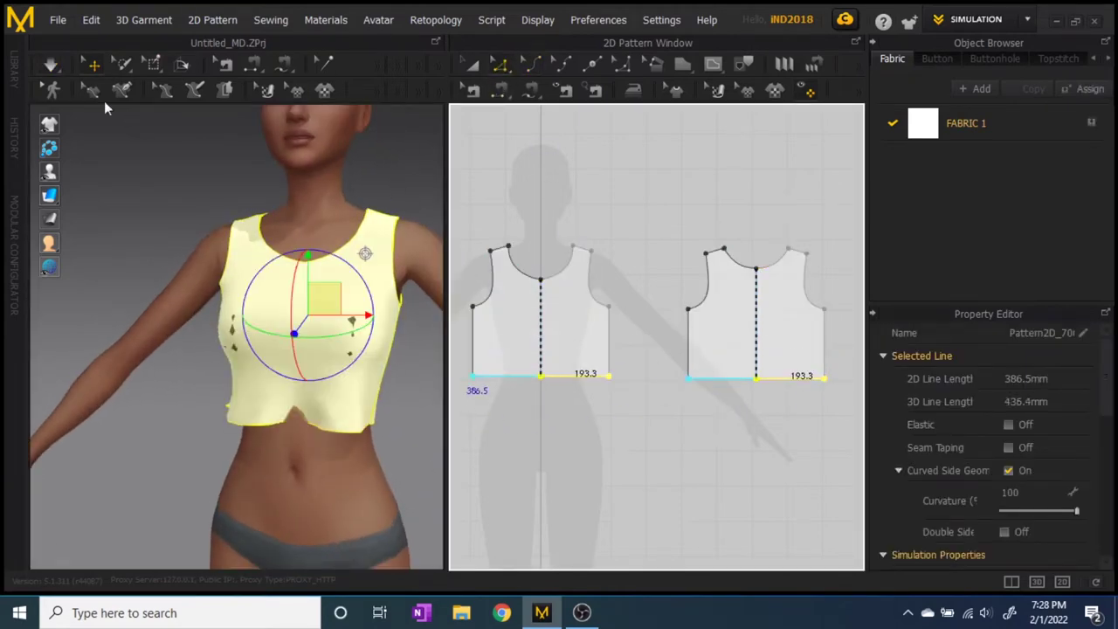
right_drag(424, 416, 289, 381)
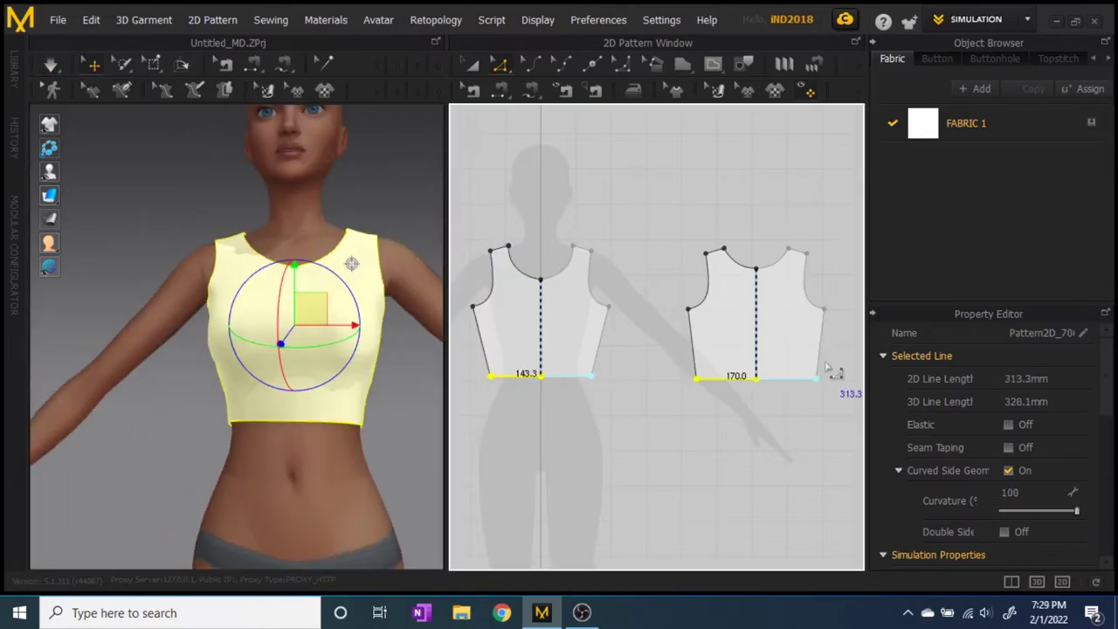
key(Down)
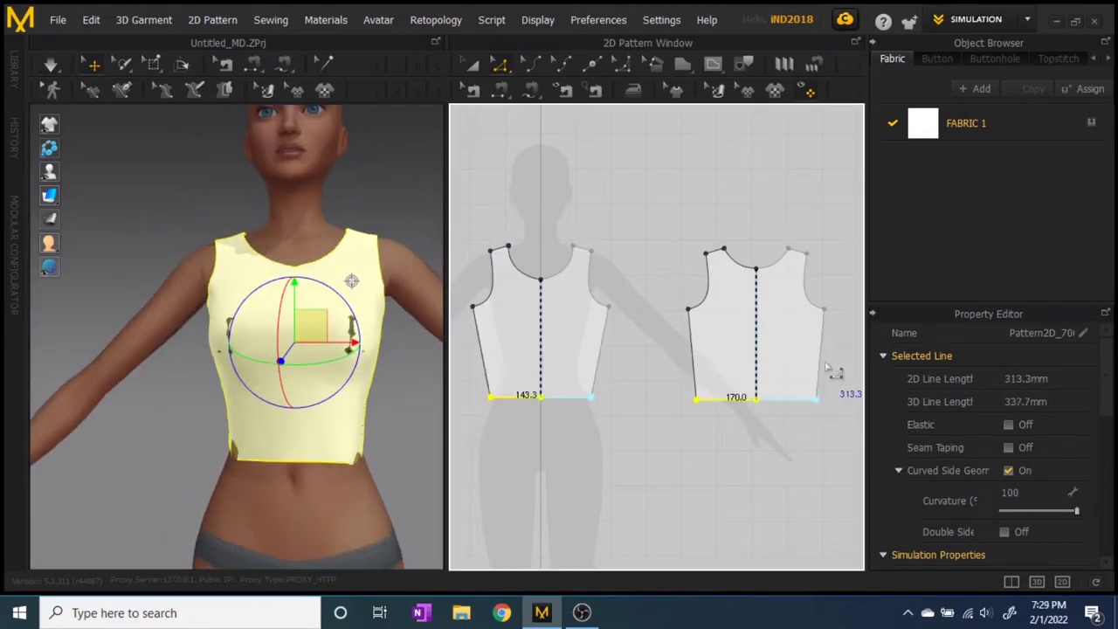
click(52, 70)
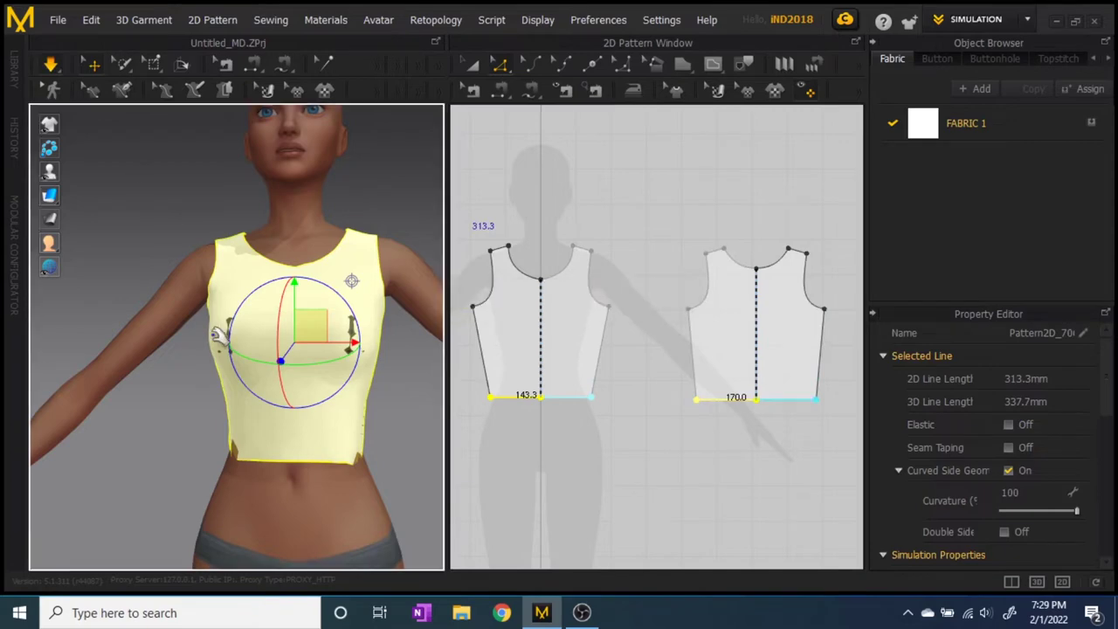
drag(242, 442, 262, 393)
drag(358, 445, 299, 394)
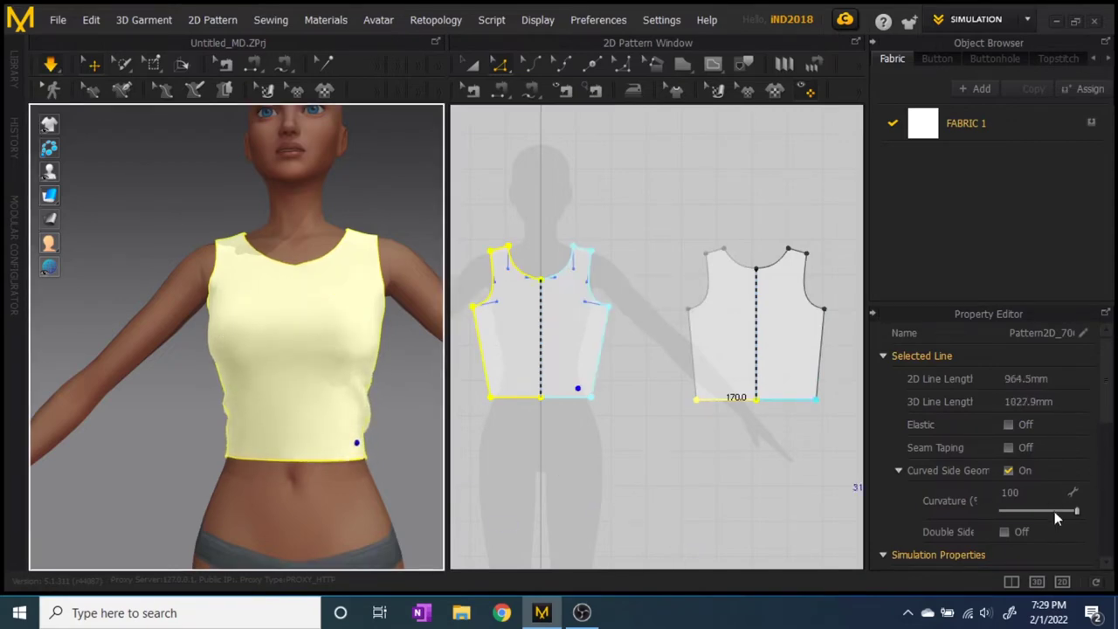
Set Shrinkage Weft of both selected patterns to 96.00, then tug the hem so it settles.
drag(457, 444, 756, 440)
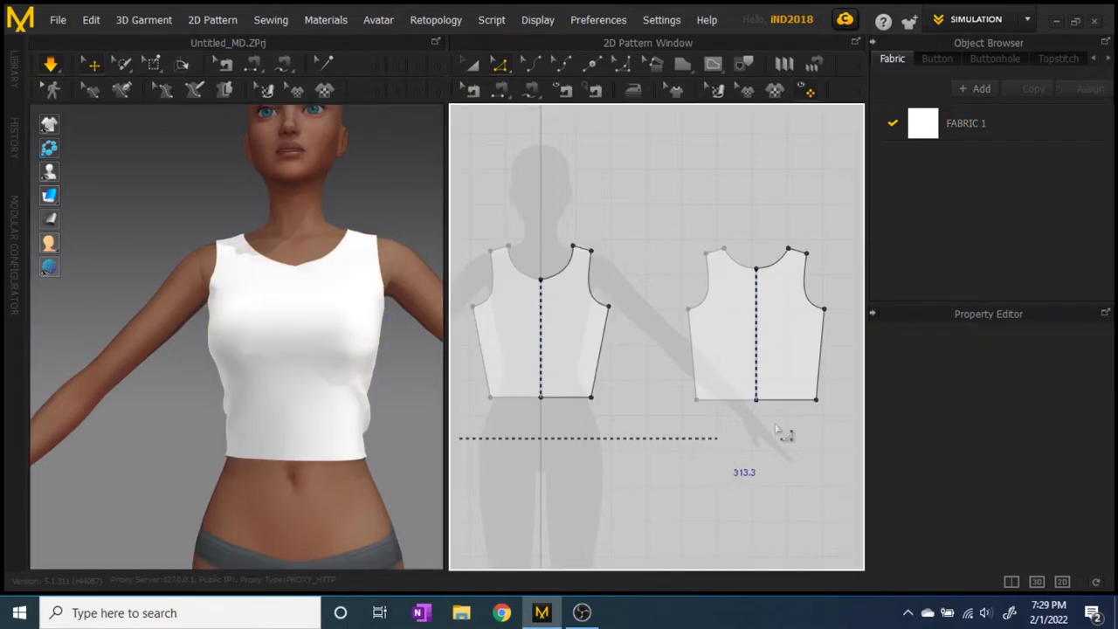
drag(871, 214, 871, 214)
scroll(1032, 404, down, 5)
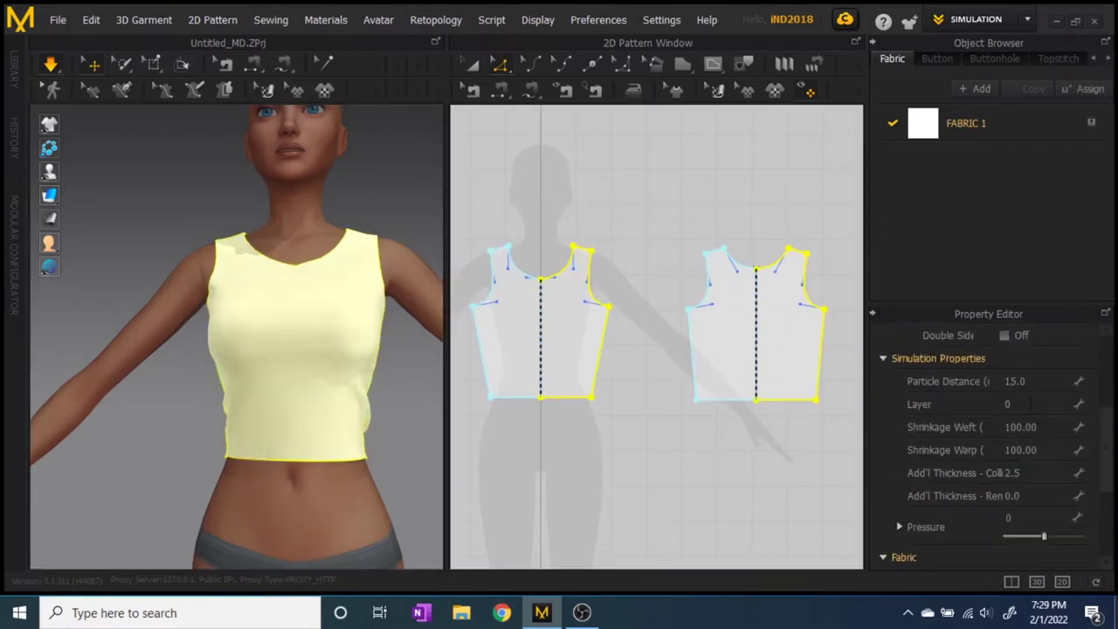
click(1037, 427)
text(96.00)
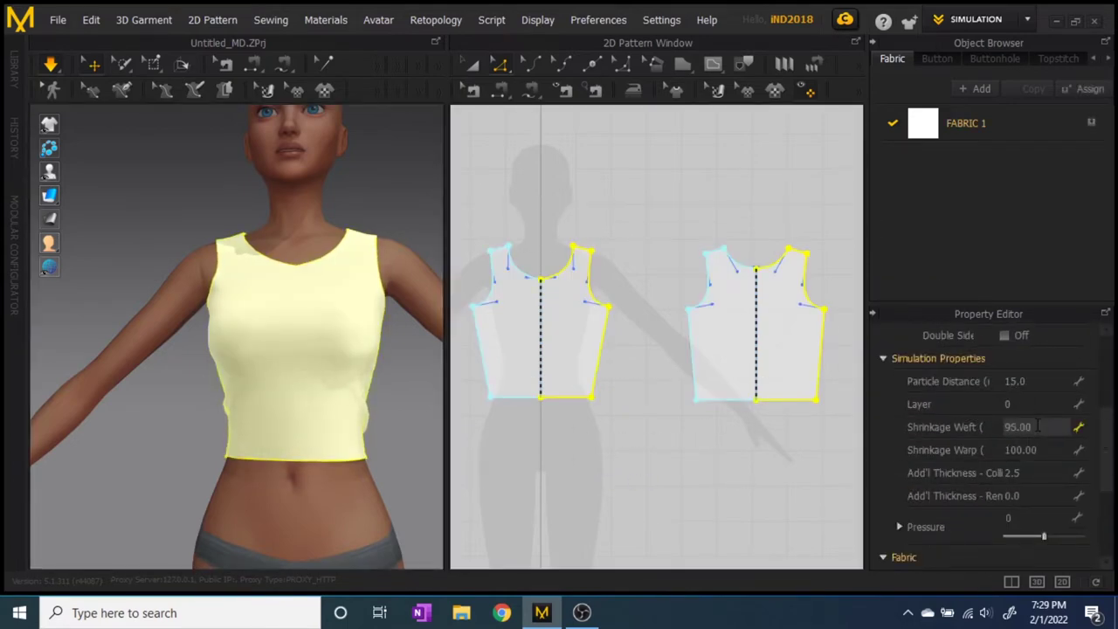
key(Return)
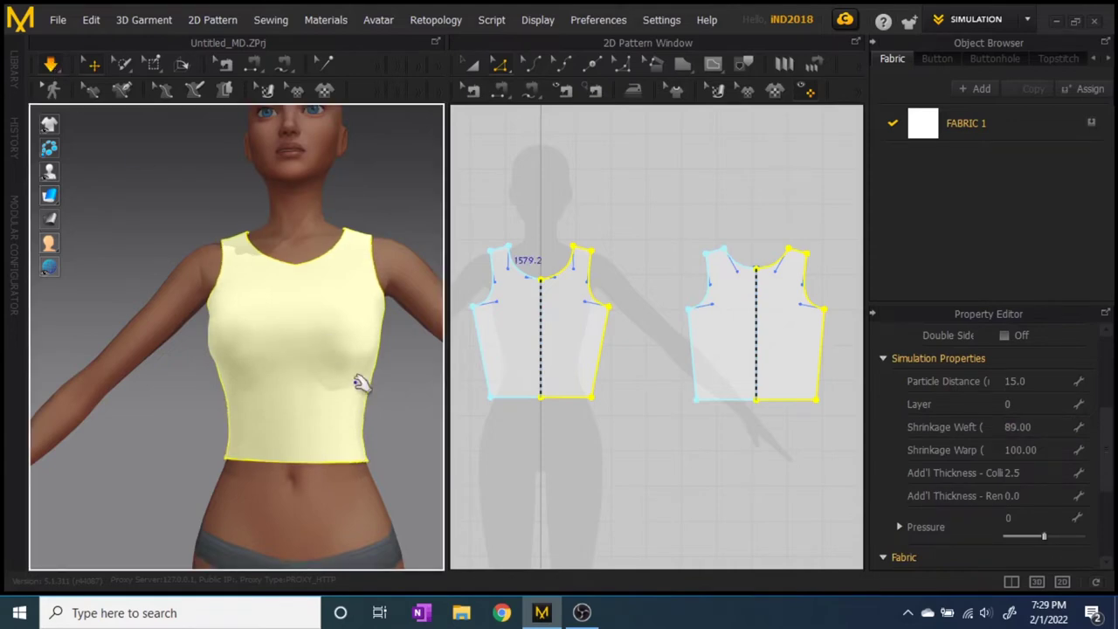
drag(253, 447, 261, 340)
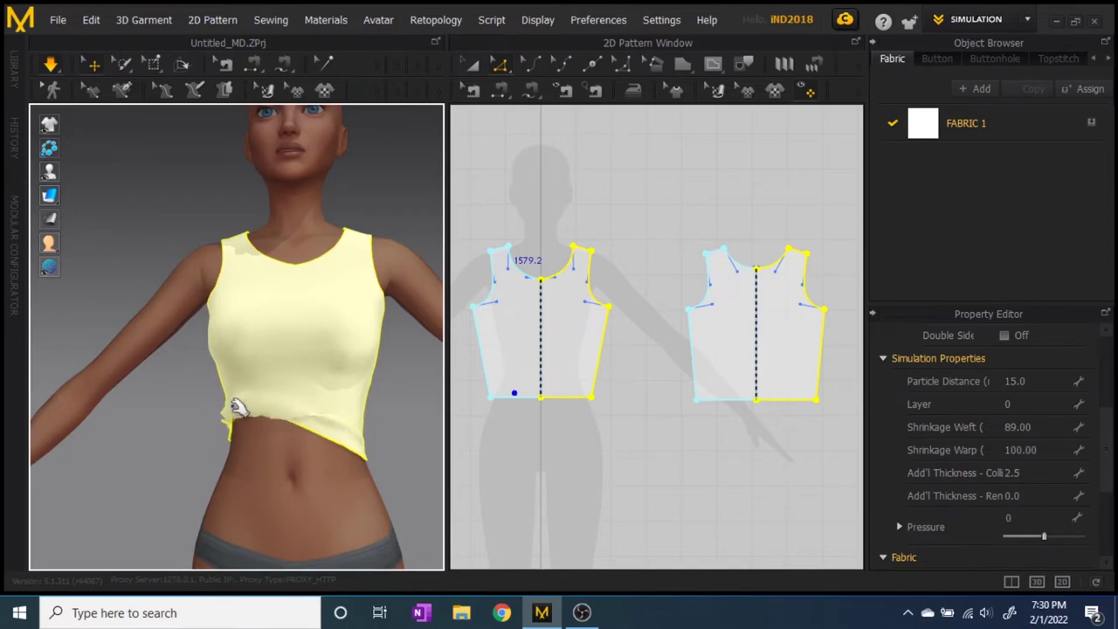
mouse_move(367, 447)
mouse_down()
mouse_move(399, 355)
mouse_move(361, 407)
mouse_move(362, 357)
mouse_move(358, 399)
mouse_move(320, 367)
mouse_move(333, 341)
mouse_move(252, 393)
mouse_move(294, 324)
mouse_move(324, 411)
mouse_move(236, 415)
mouse_move(260, 361)
mouse_move(291, 350)
mouse_up()
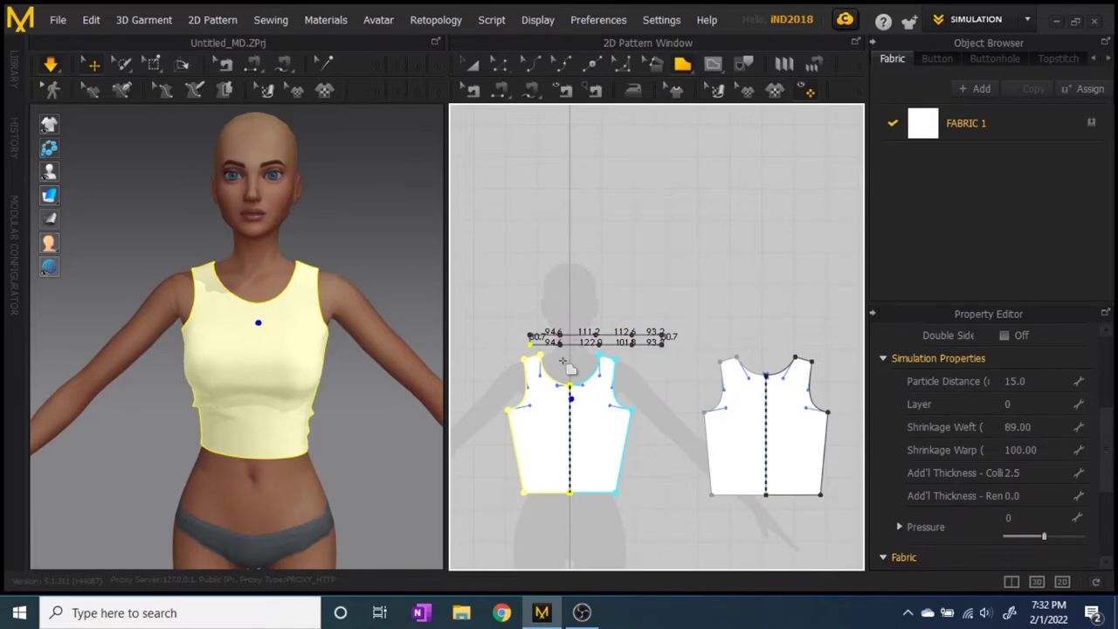
Create a thin rectangle strap pattern above the bodice and select it.
click(567, 360)
scroll(569, 361, up, 5)
scroll(564, 367, down, 3)
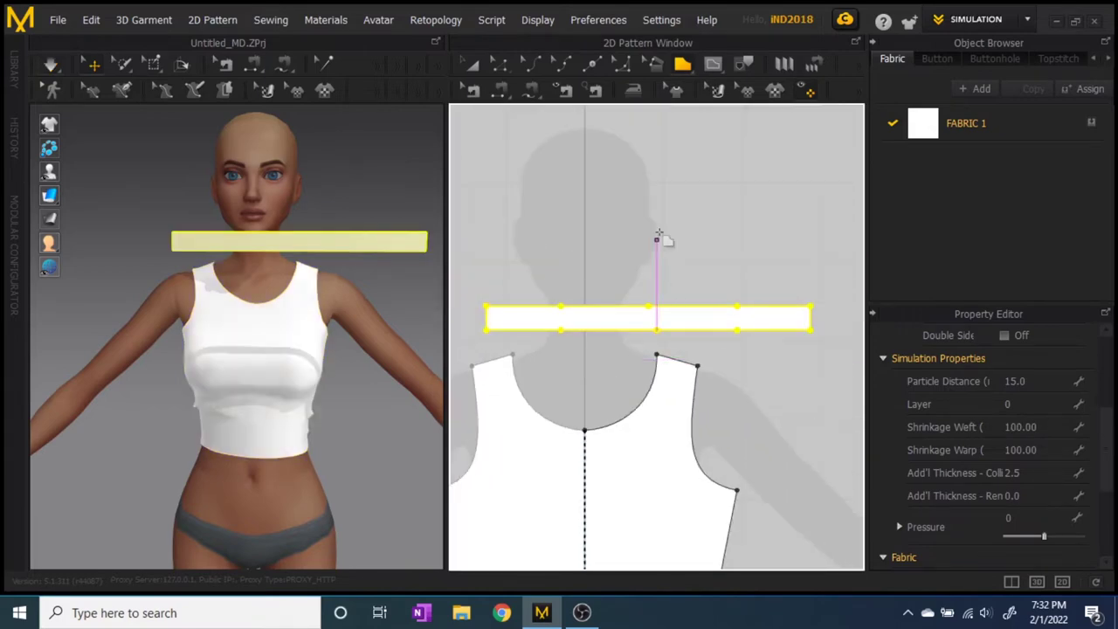
click(511, 66)
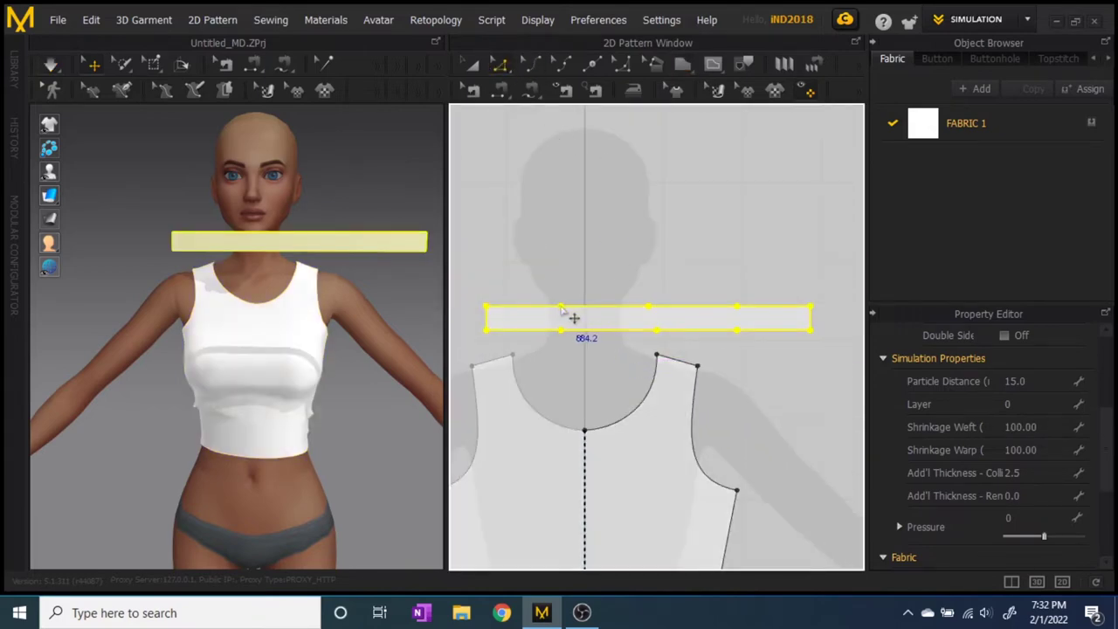
click(568, 316)
scroll(611, 323, up, 1)
scroll(752, 332, down, 4)
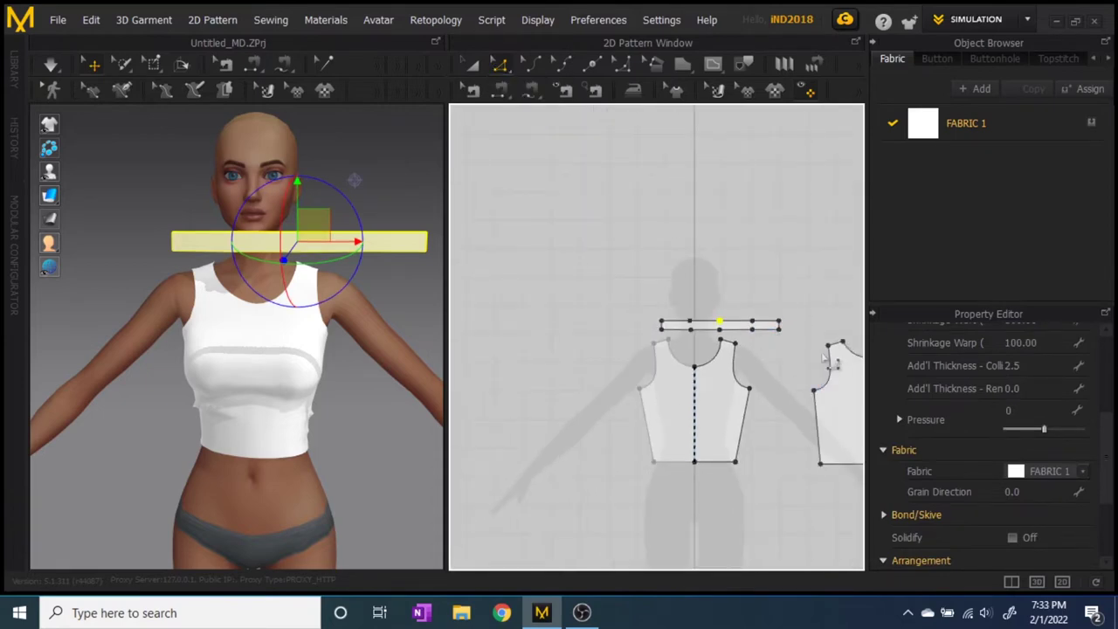
click(471, 68)
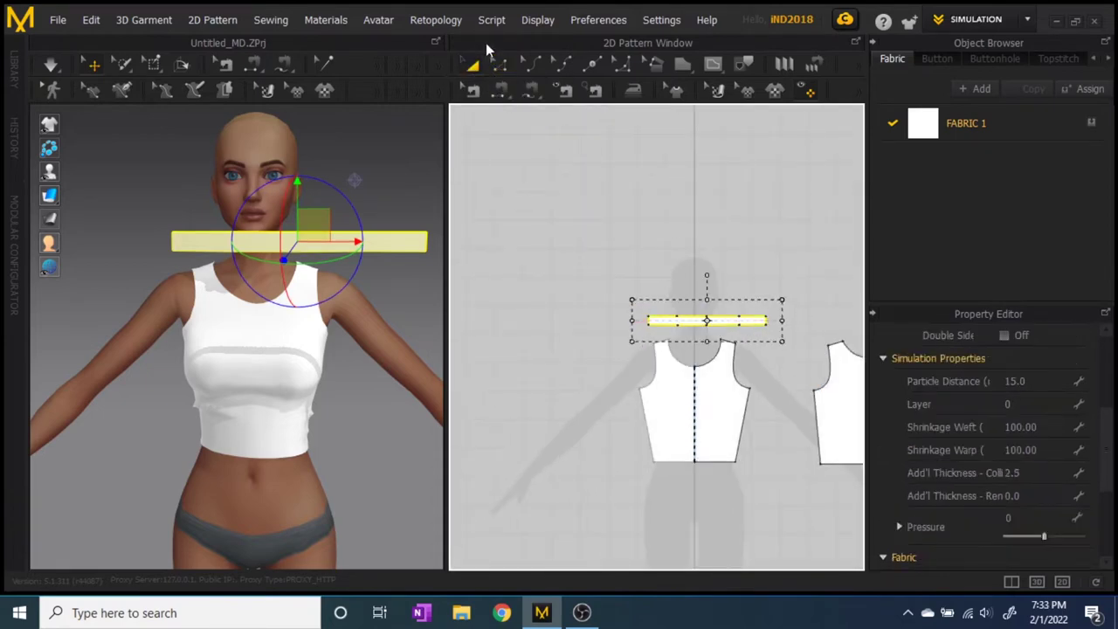
Sew the strap's bottom edge to the neckline and start the simulation.
click(560, 73)
click(681, 325)
click(695, 354)
click(51, 66)
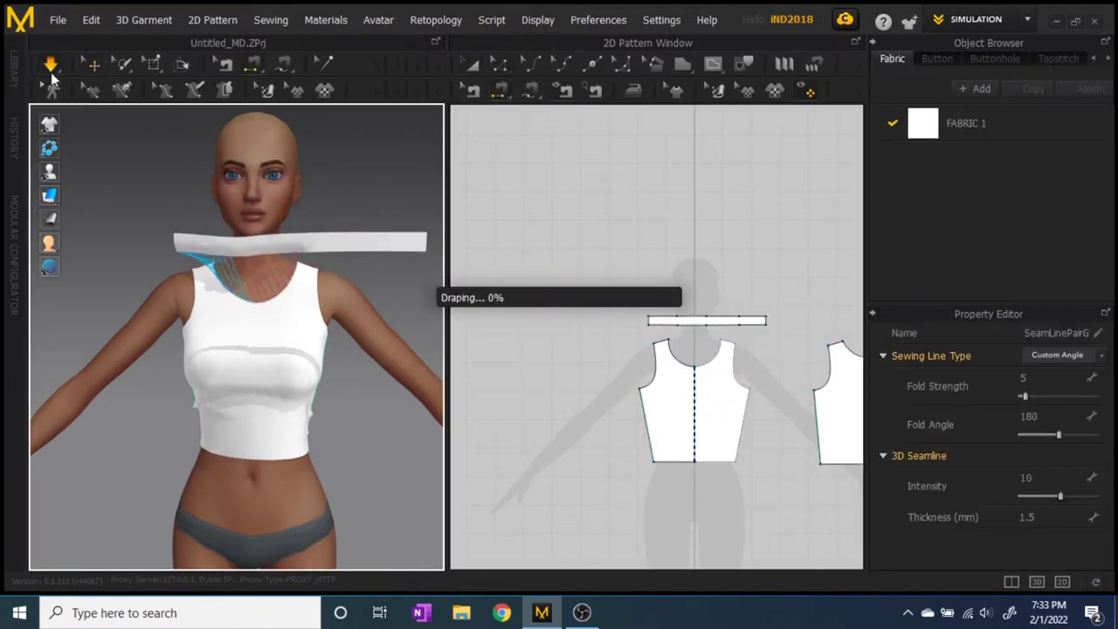
Select the draped strap and orbit around the avatar to inspect it from the side and back.
click(295, 280)
right_drag(348, 208, 179, 305)
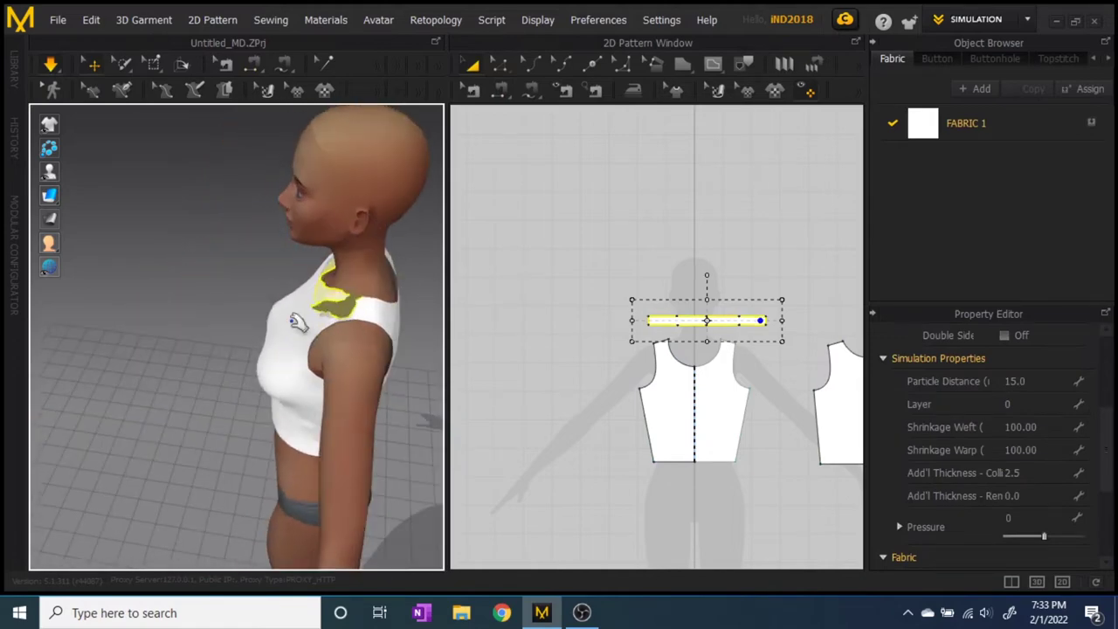
right_drag(409, 296, 423, 411)
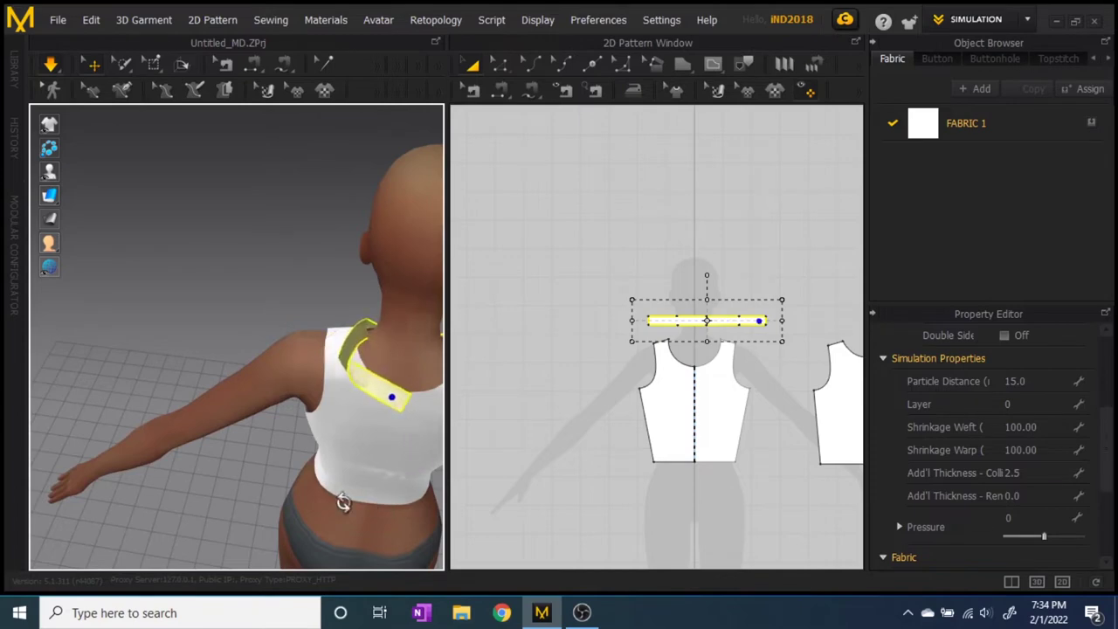
right_drag(392, 490, 429, 466)
right_drag(370, 444, 230, 394)
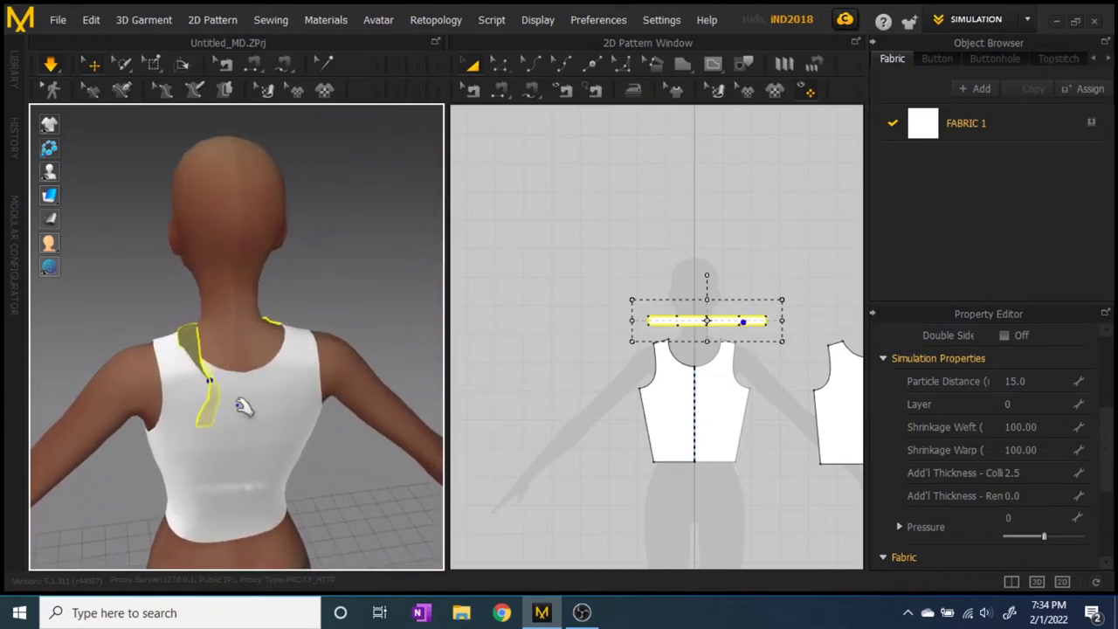
scroll(201, 397, up, 3)
scroll(125, 379, up, 5)
scroll(154, 359, down, 3)
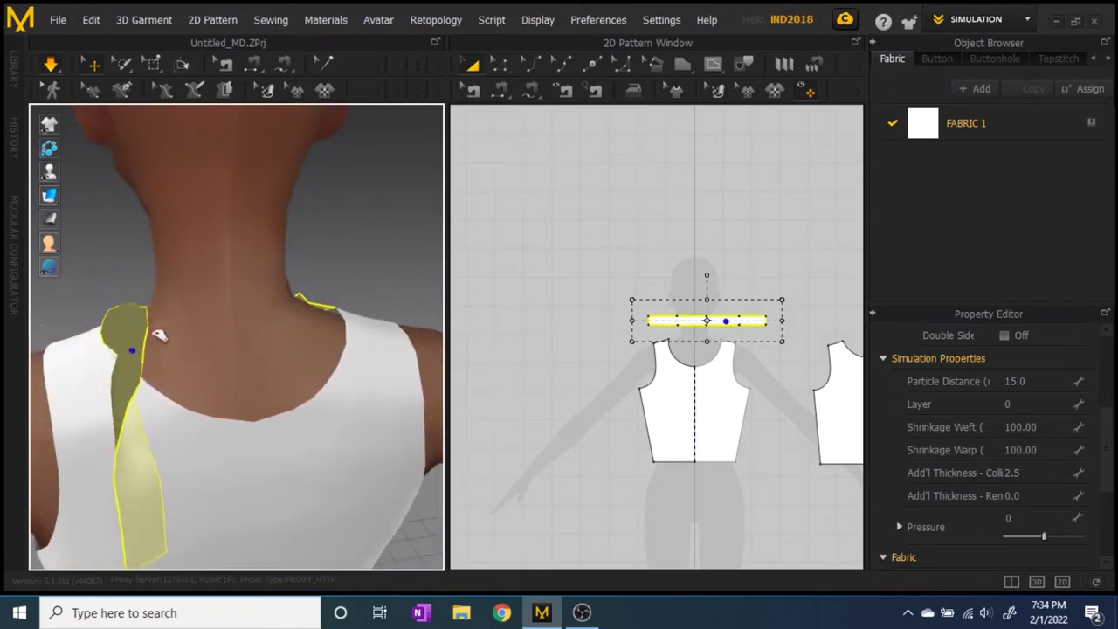
right_drag(155, 544, 766, 482)
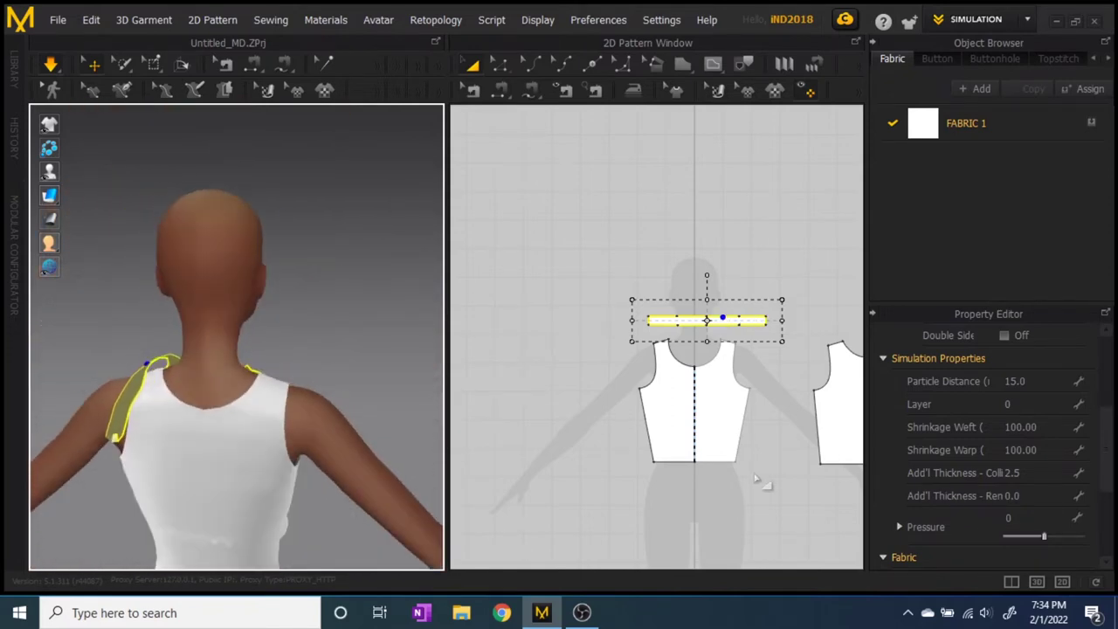
click(505, 90)
right_drag(783, 486, 568, 458)
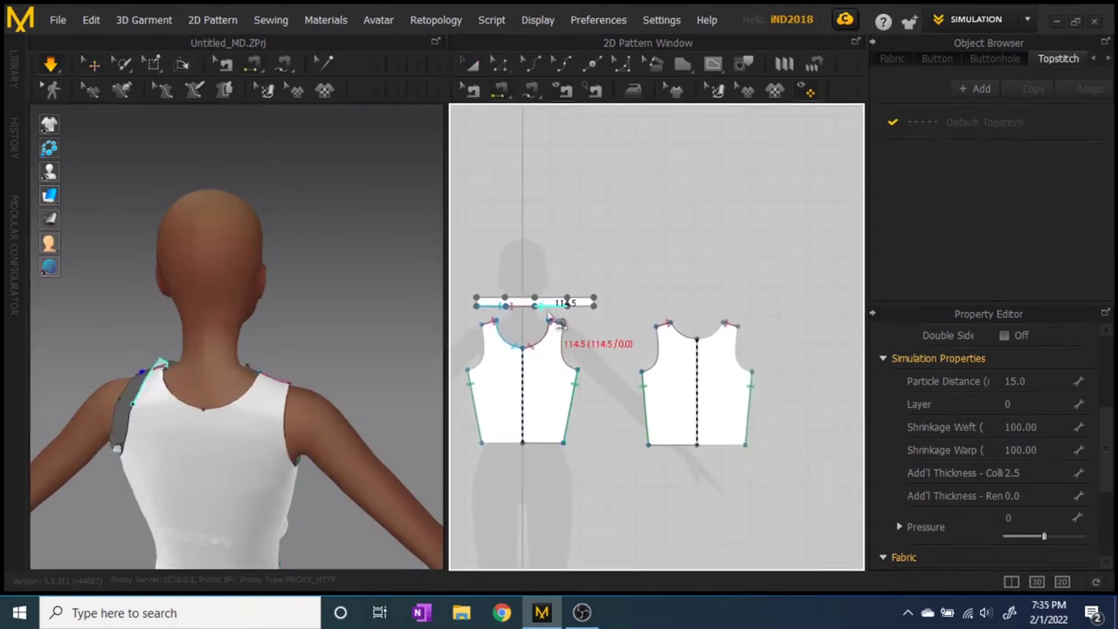
Sew the strap's 114.5 and 93.2 edges to the back neckline curves and simulate.
click(553, 318)
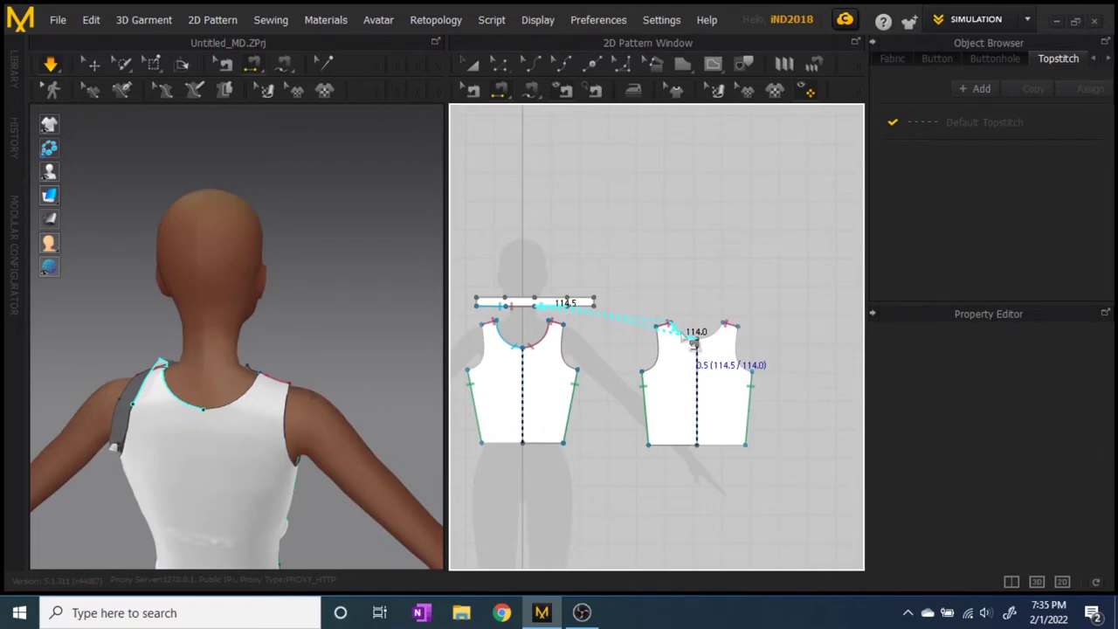
click(694, 341)
click(594, 304)
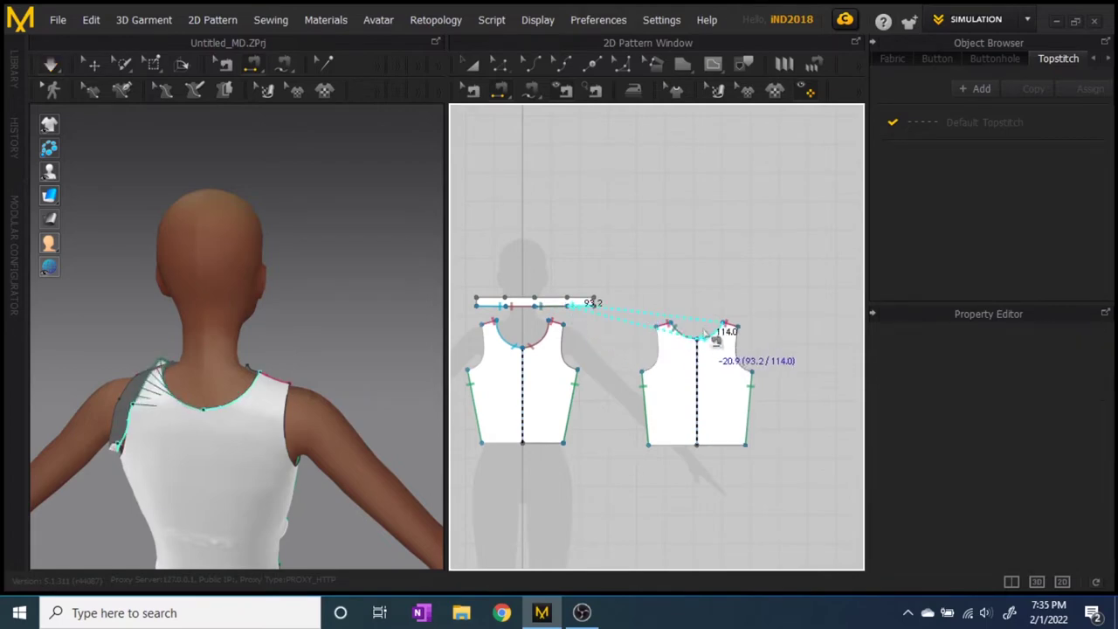
click(709, 331)
key(space)
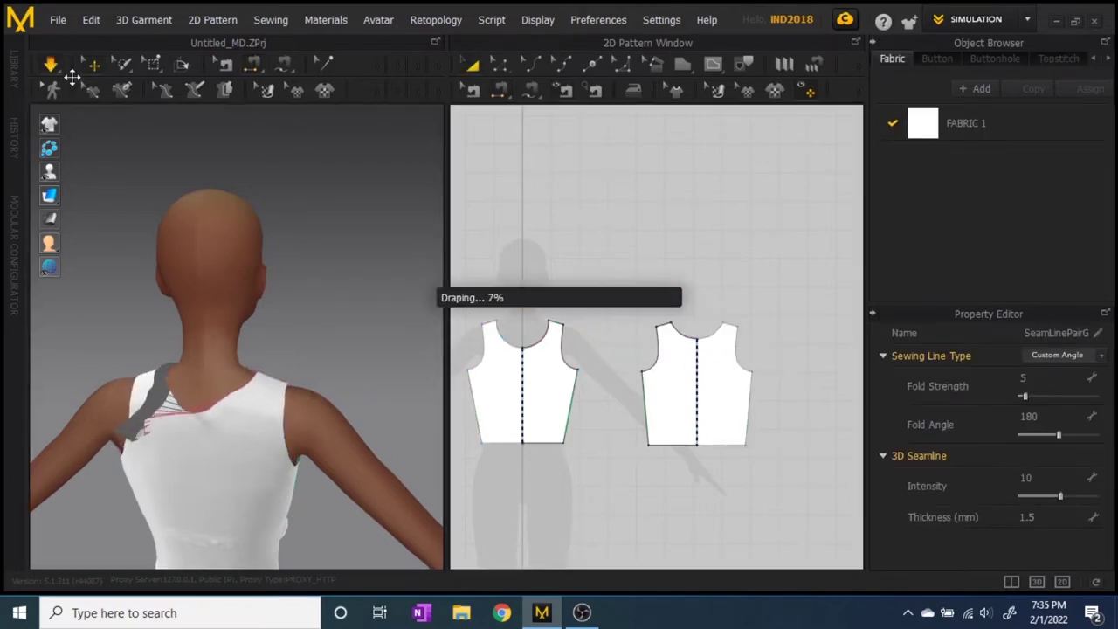
Sew the strap's two short 30.7 ends together and simulate again.
click(289, 376)
right_drag(288, 375, 110, 480)
scroll(516, 396, up, 5)
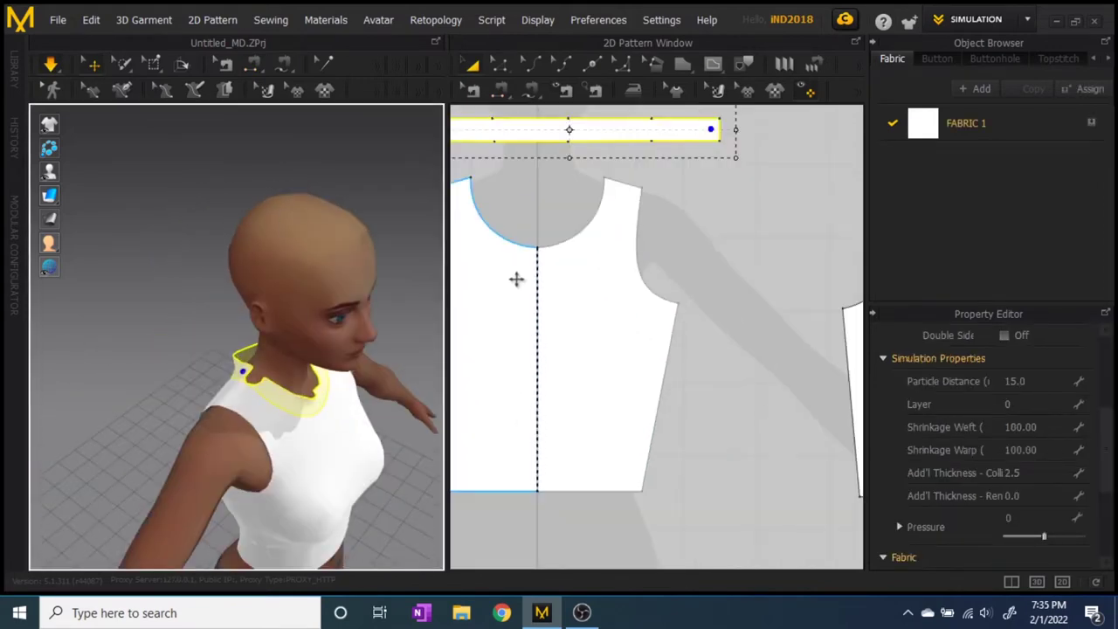
scroll(604, 379, down, 3)
click(500, 90)
click(507, 218)
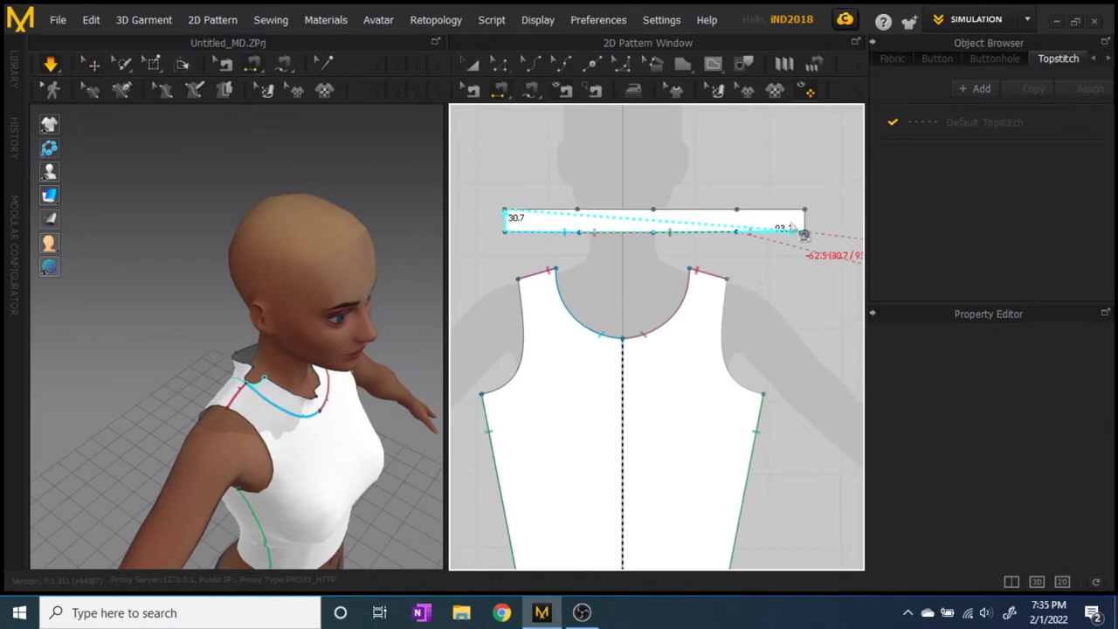
click(804, 219)
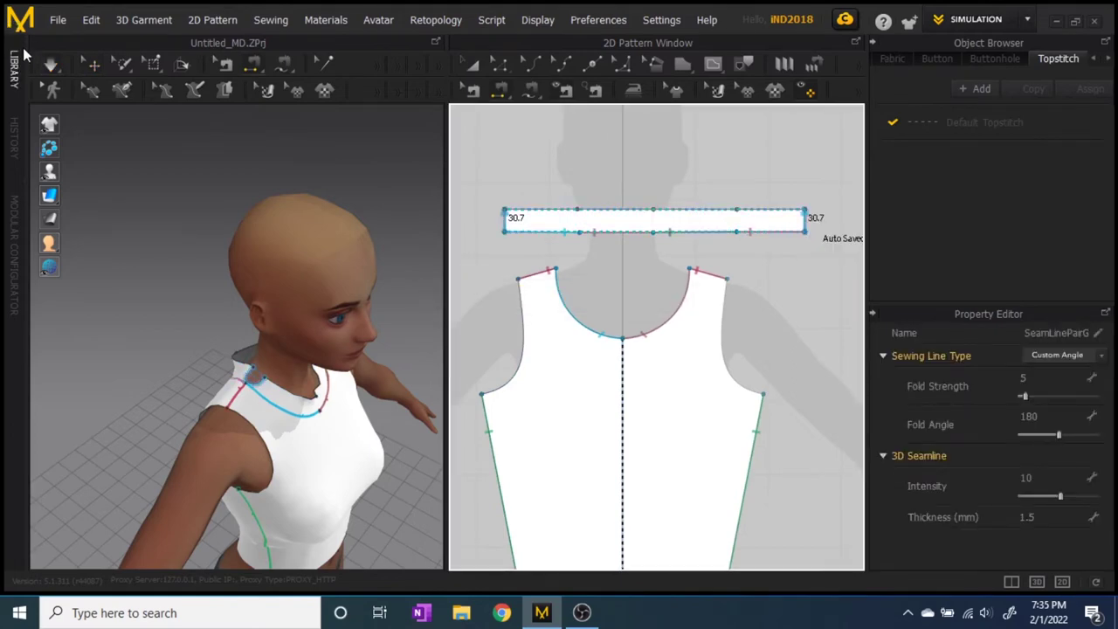
click(43, 56)
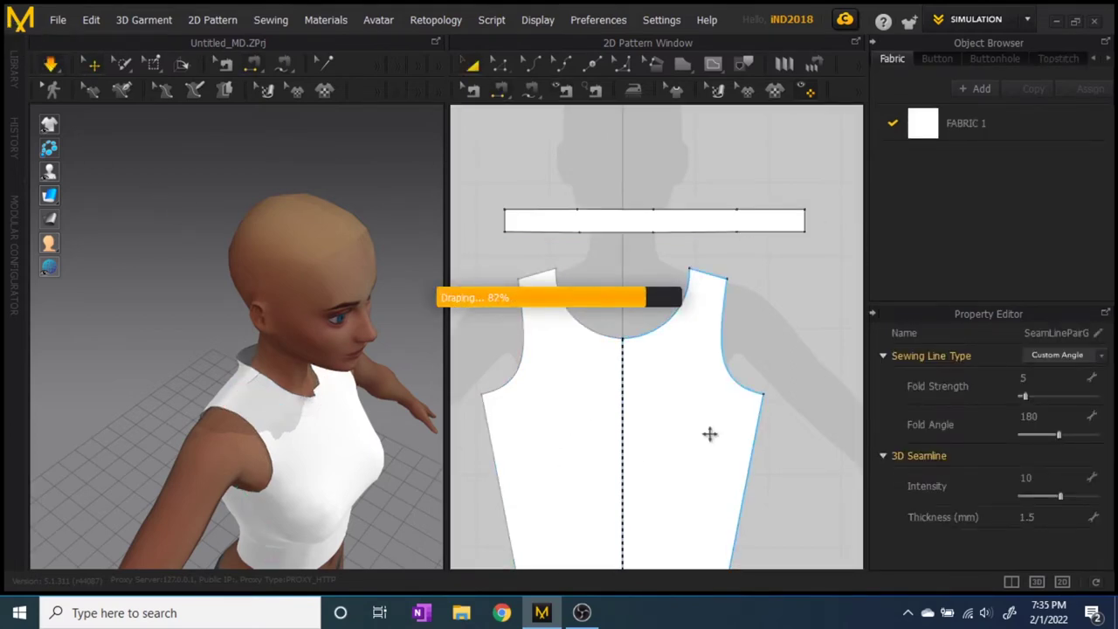
Make the strap thinner, pull its top corners inward to taper it, and resimulate.
click(599, 219)
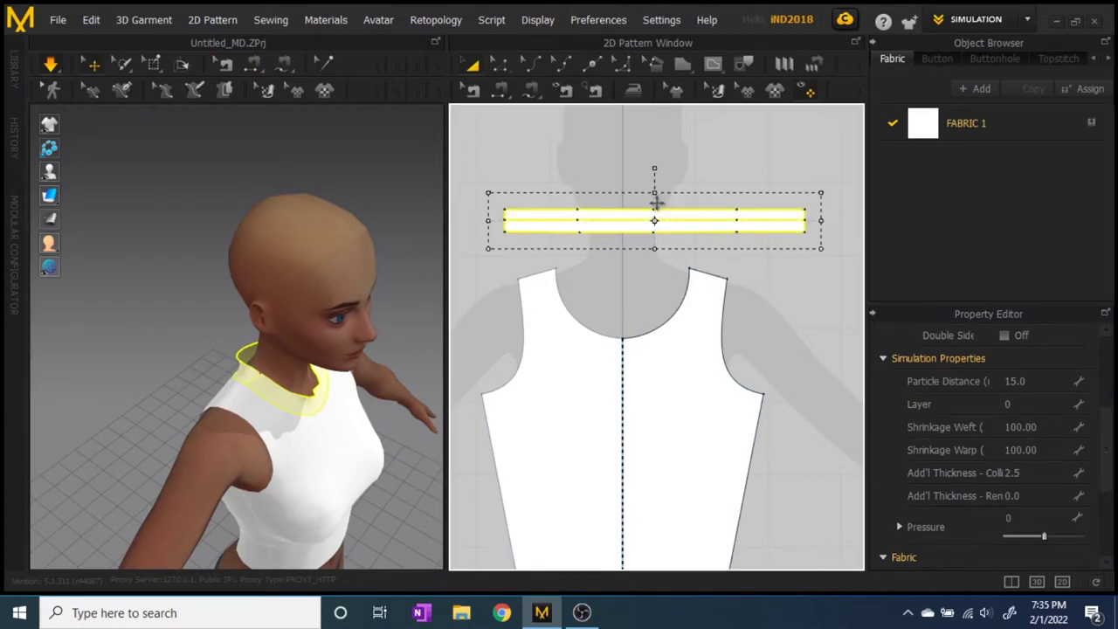
drag(655, 203, 655, 205)
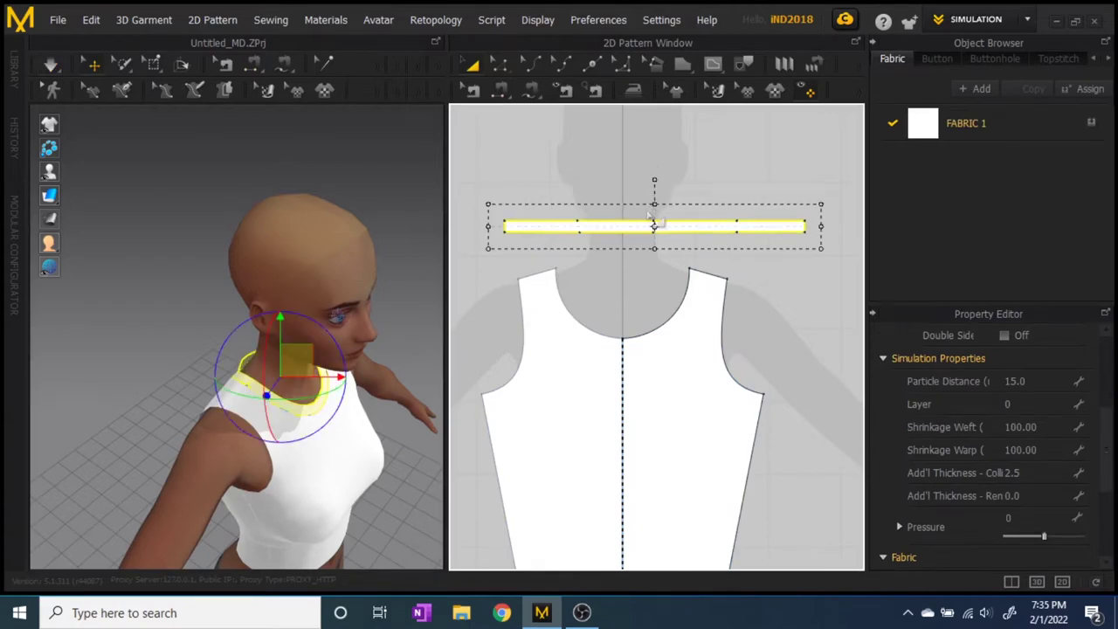
click(500, 63)
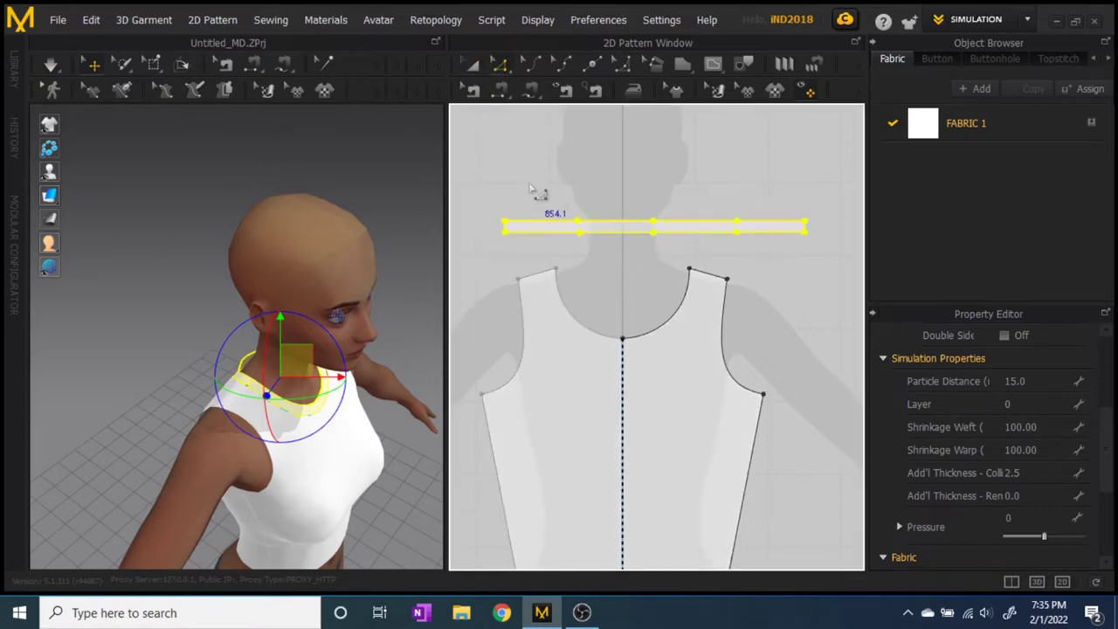
click(505, 223)
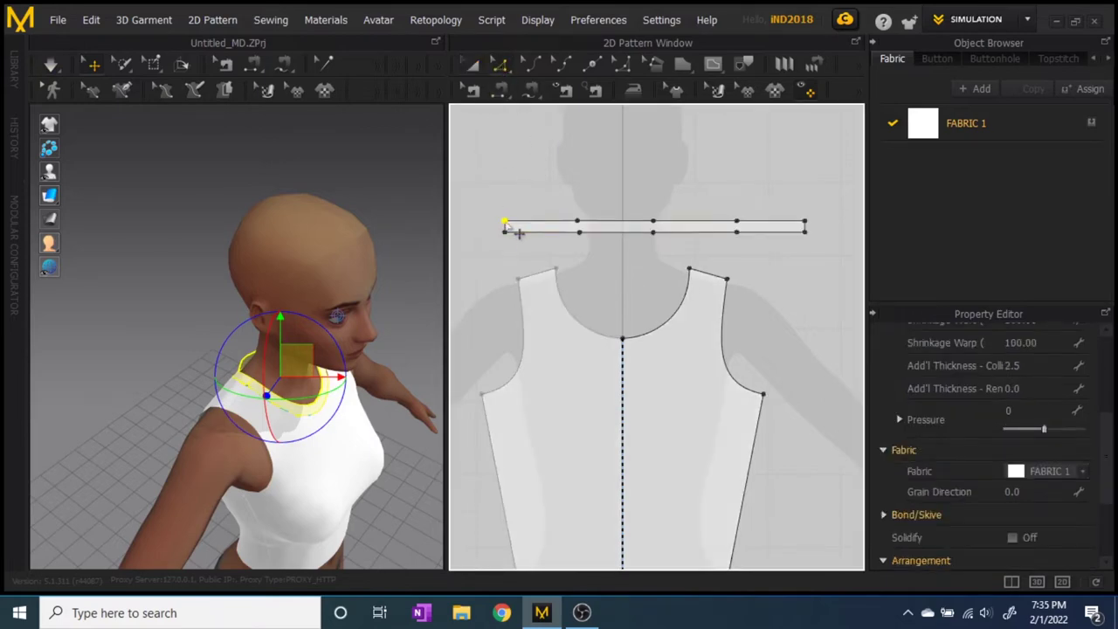
drag(506, 224, 508, 223)
drag(819, 233, 838, 248)
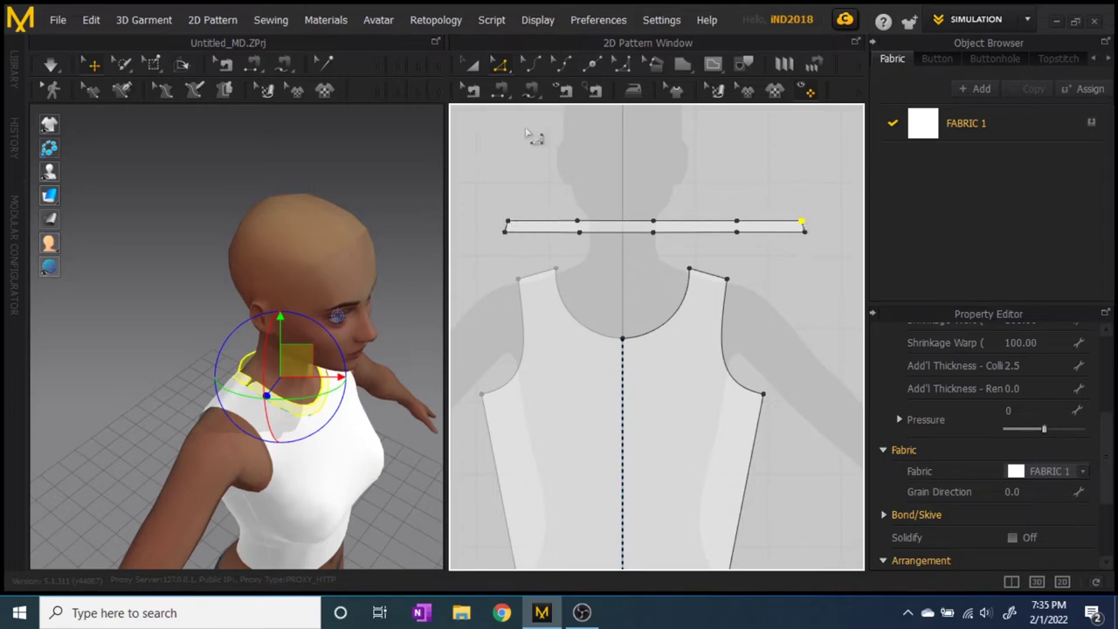
click(50, 66)
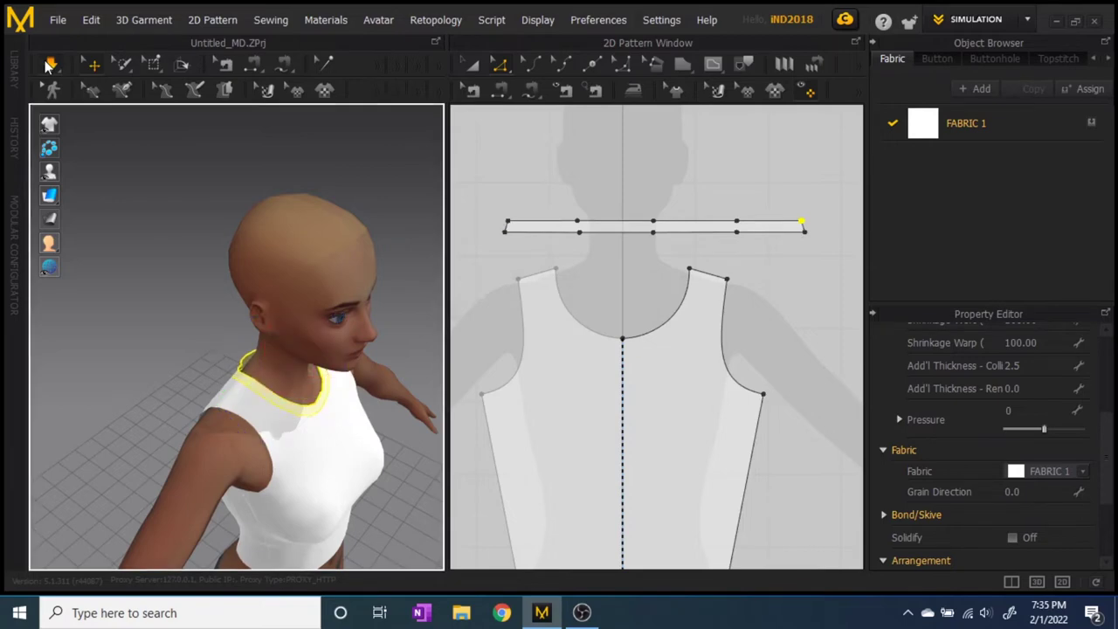
Shorten the strap from its right side, resimulate, and orbit to check the collar.
click(471, 67)
click(777, 221)
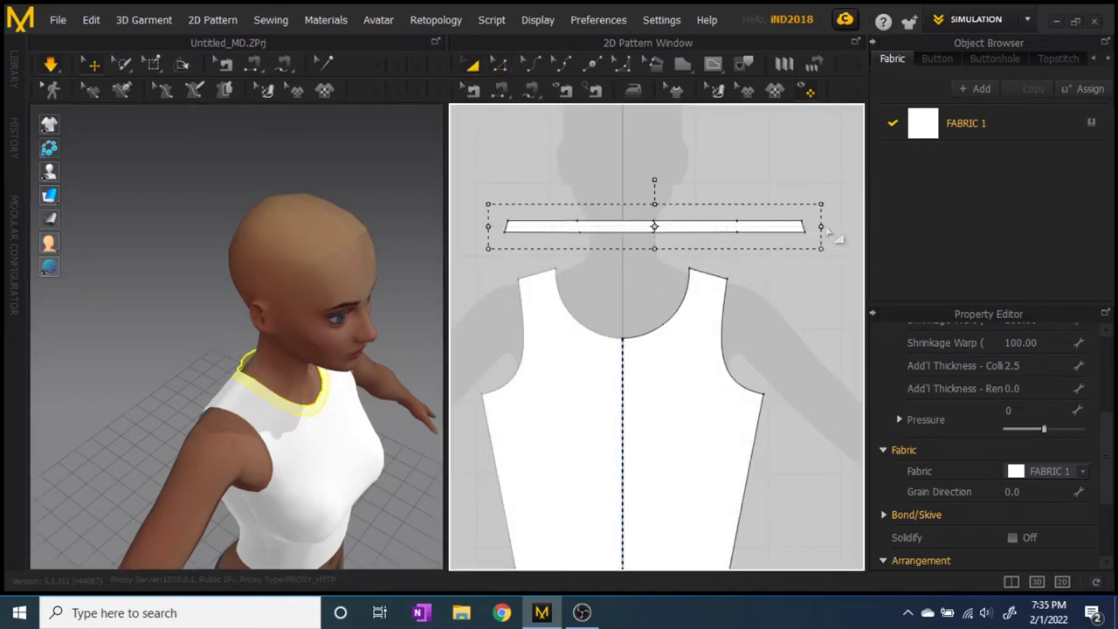
drag(800, 227, 779, 227)
click(50, 66)
right_drag(124, 373, 3, 303)
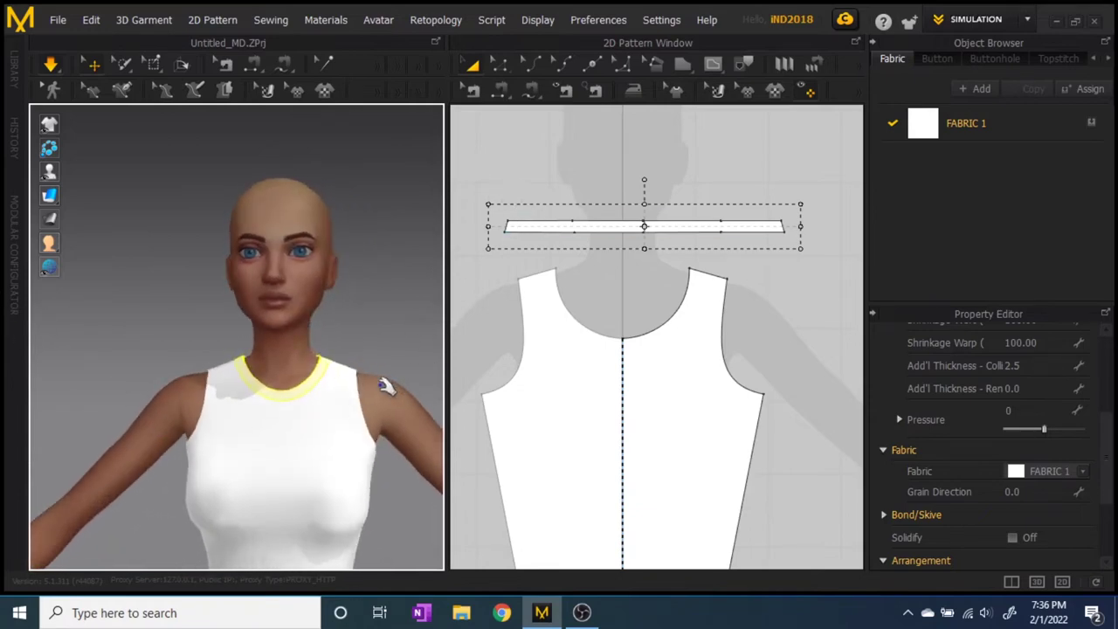
click(1028, 19)
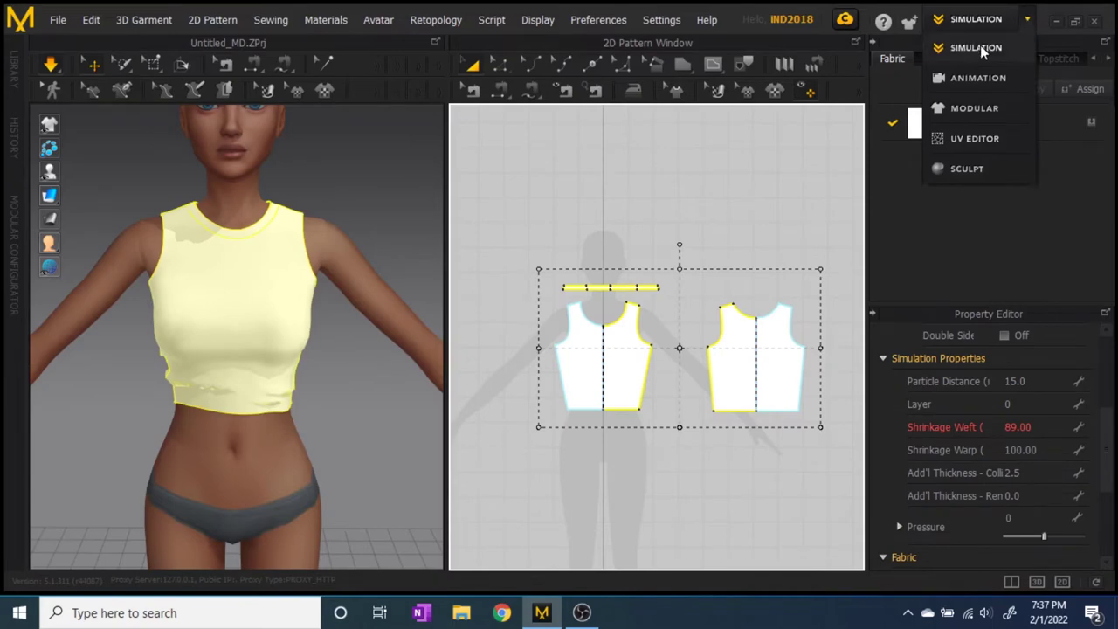
In UV Editor mode, move both bodice pieces into the 0–1 tile, right piece beside the left.
key(Escape)
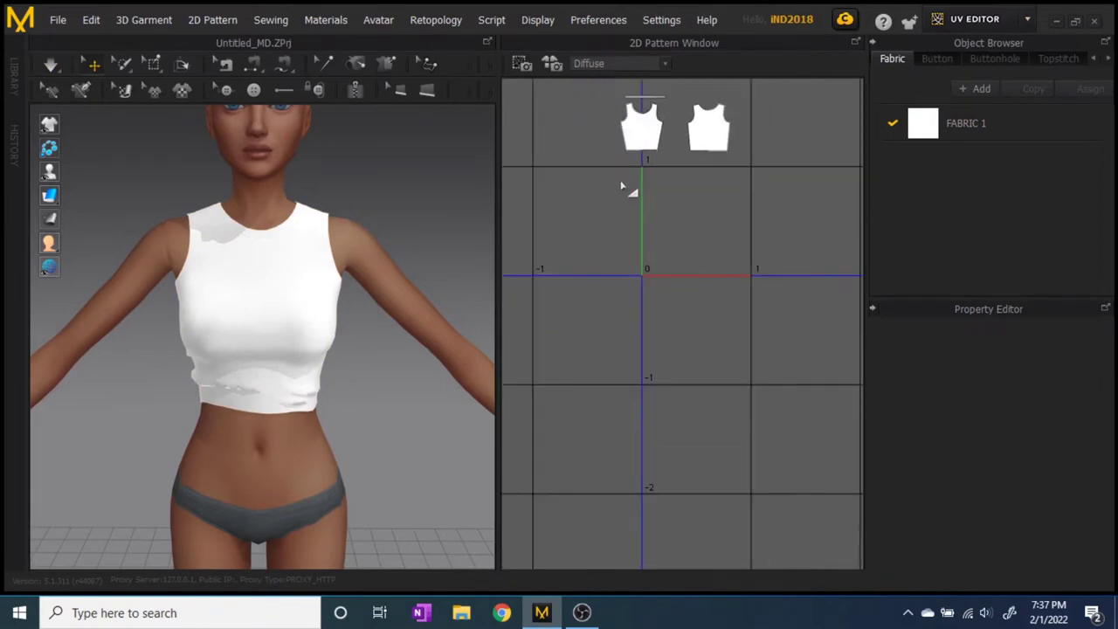
drag(801, 96, 801, 93)
drag(716, 139, 749, 216)
click(822, 216)
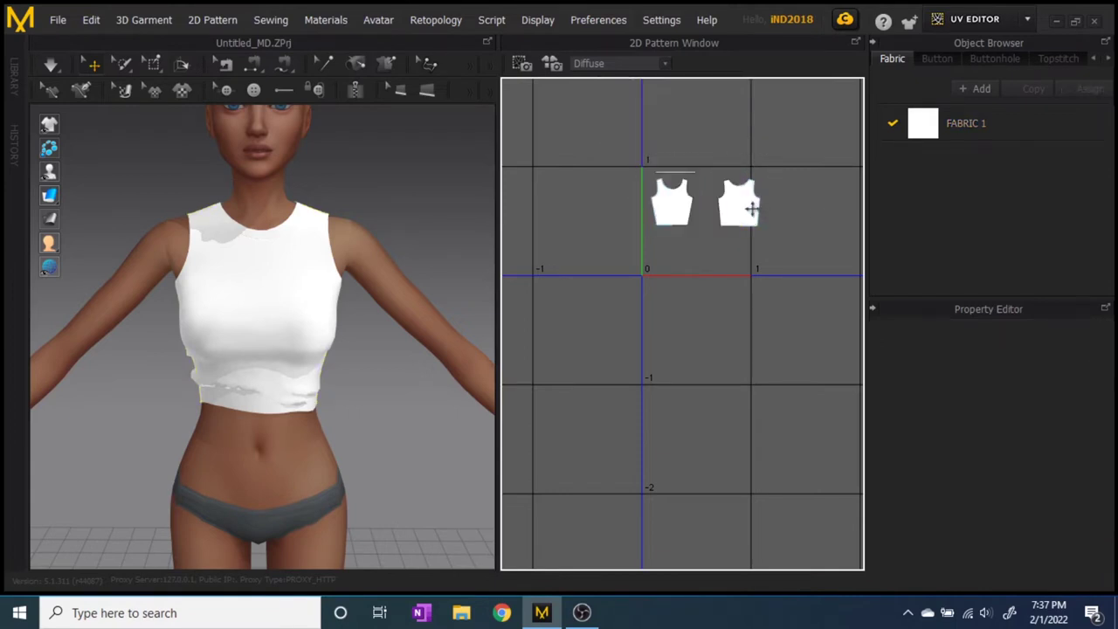
click(730, 211)
drag(723, 211, 723, 211)
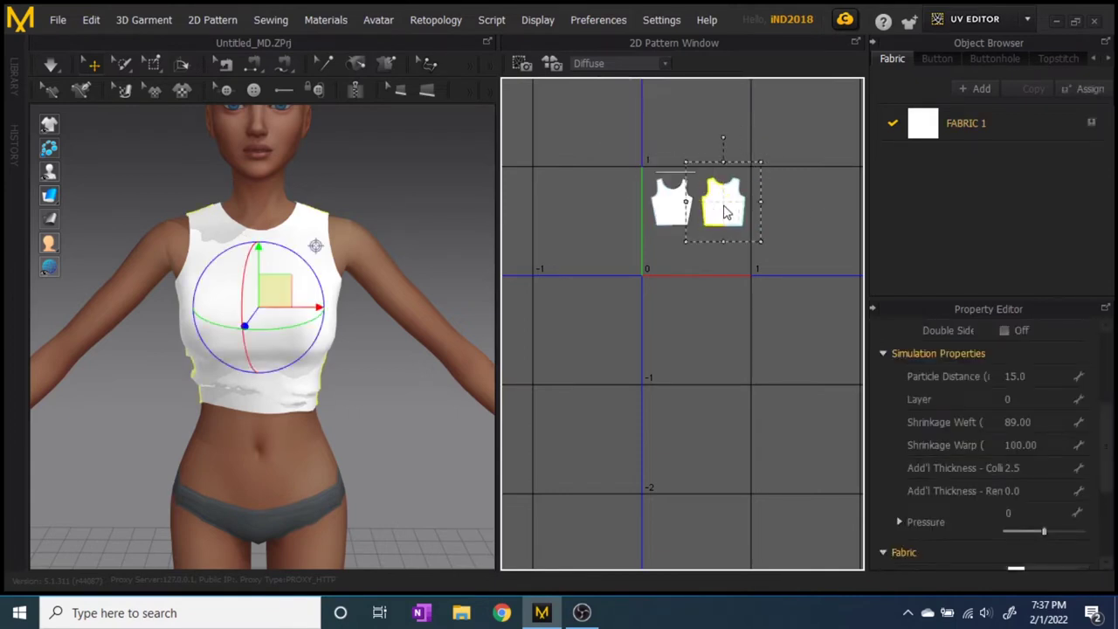
click(790, 207)
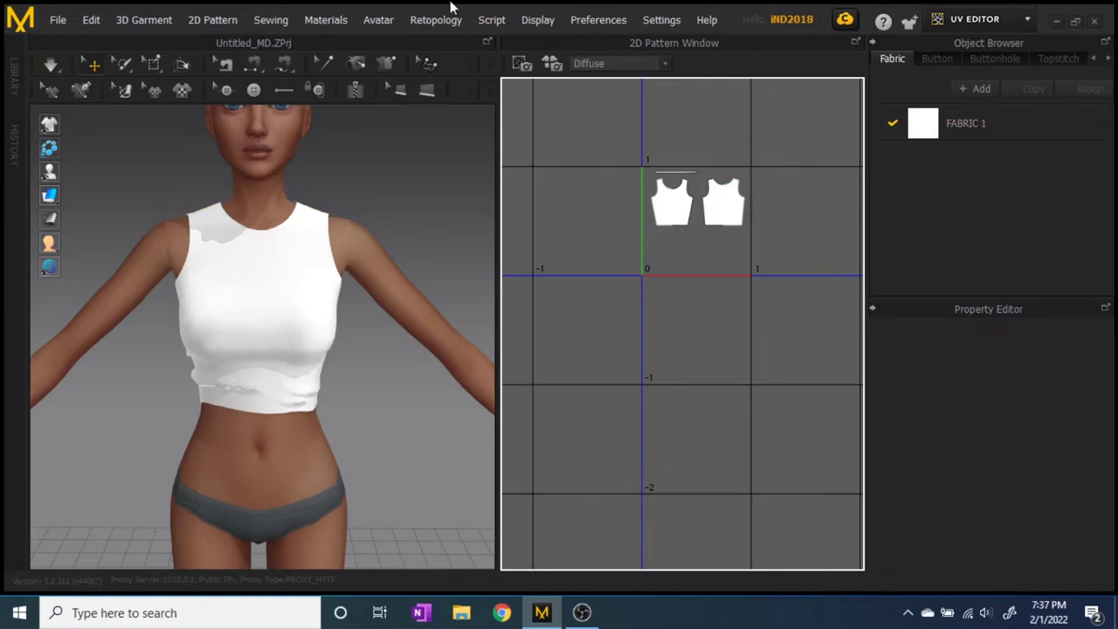
click(53, 23)
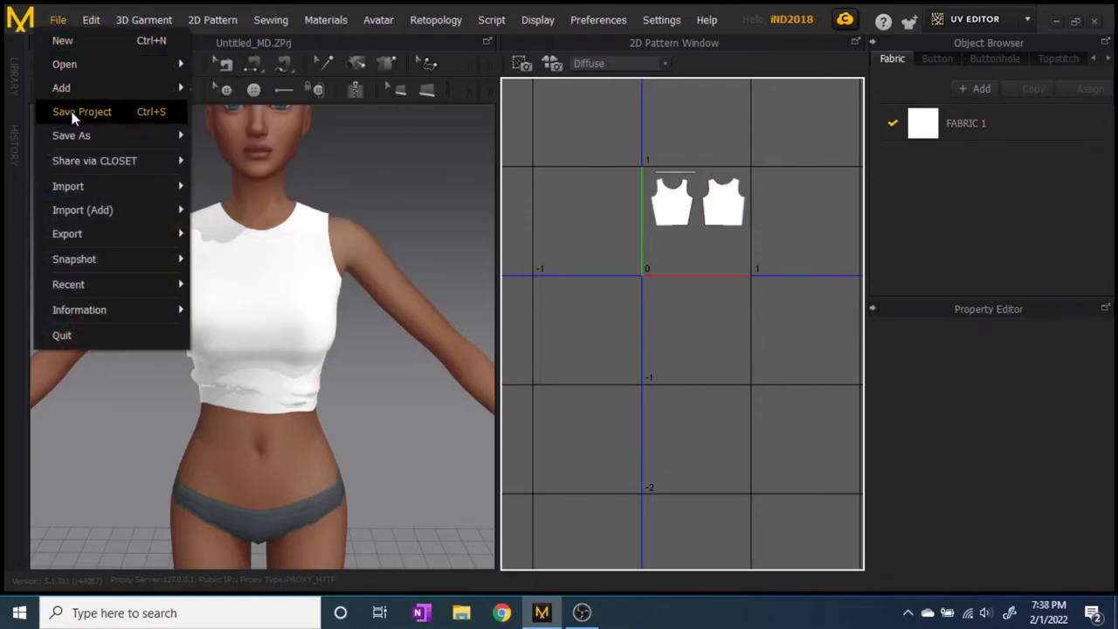
Save the project as Tut Tank.Zprj in the TUTORIAL folder.
mouse_move(75, 135)
click(208, 136)
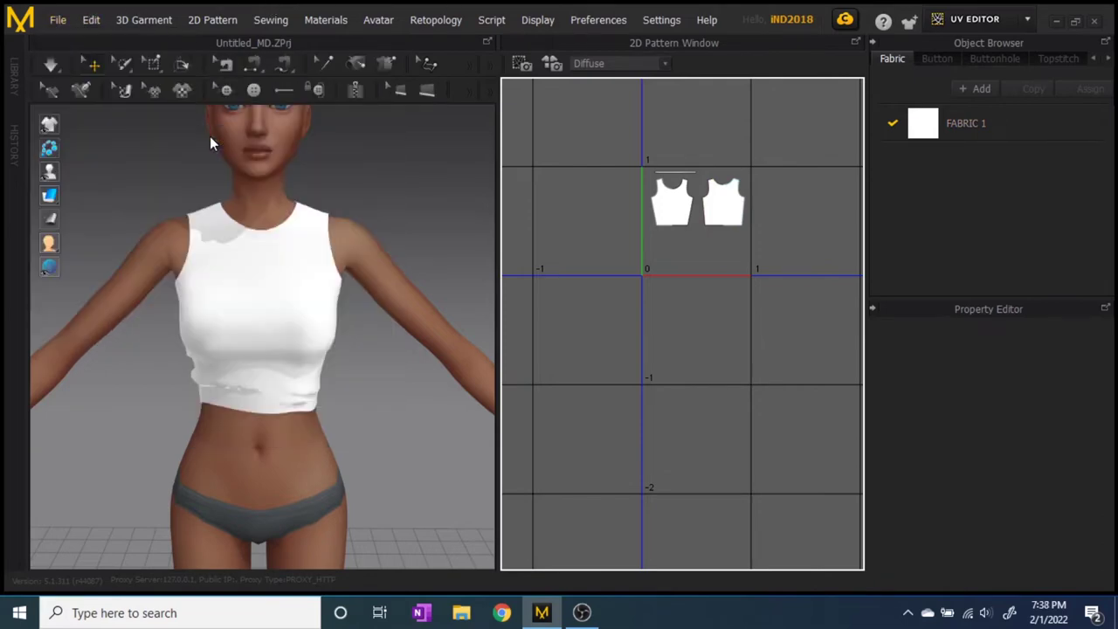
text(Tut Tank)
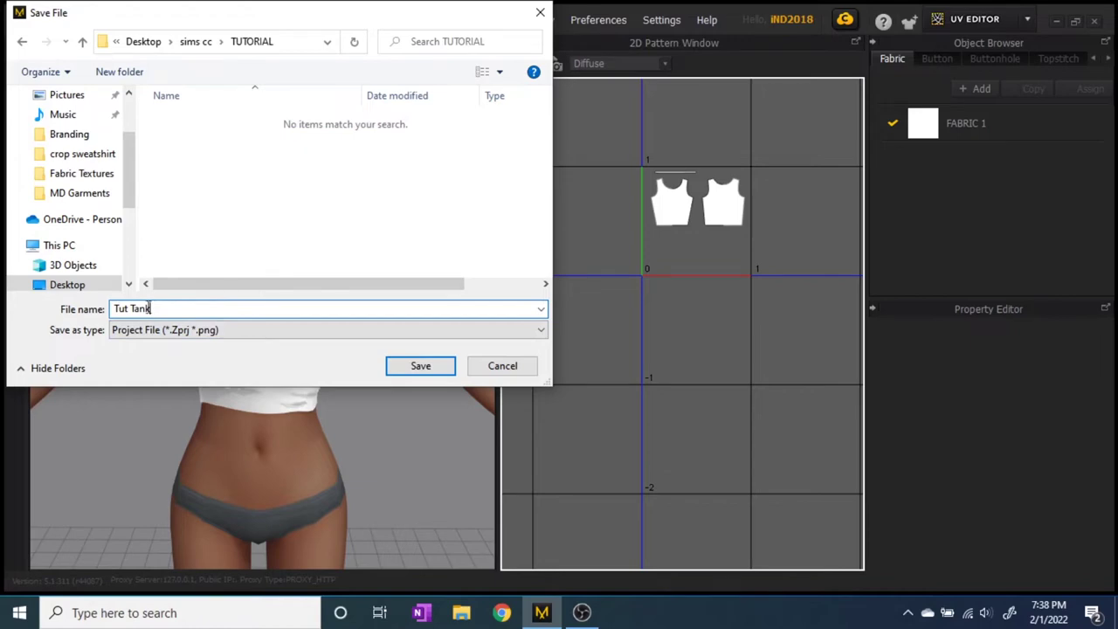
click(420, 365)
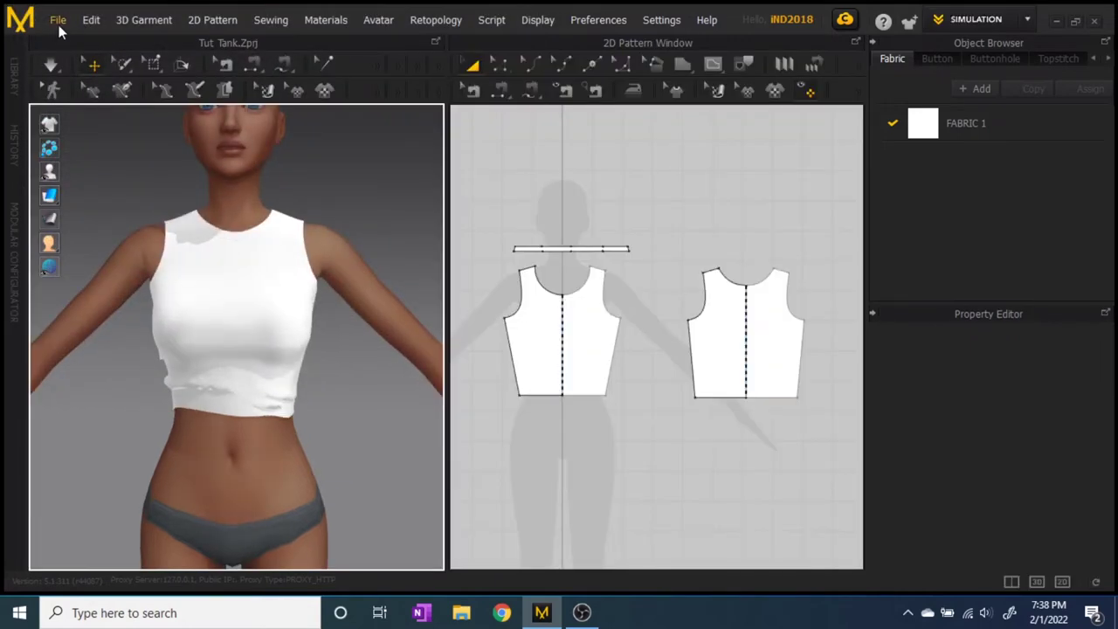
Export the garment as OBJ 'Tutorial Tank', collapsing Scale and Axis Conversion before confirming.
click(57, 19)
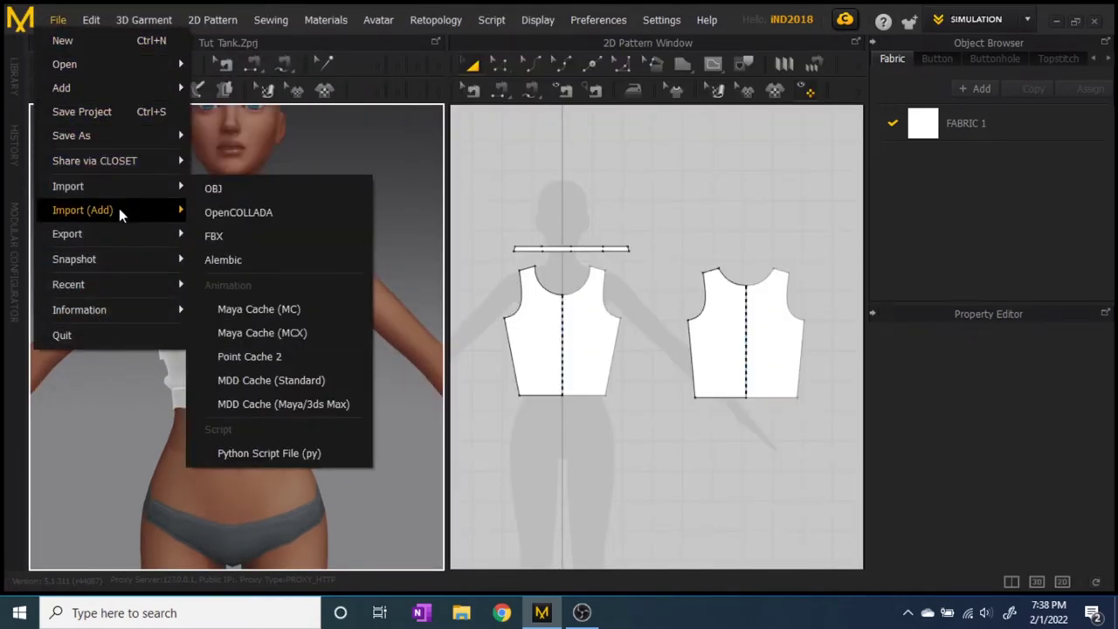
mouse_move(122, 259)
mouse_move(138, 235)
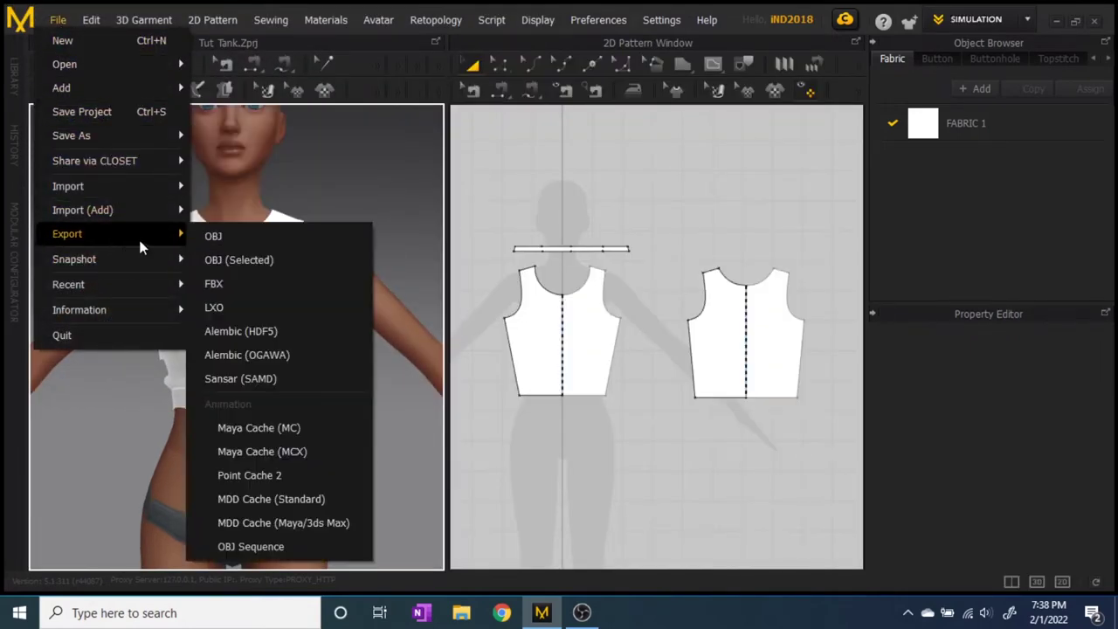
click(279, 234)
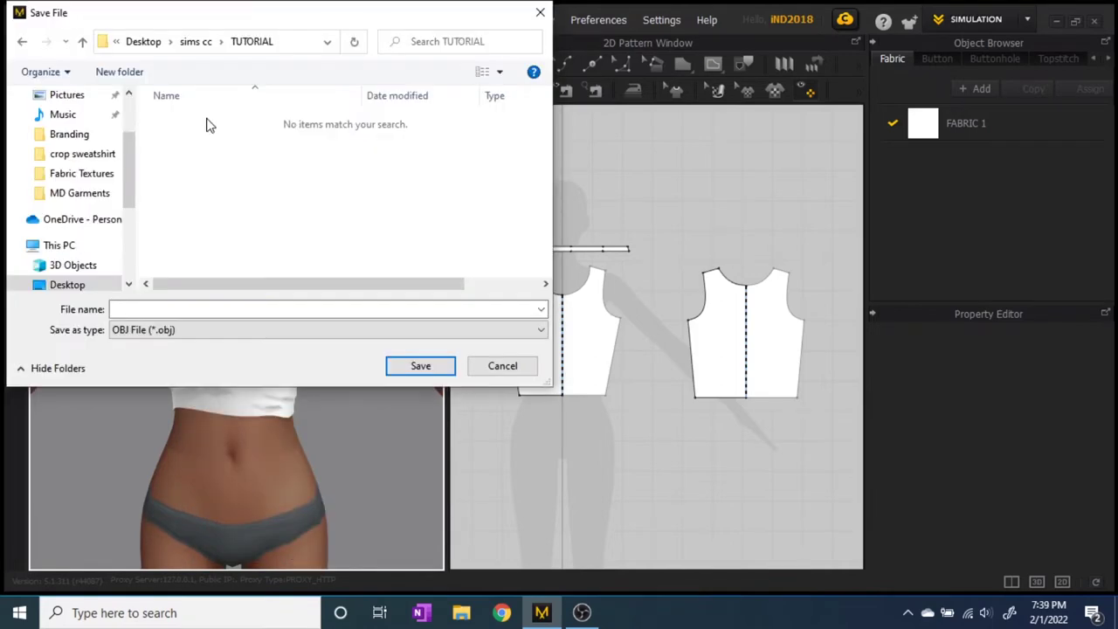
click(180, 309)
text(T)
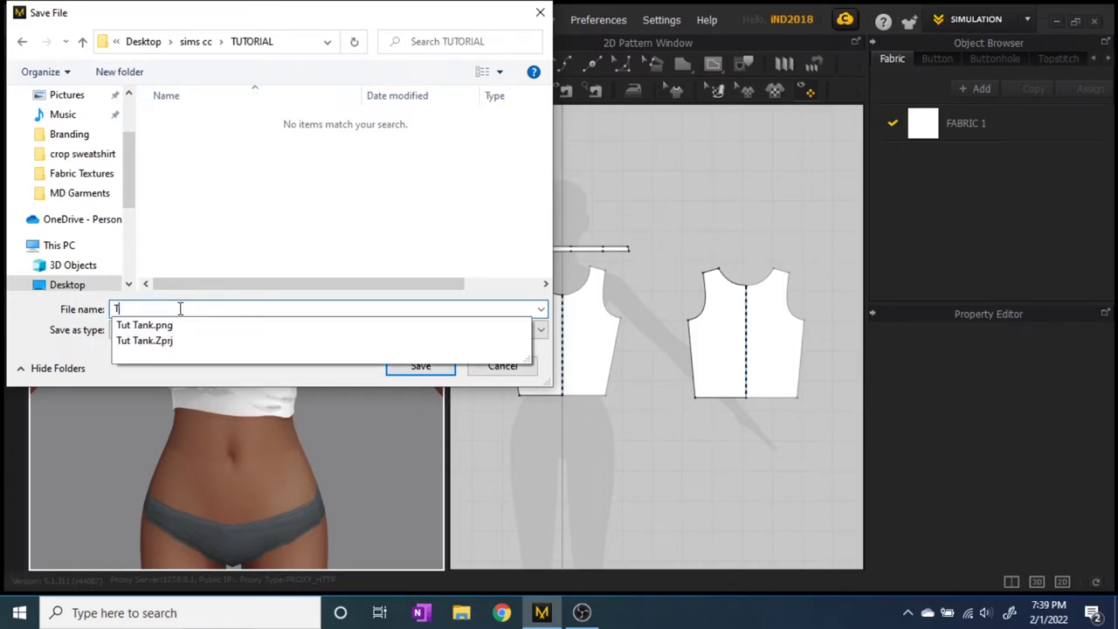
text(utorial Tank)
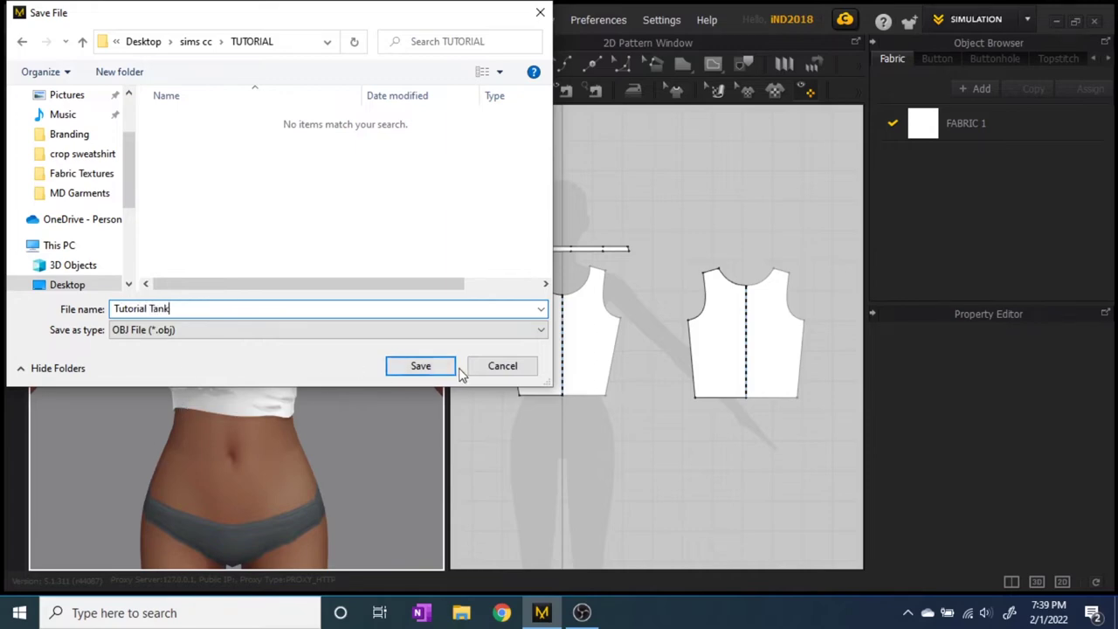
click(416, 368)
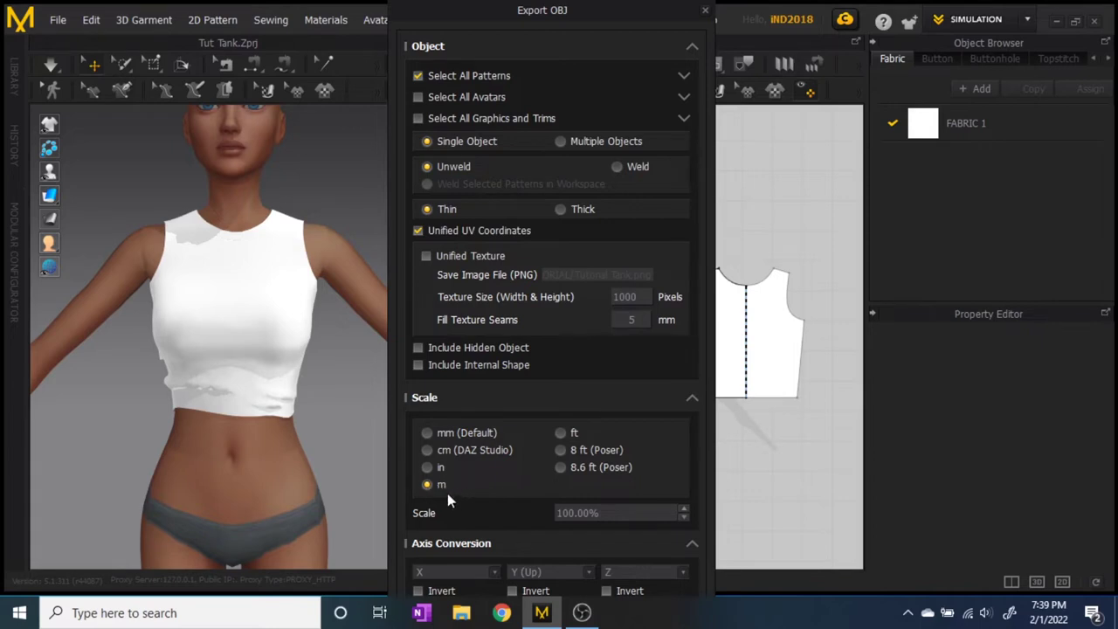
click(690, 399)
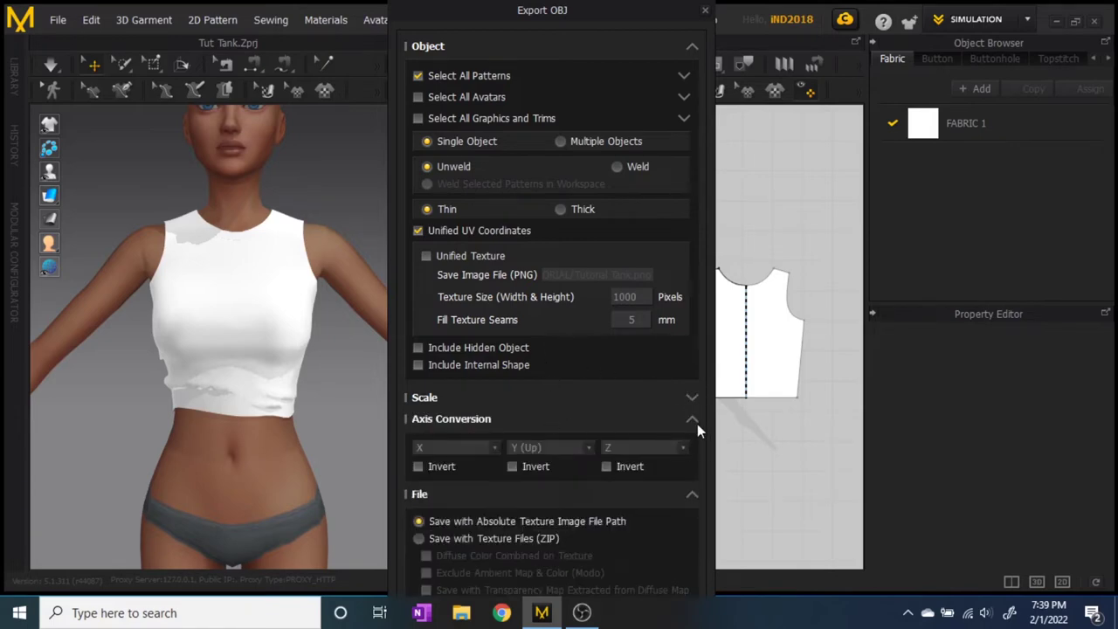
click(690, 420)
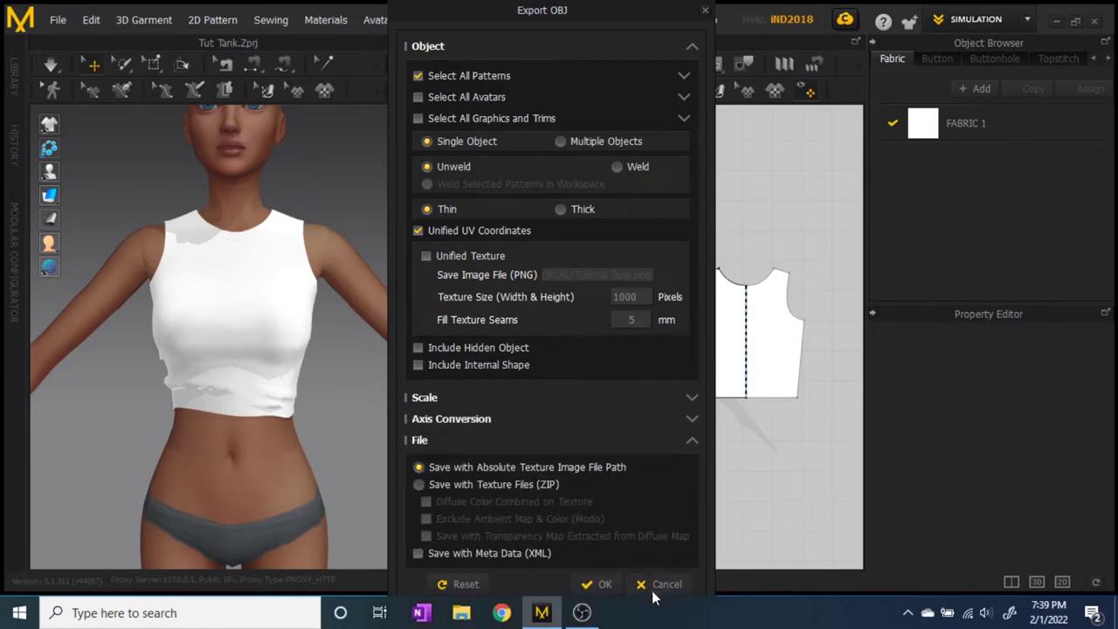
click(600, 584)
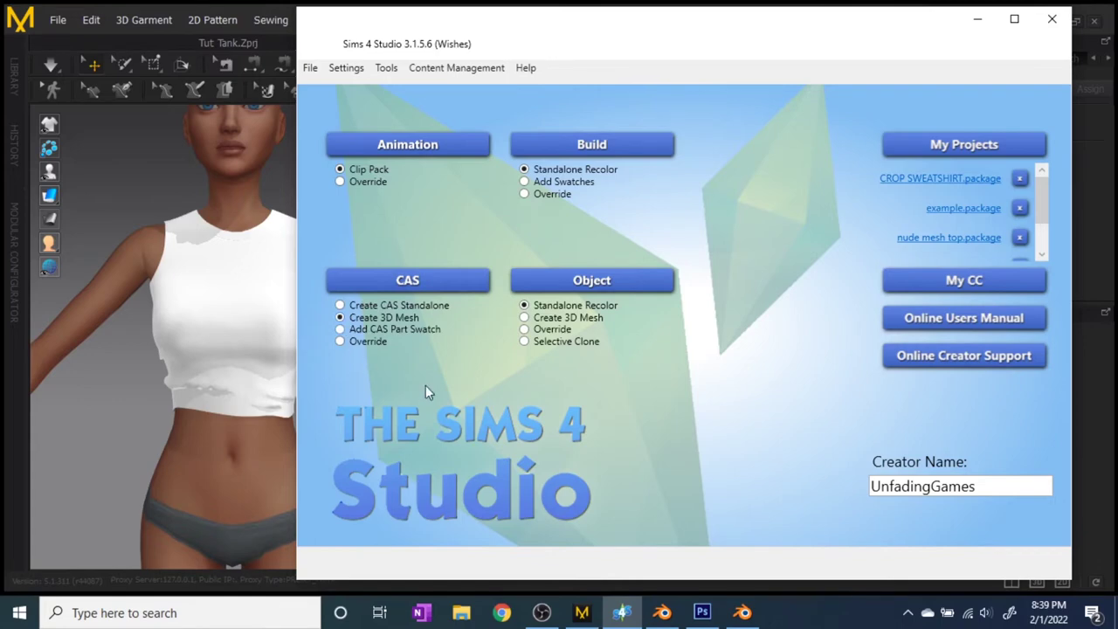
Start a new CAS 3D mesh, search 'salmon' and choose the salmon bandeau top as base.
click(409, 282)
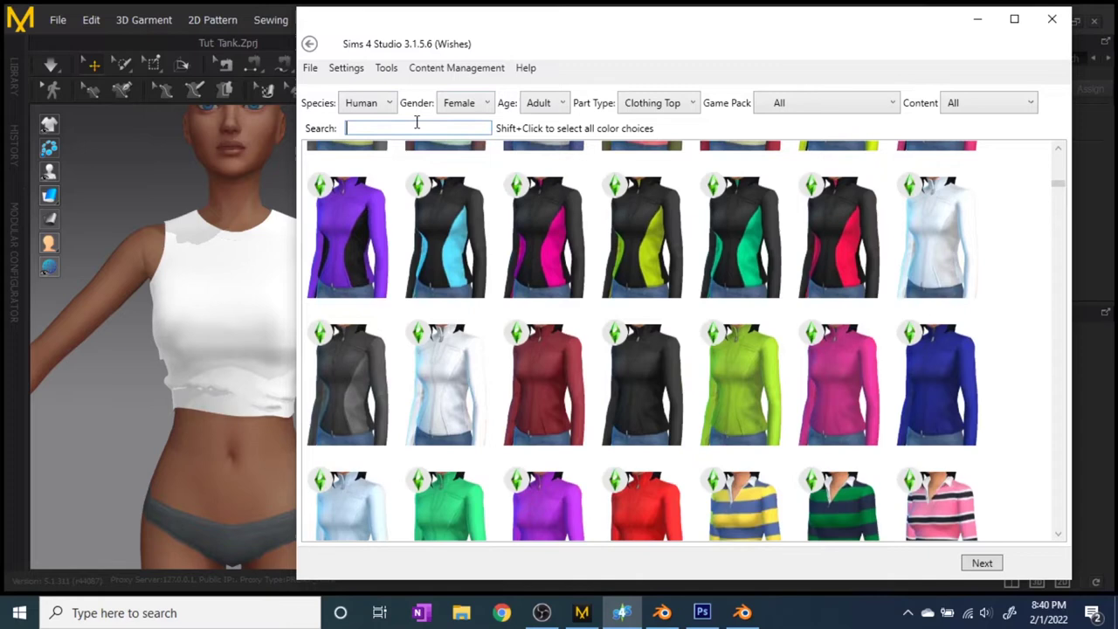
text(nude)
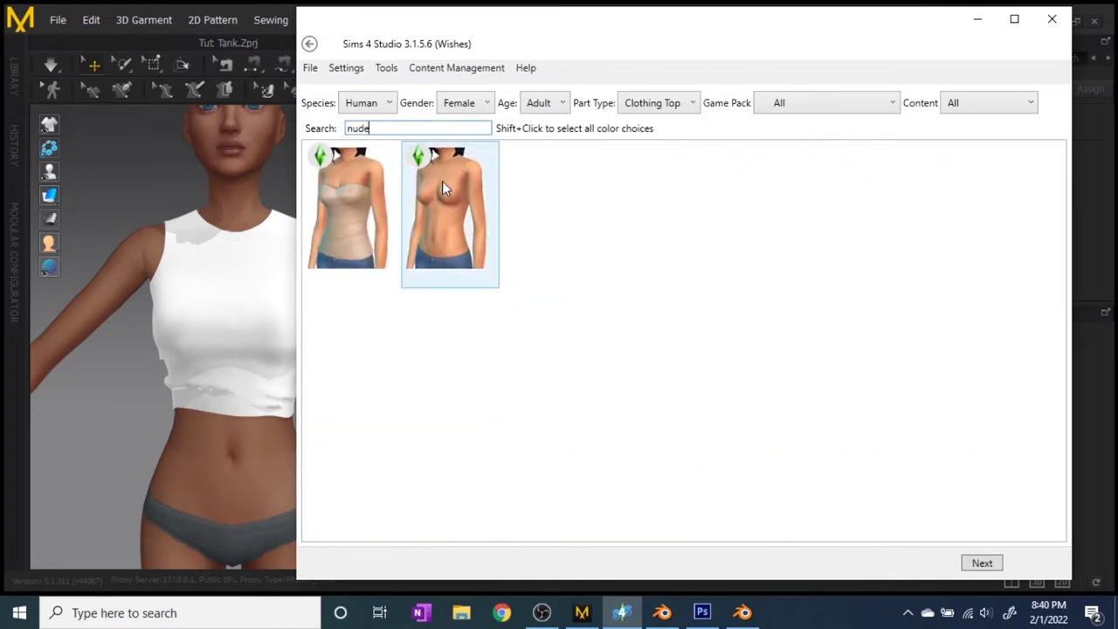
drag(371, 128, 336, 131)
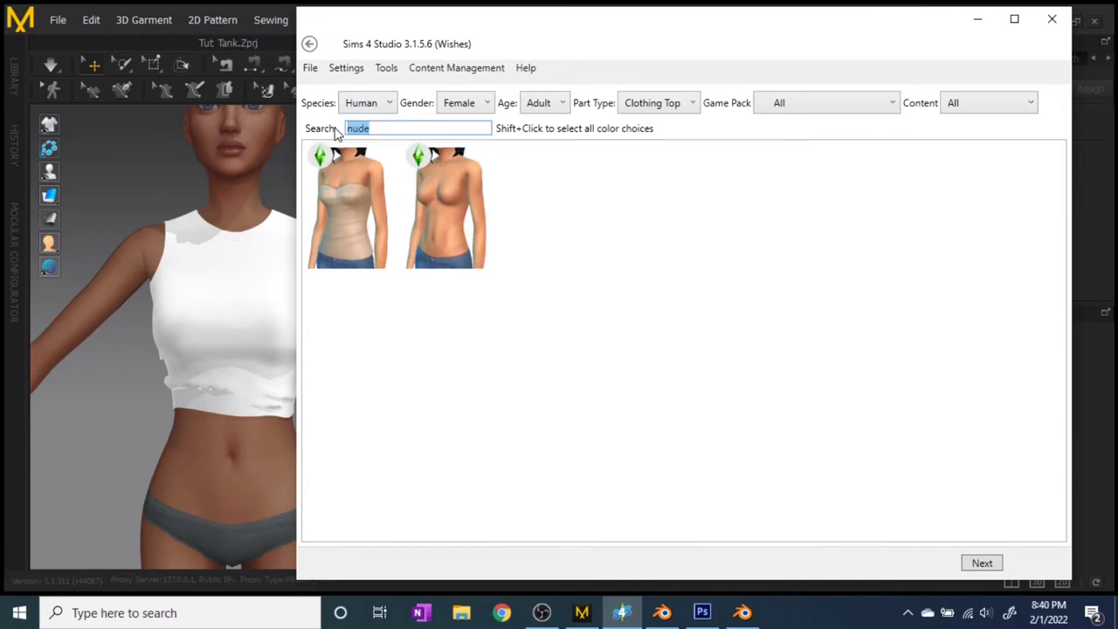
text(salmon)
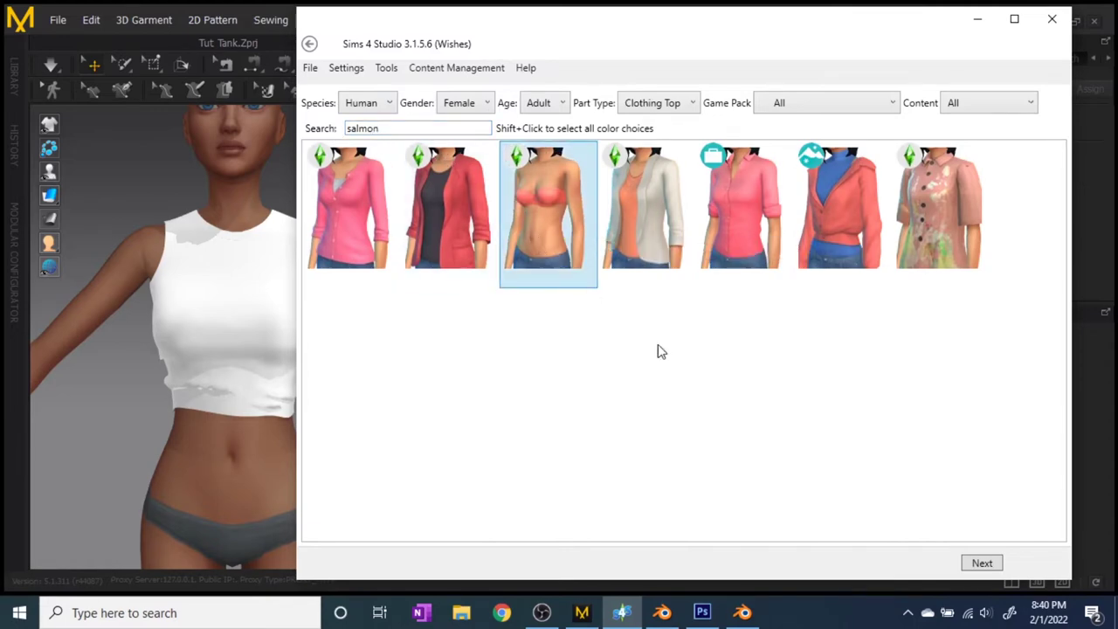
click(982, 564)
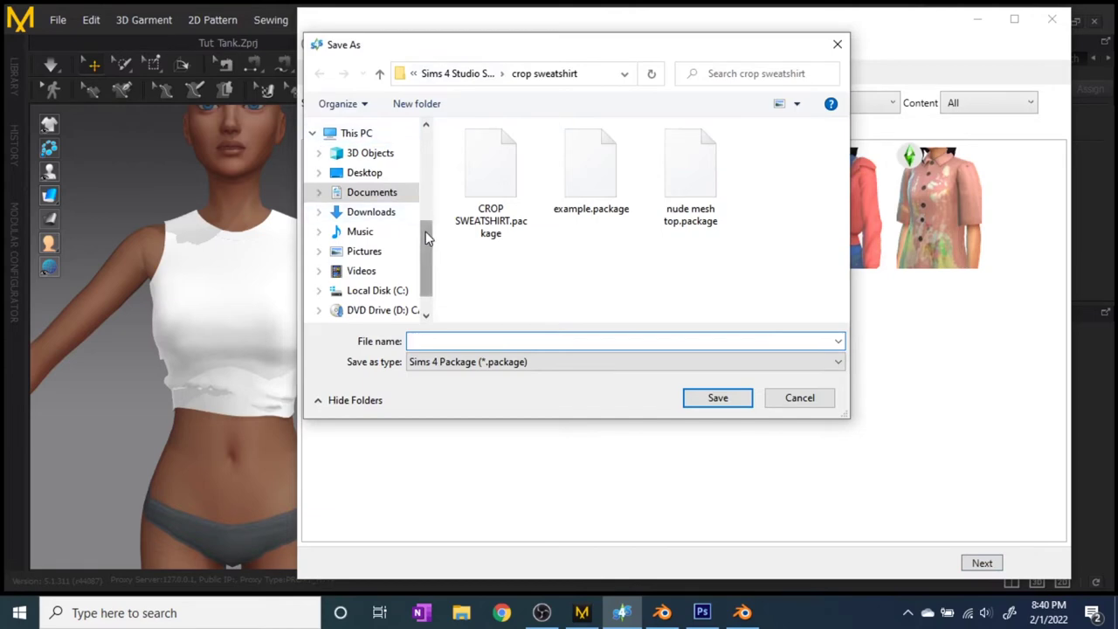
Save the new package as Tutorial Tank.package in the TUTORIAL folder.
scroll(422, 182, up, 3)
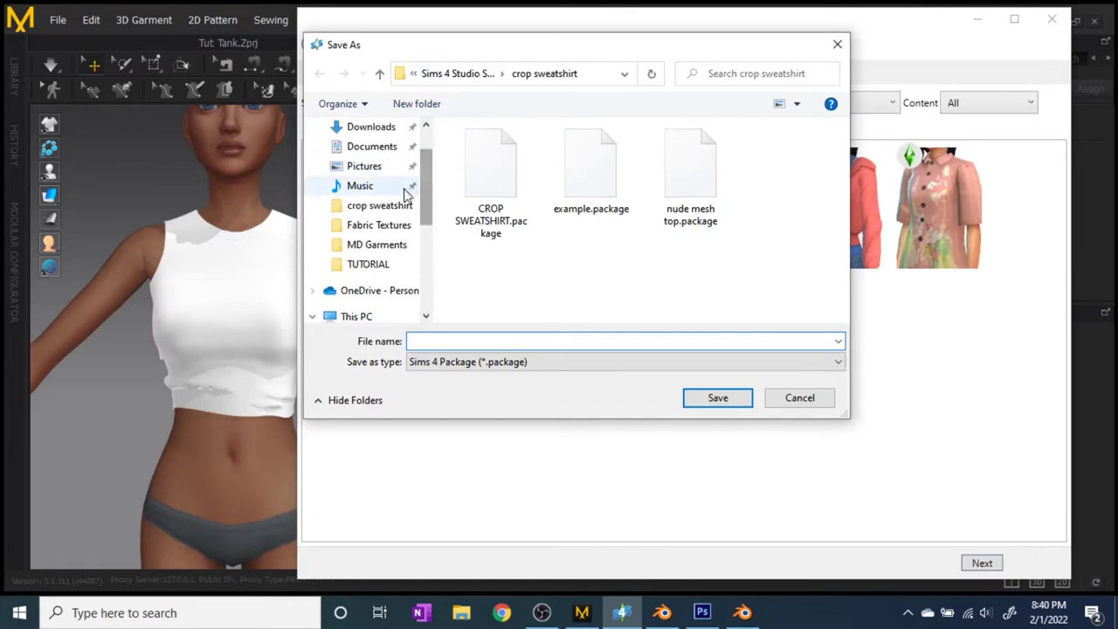
click(368, 264)
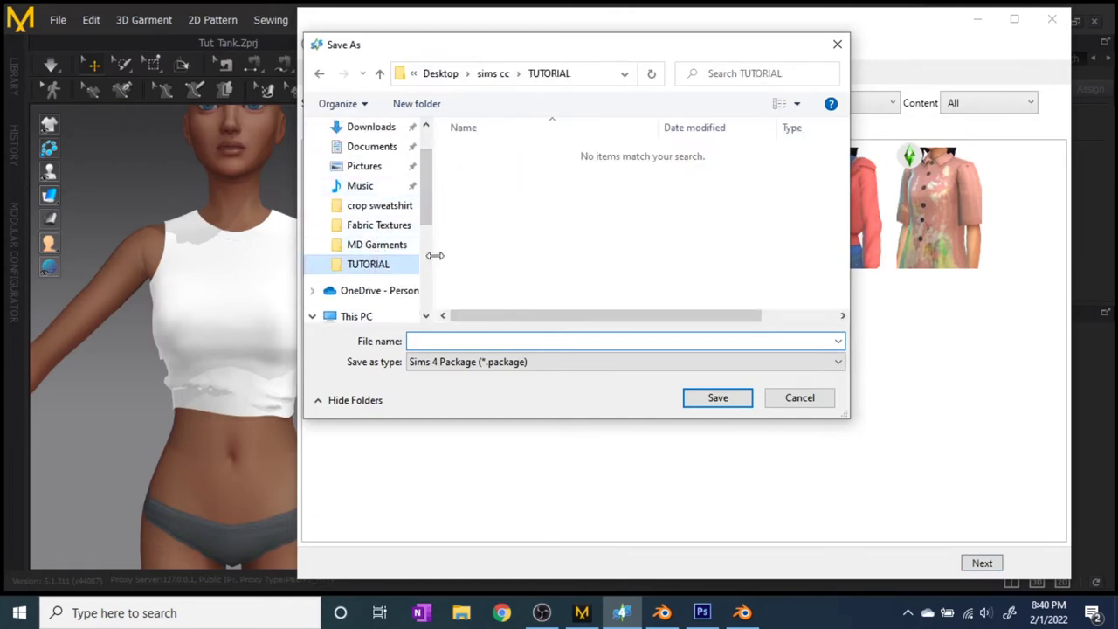
click(501, 342)
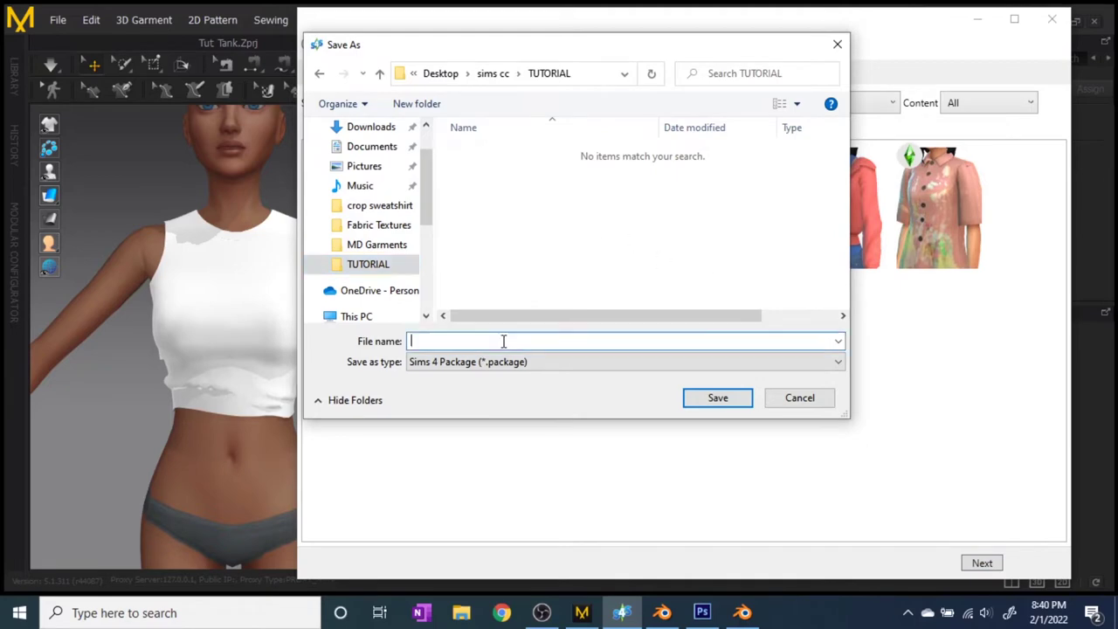
text(Tutorial Tank)
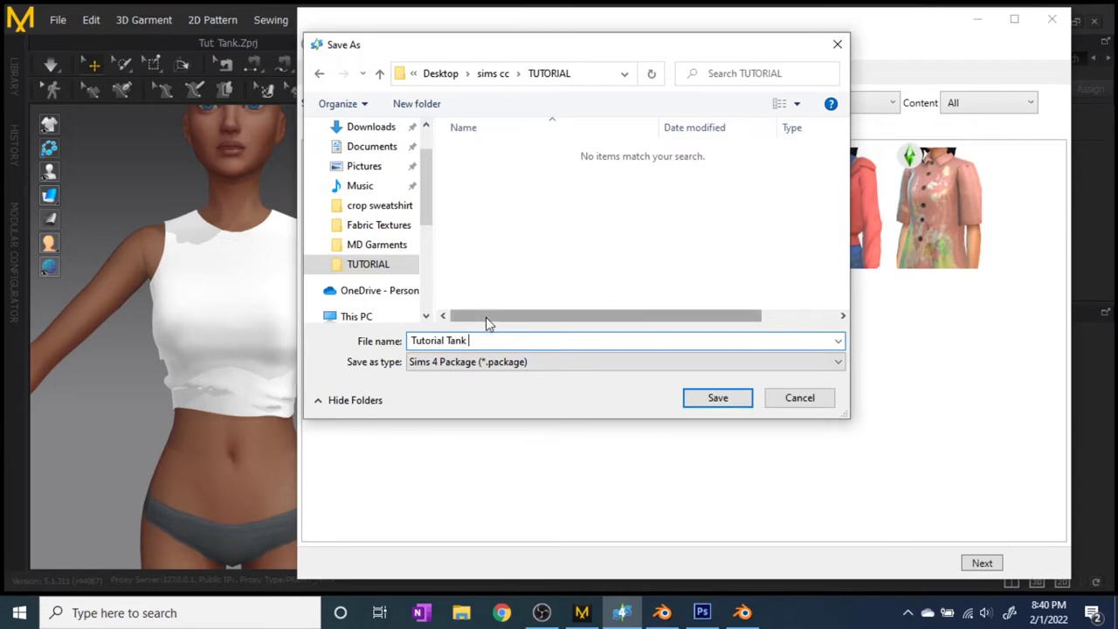
click(704, 407)
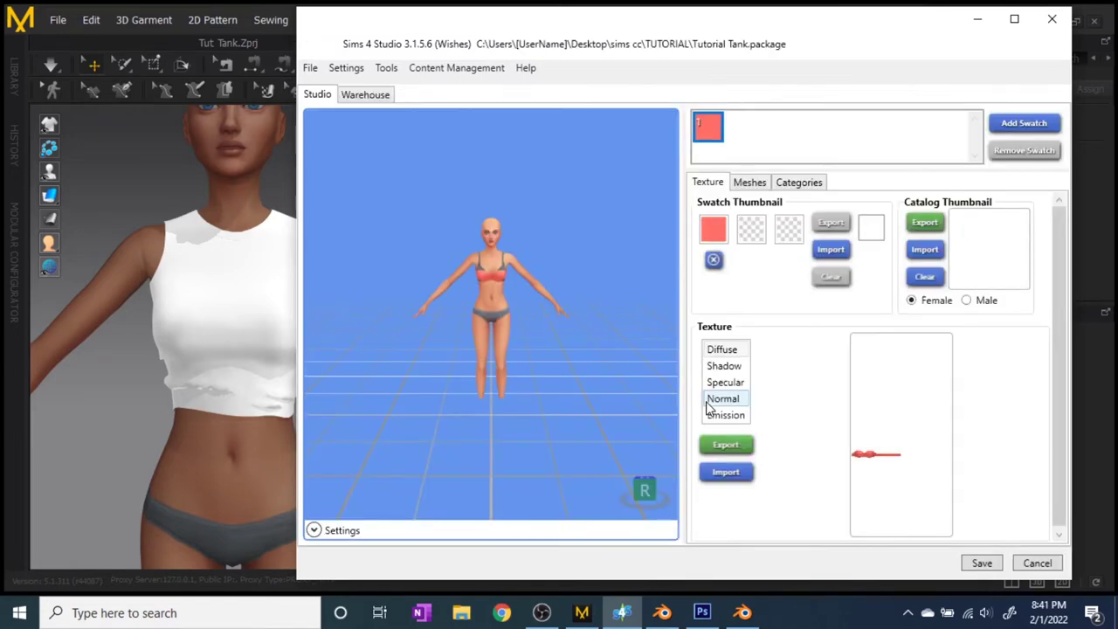
Zoom and orbit the preview, then show the Meshes tab: LOD 0, 1884 vertices, 3172 polygons.
scroll(481, 312, up, 3)
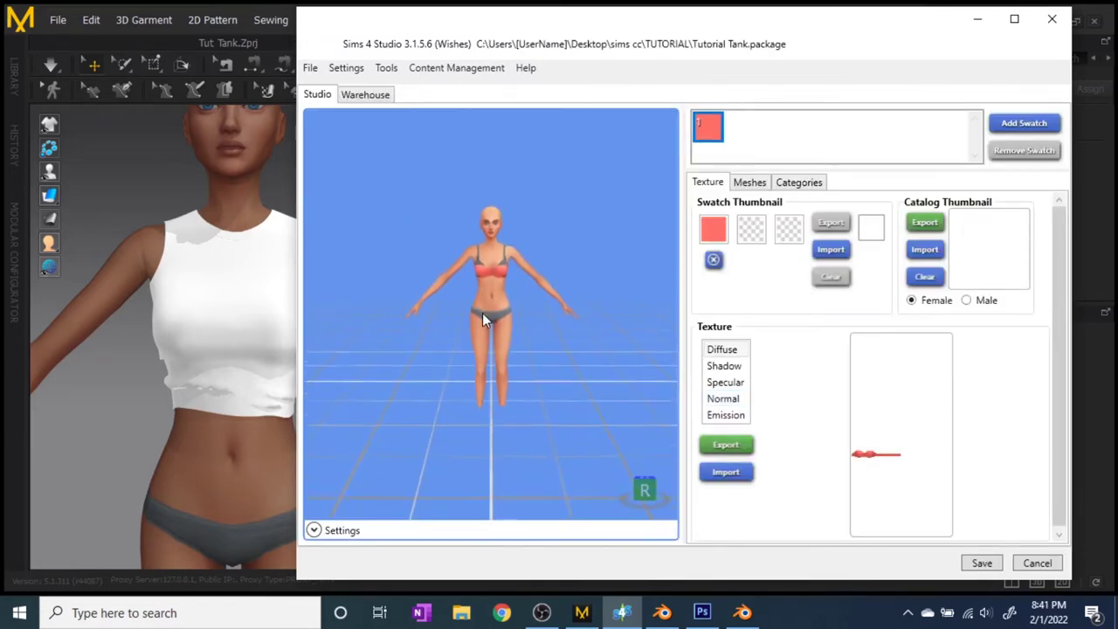
scroll(492, 363, up, 3)
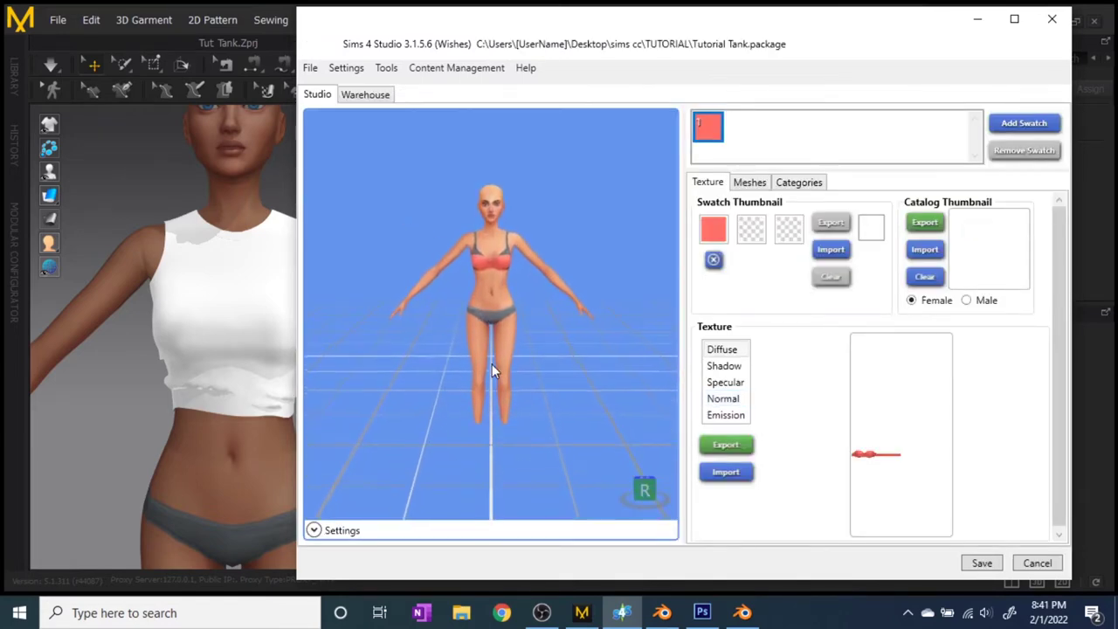
drag(543, 317, 547, 270)
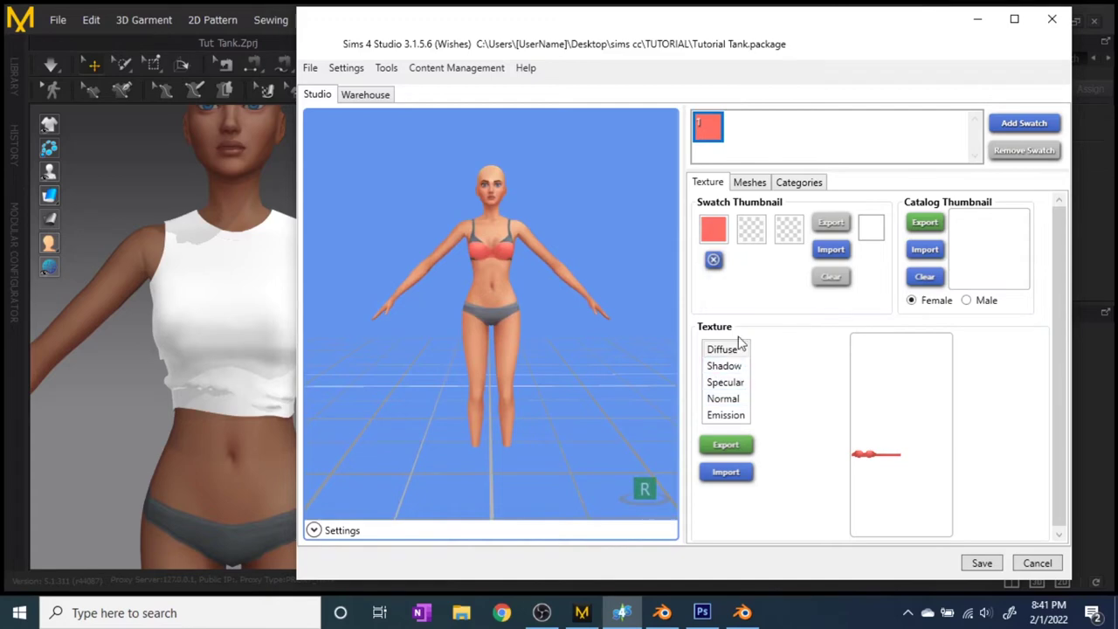
click(748, 183)
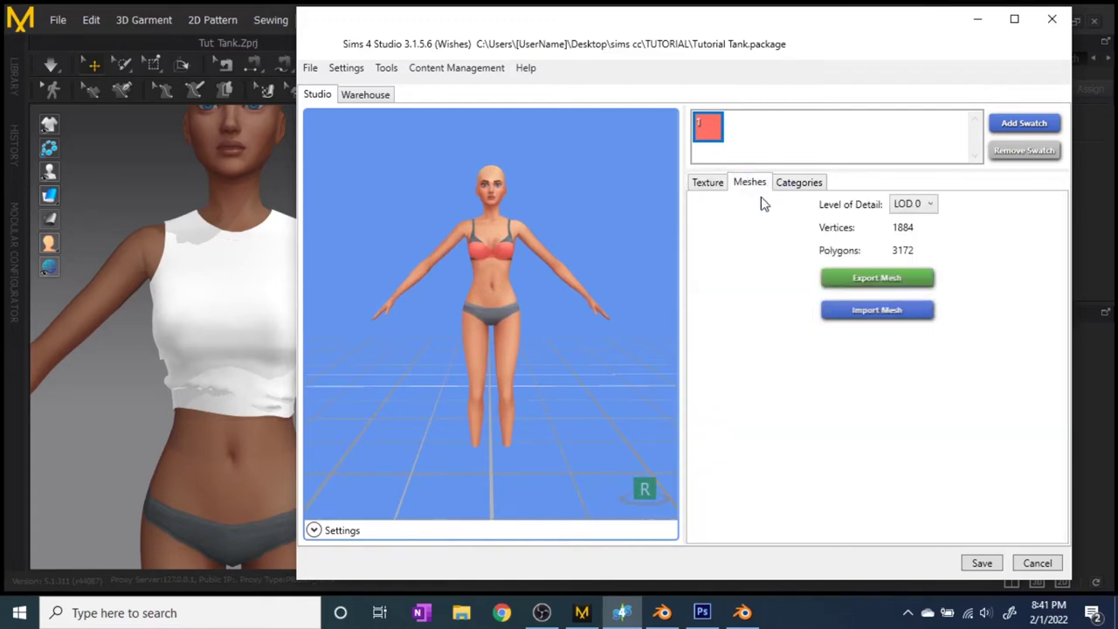
Start a .blend export of the mesh and create a new MESHES folder inside TUTORIAL.
click(877, 280)
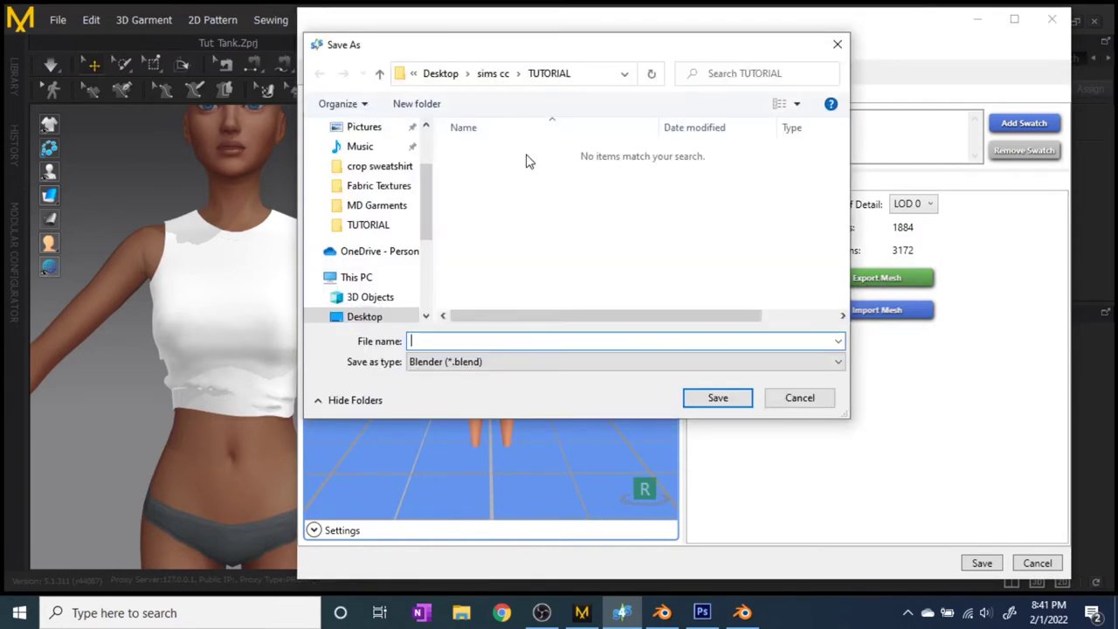
click(416, 104)
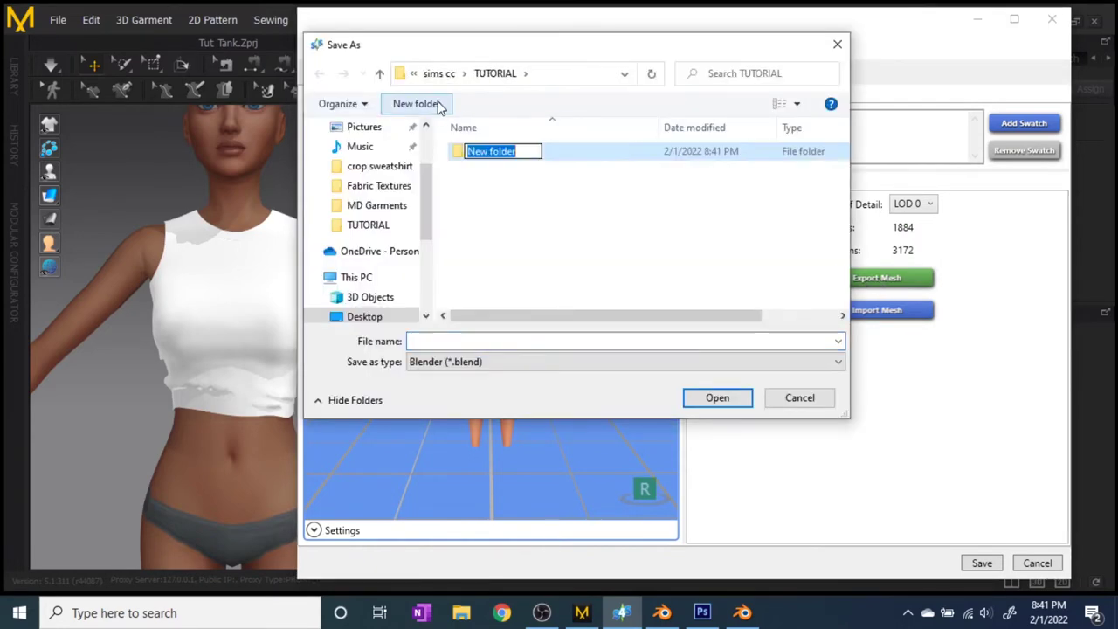
text(MEShES)
key(BackSpace)
key(BackSpace)
key(BackSpace)
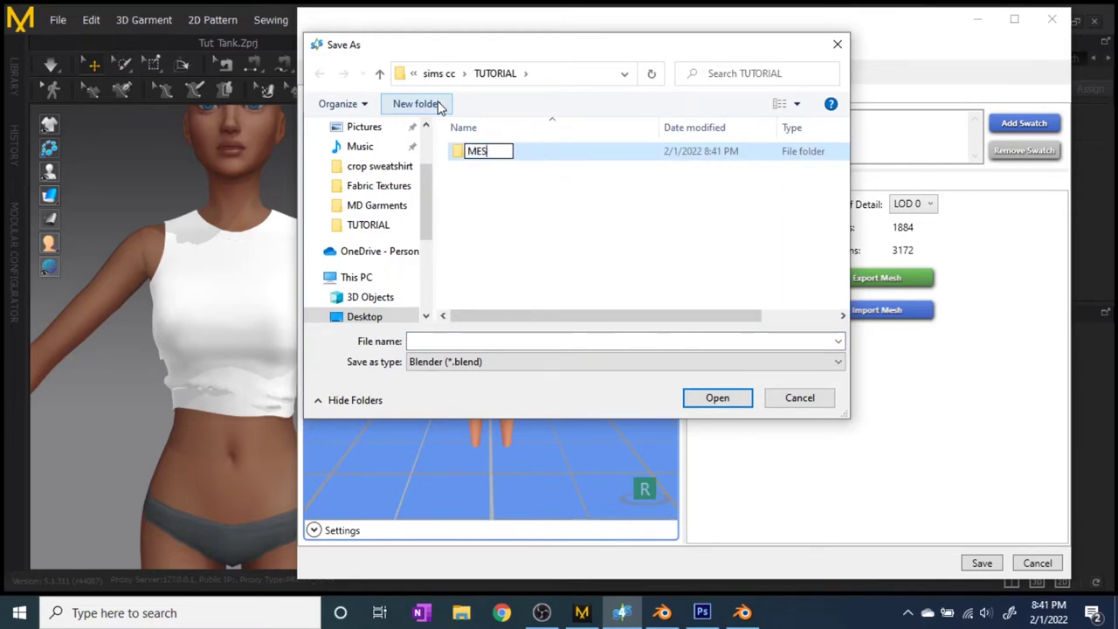
text(HES)
key(Return)
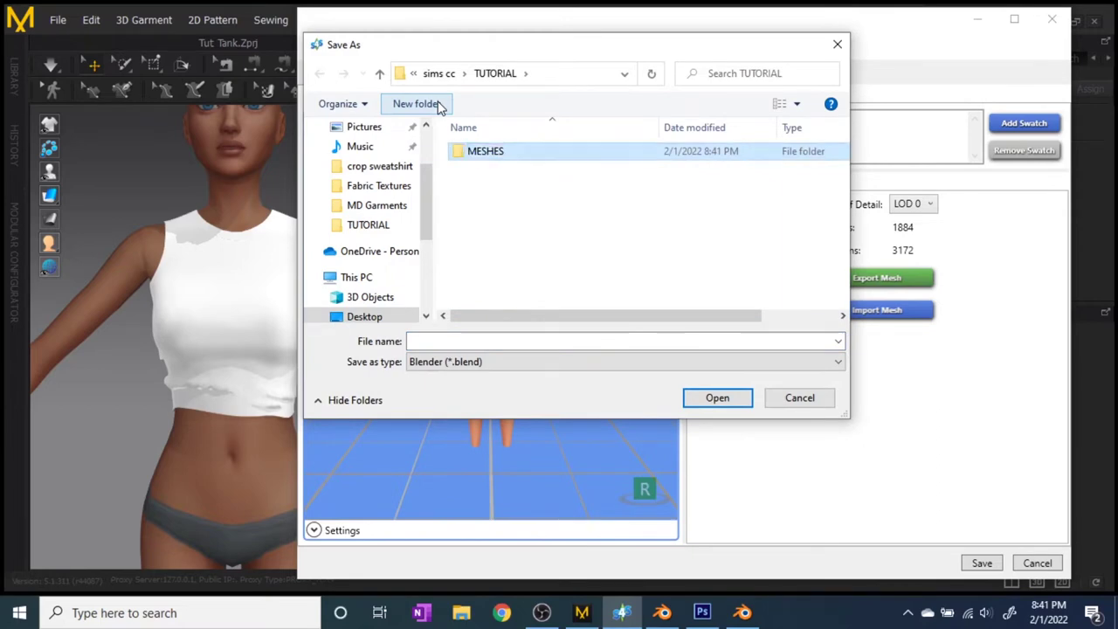
key(Return)
Export the mesh into MESHES as NUDE MESH.blend and again as EXAMPLE MESH.blend.
click(503, 340)
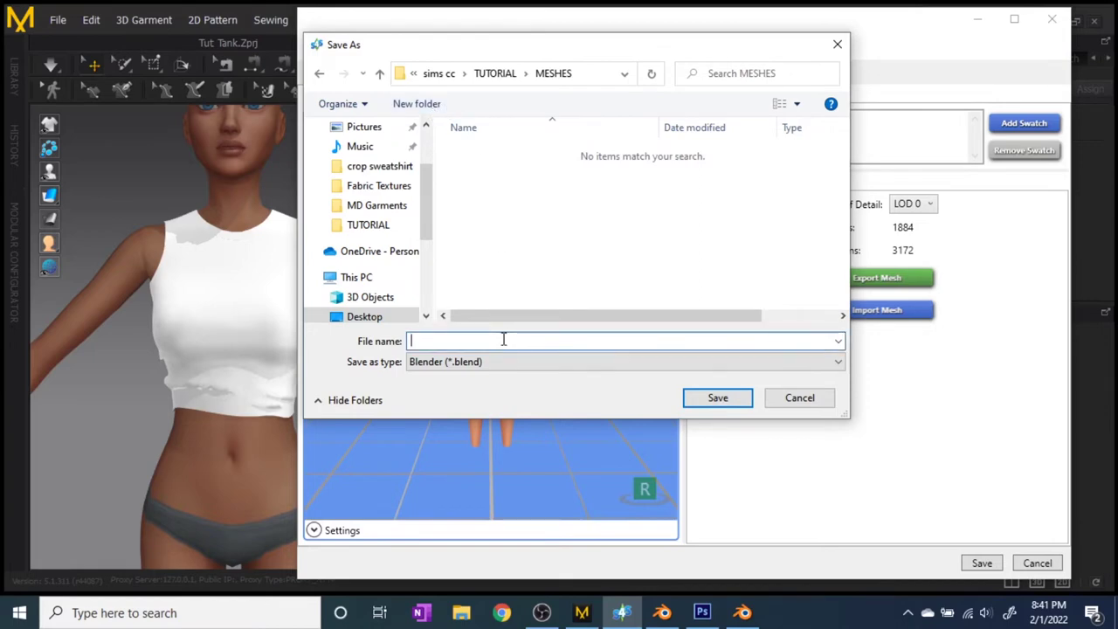
text(NUDE MESH)
click(718, 398)
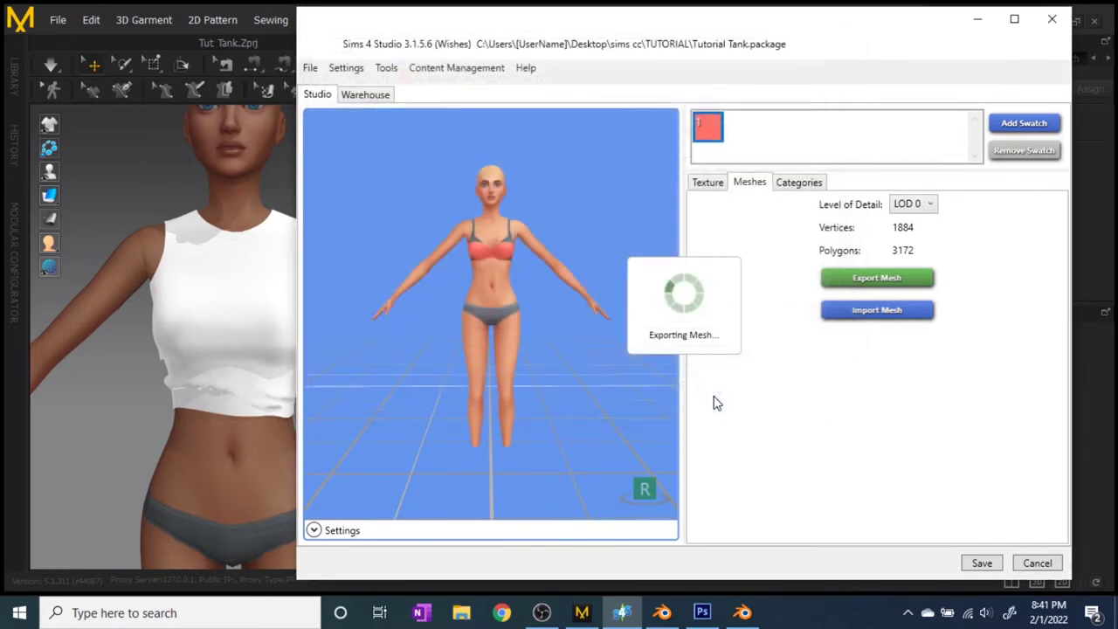
click(873, 283)
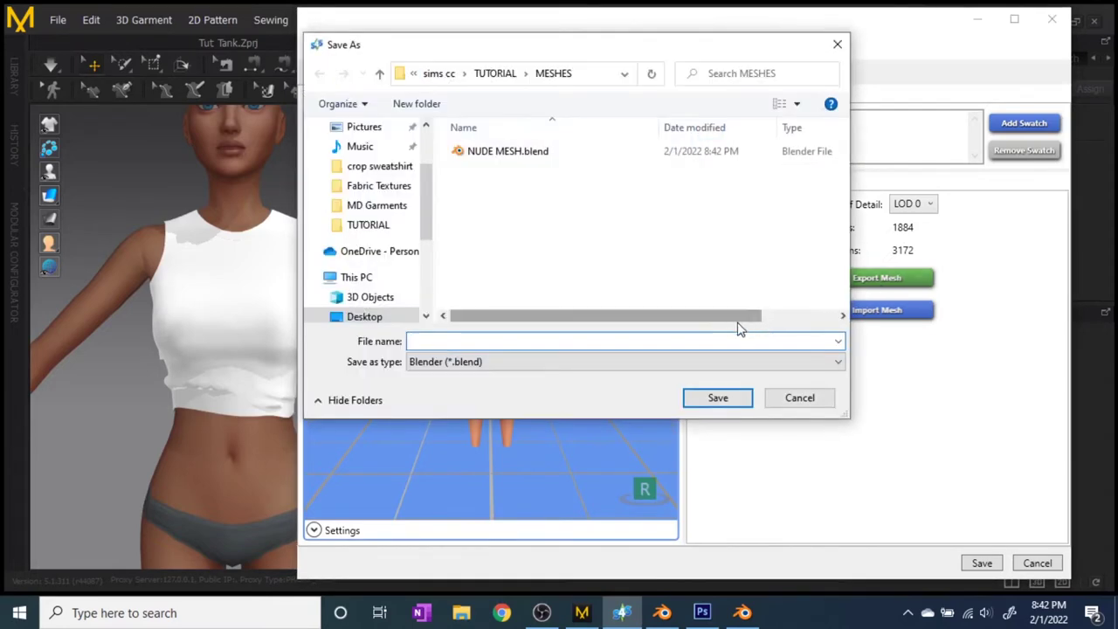
text(EXAMPLE MESH)
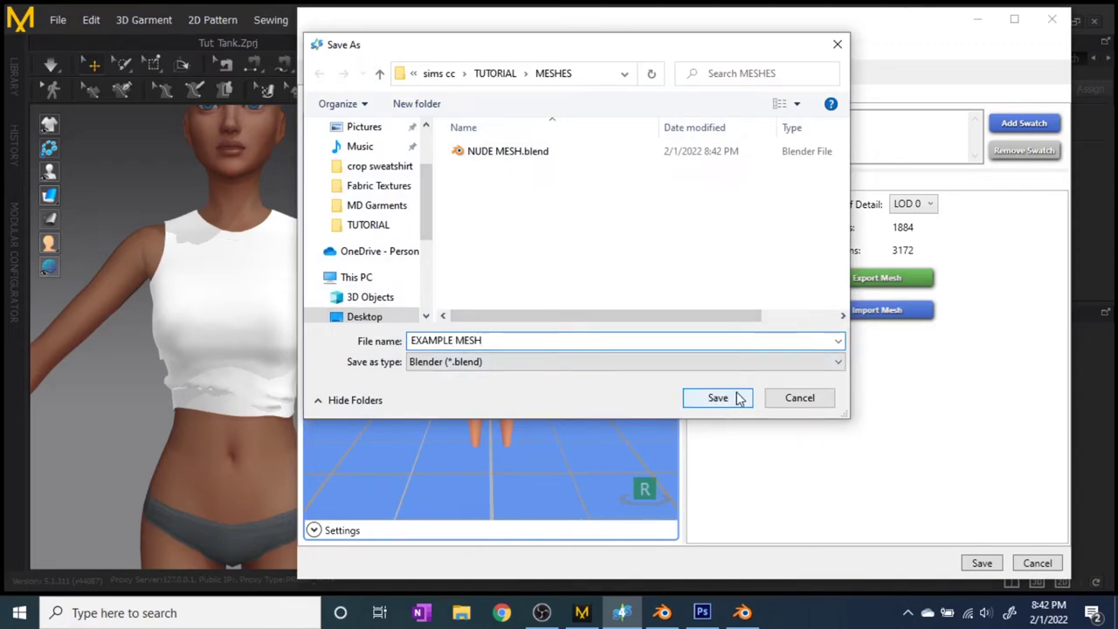
click(733, 399)
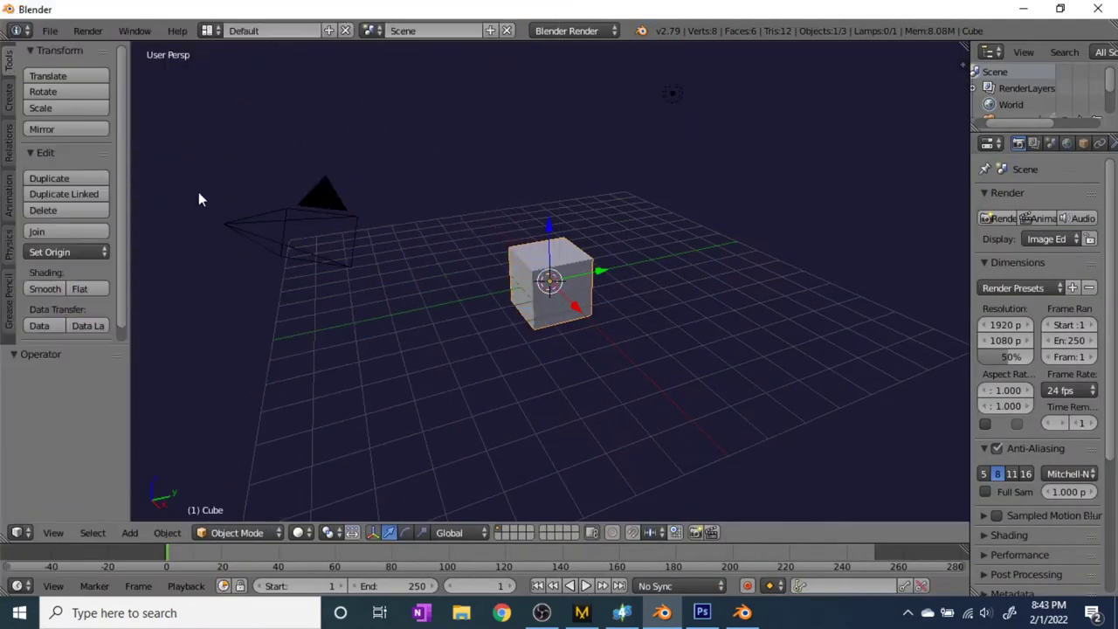
Open NUDE MESH.blend from the TUTORIAL > MESHES folder.
click(50, 31)
click(121, 65)
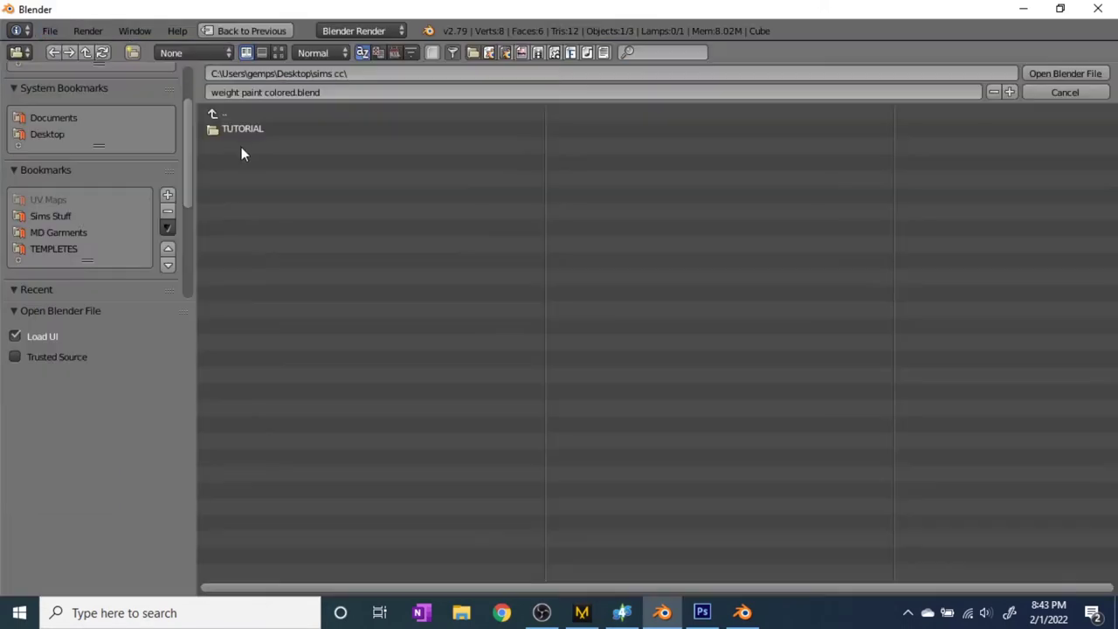
click(244, 127)
click(241, 127)
click(269, 145)
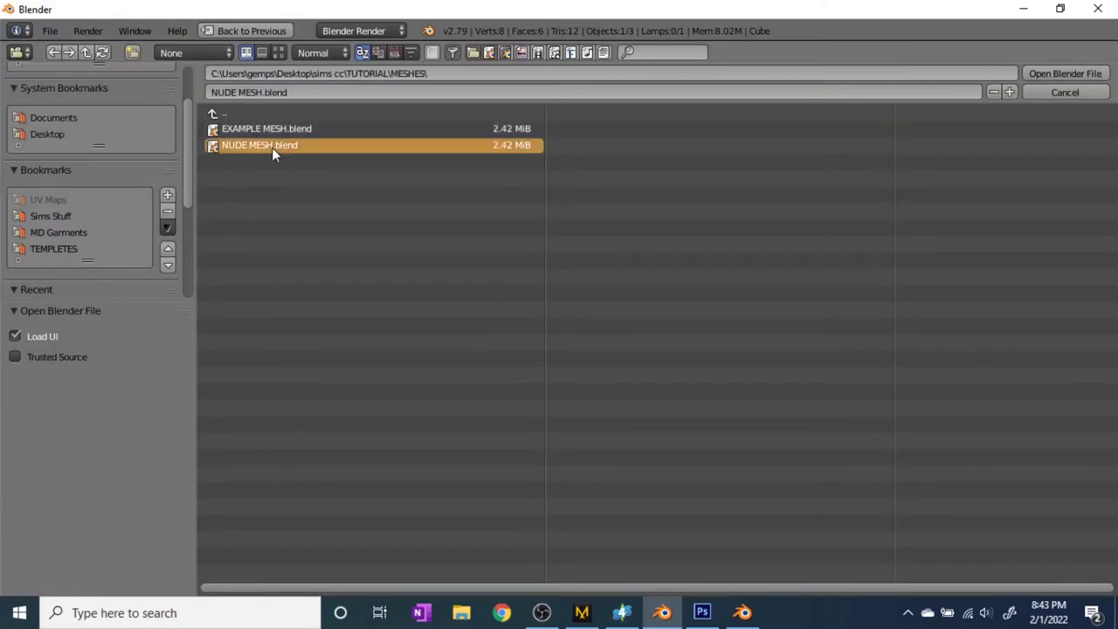
click(1037, 73)
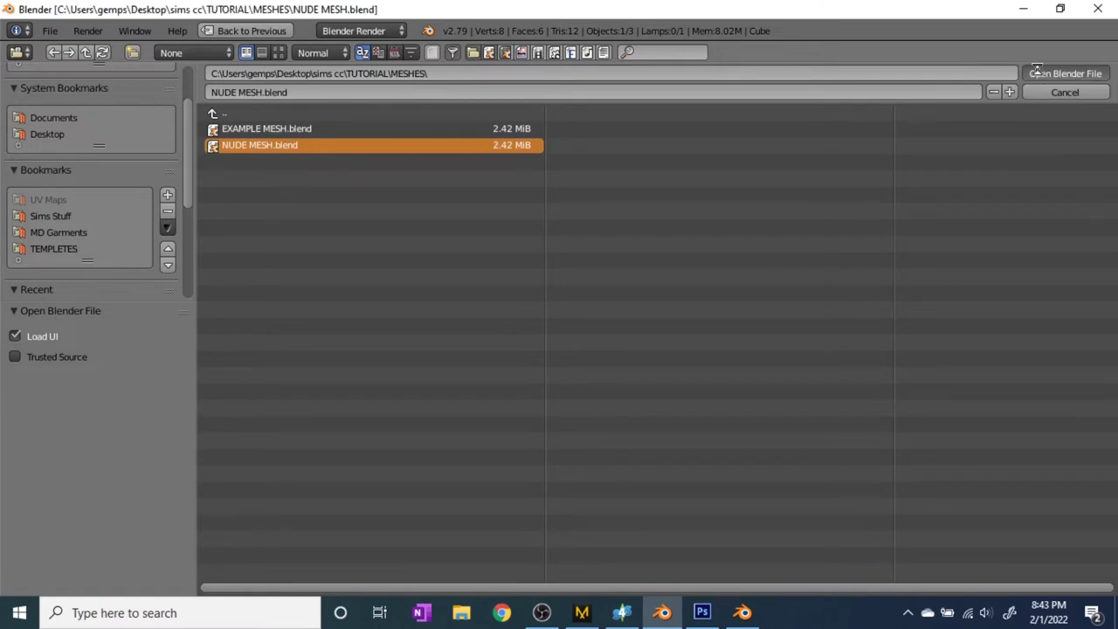
Orbit around the character, hide the side panel and resize the editor areas for a wider 3D view.
scroll(587, 347, up, 3)
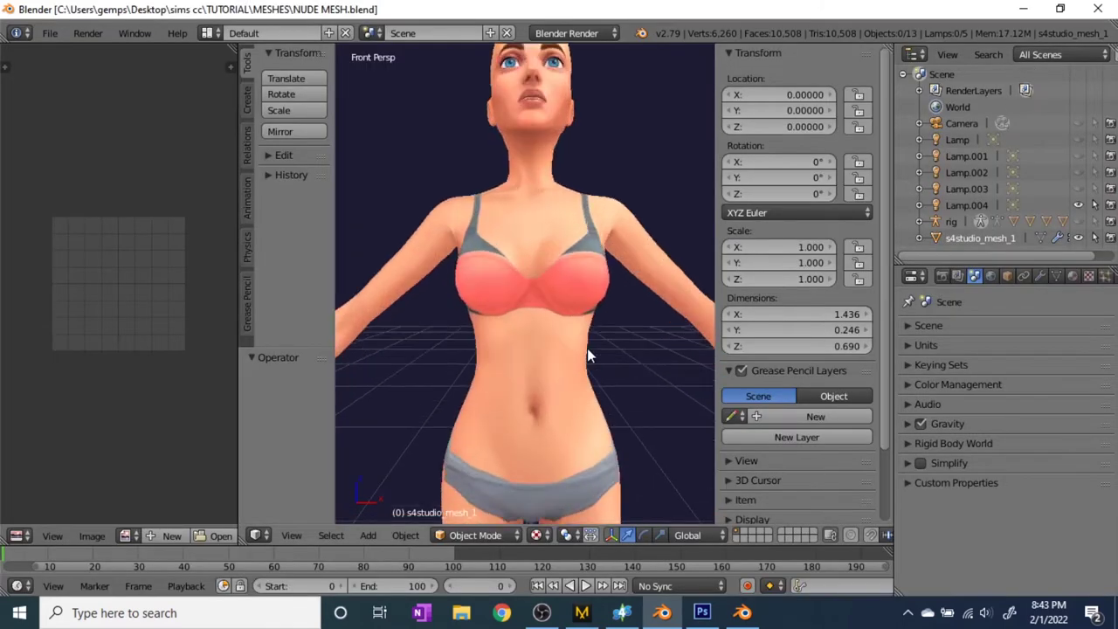
scroll(589, 337, down, 1)
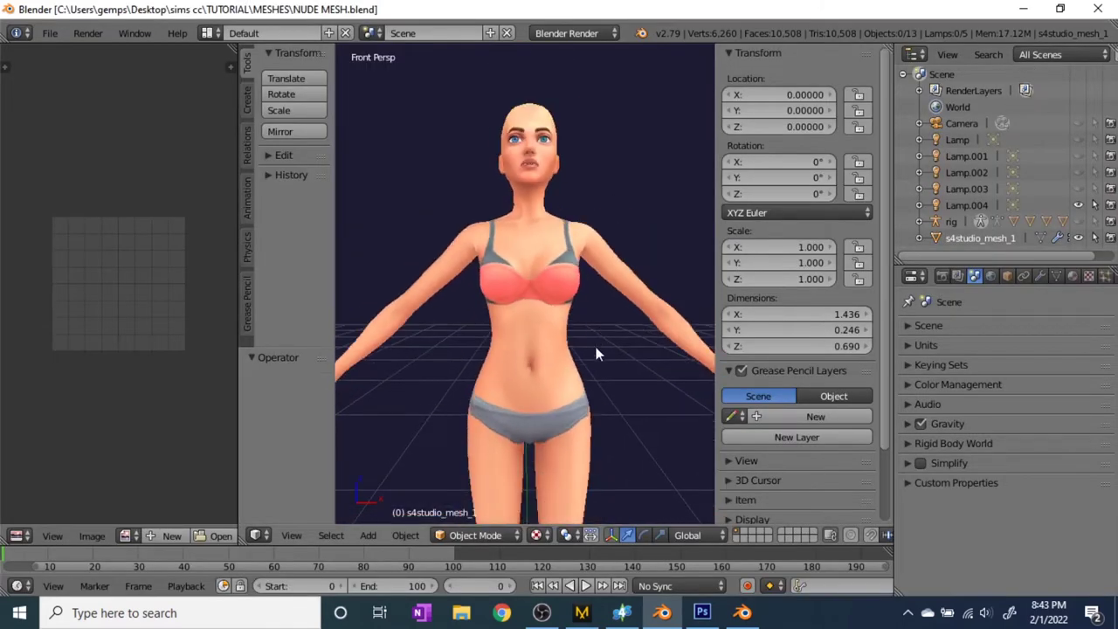
middle_drag(588, 368, 585, 378)
middle_drag(512, 379, 528, 398)
key(n)
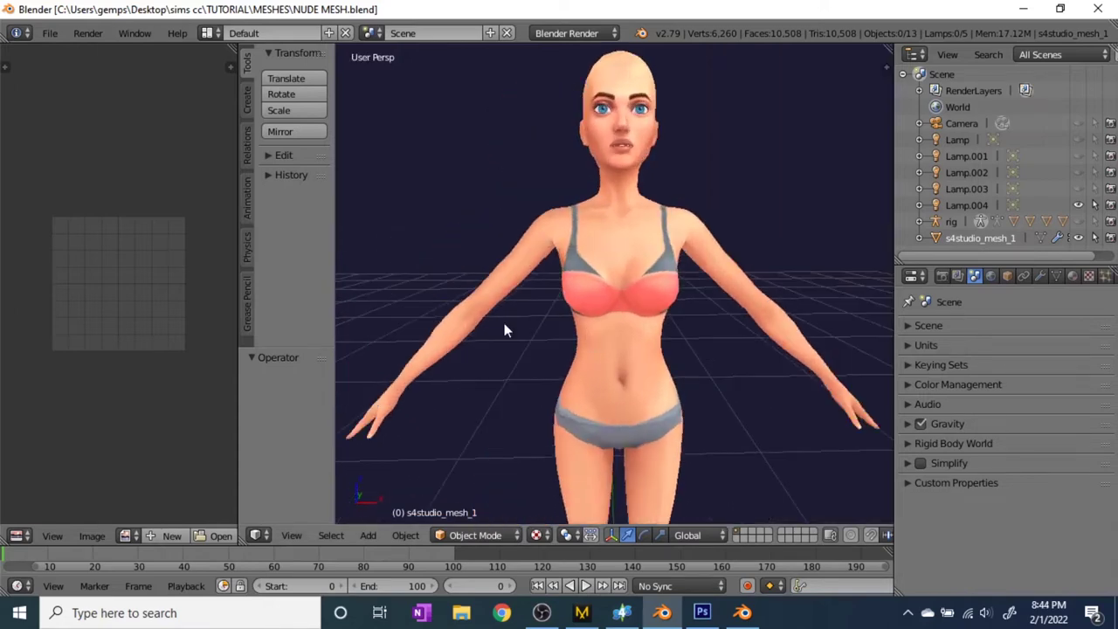
drag(237, 444, 397, 444)
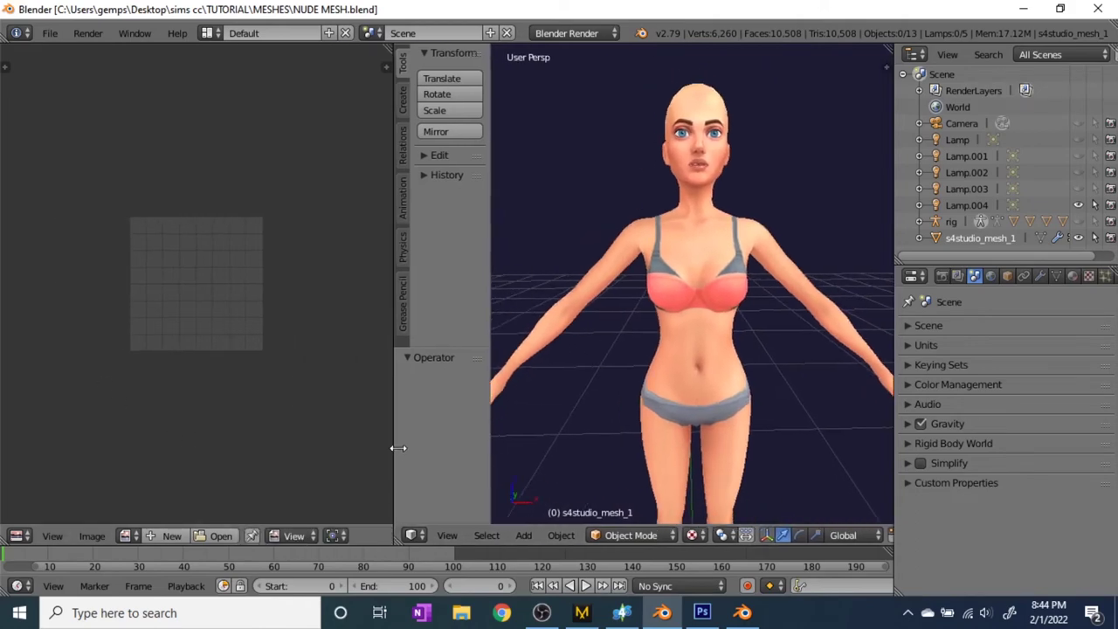
drag(495, 370, 365, 397)
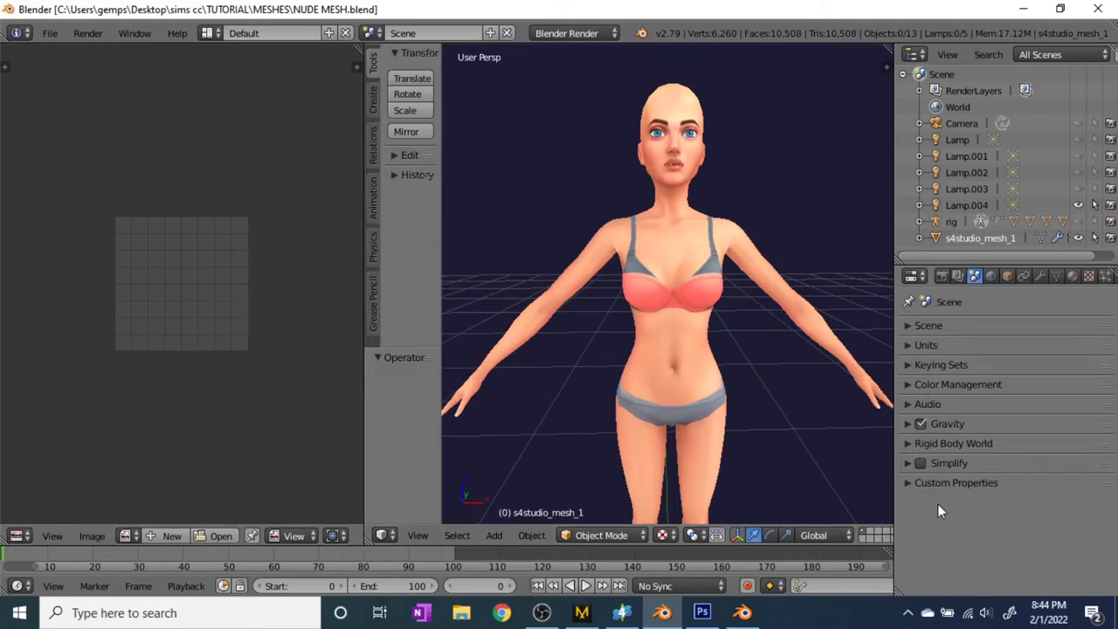
drag(896, 515, 909, 515)
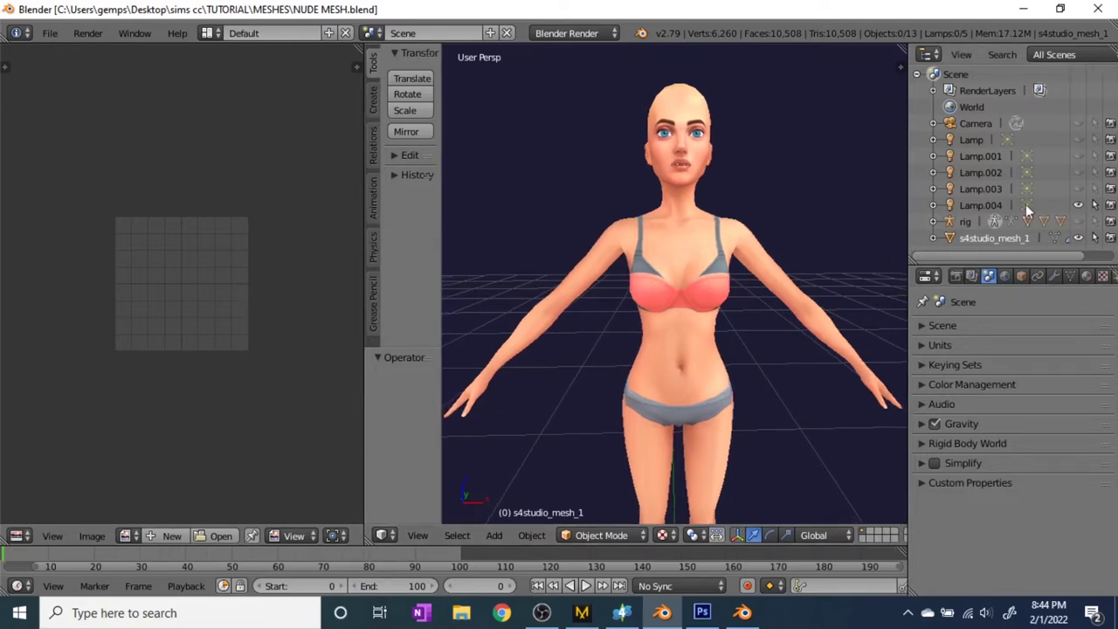
Rename the s4studio_mesh_1 object to NUDE MESH.
double_click(970, 239)
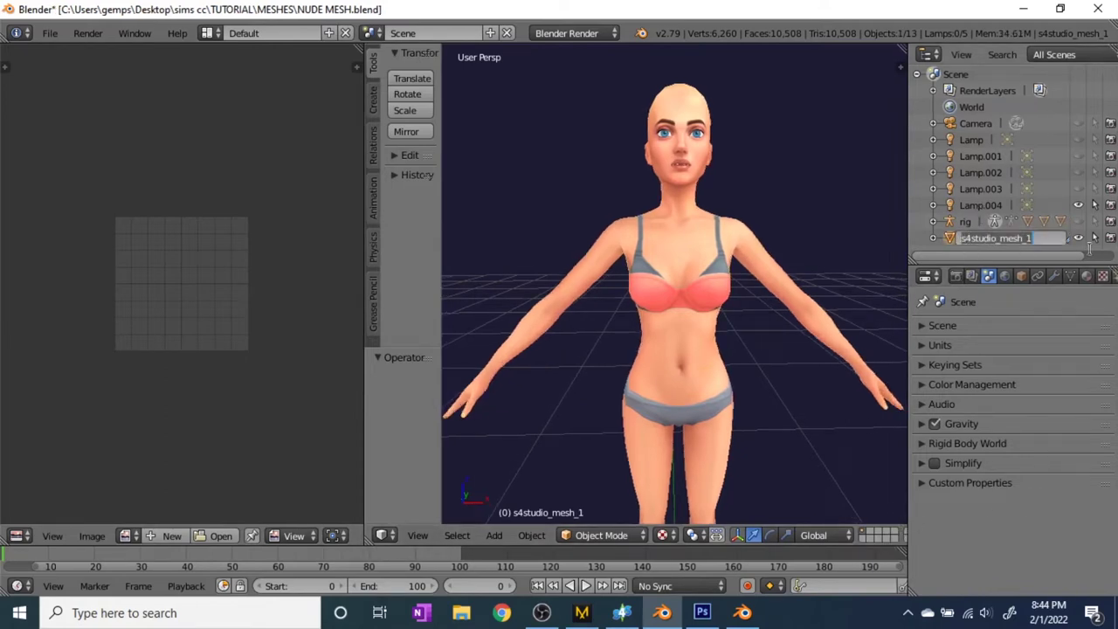
text(NUDE)
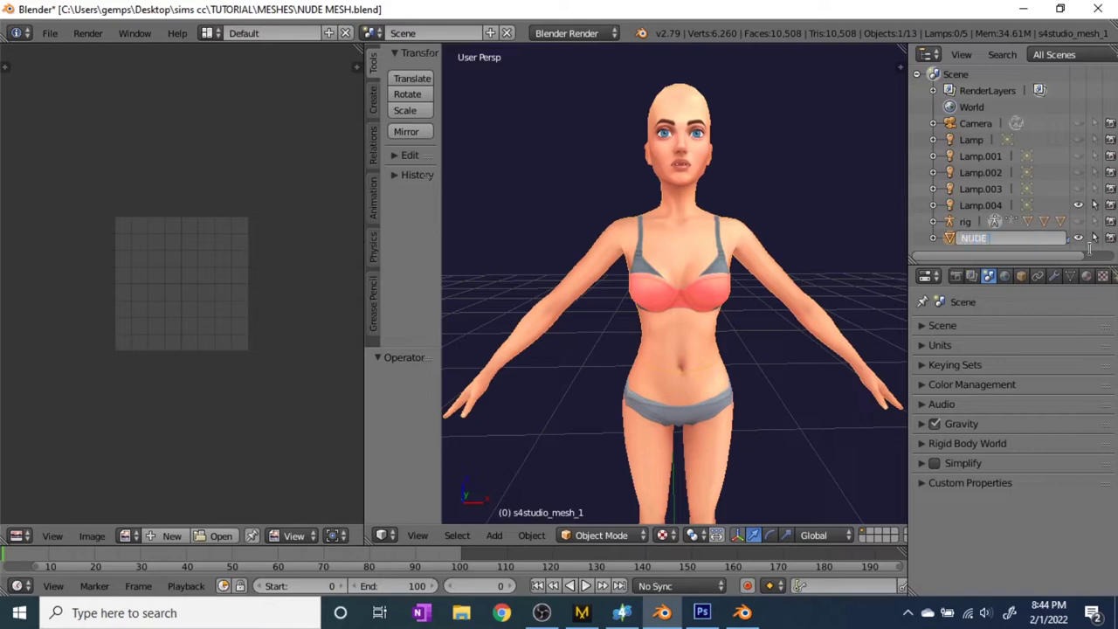
text( MESH)
click(922, 250)
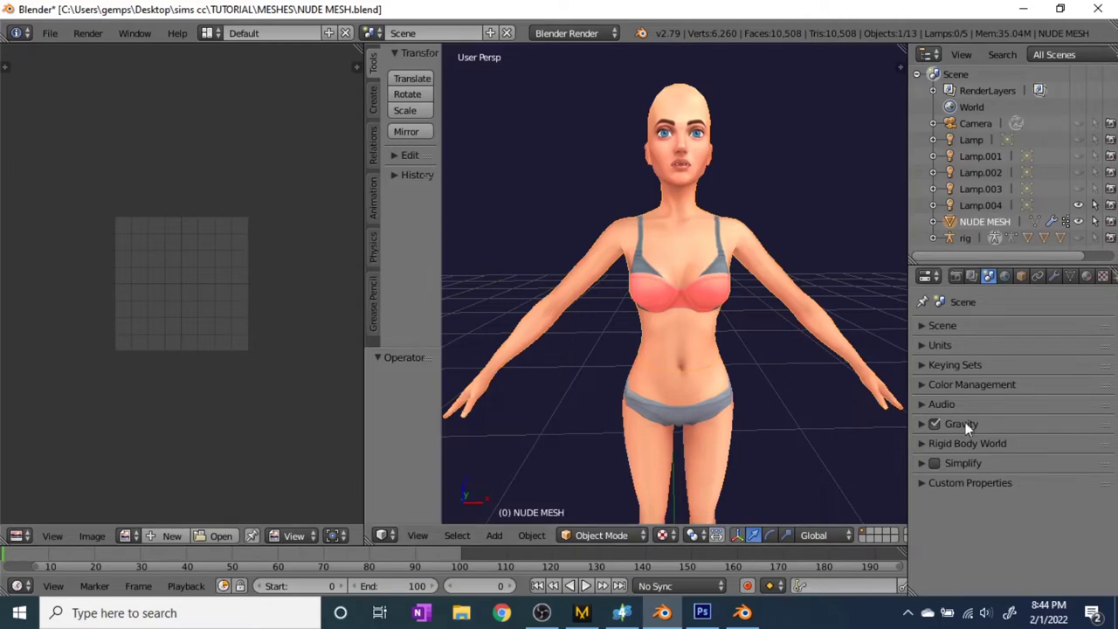
Remove the DiffuseMap.001 texture from the body so the bra turns grey.
click(1087, 276)
drag(909, 312, 877, 312)
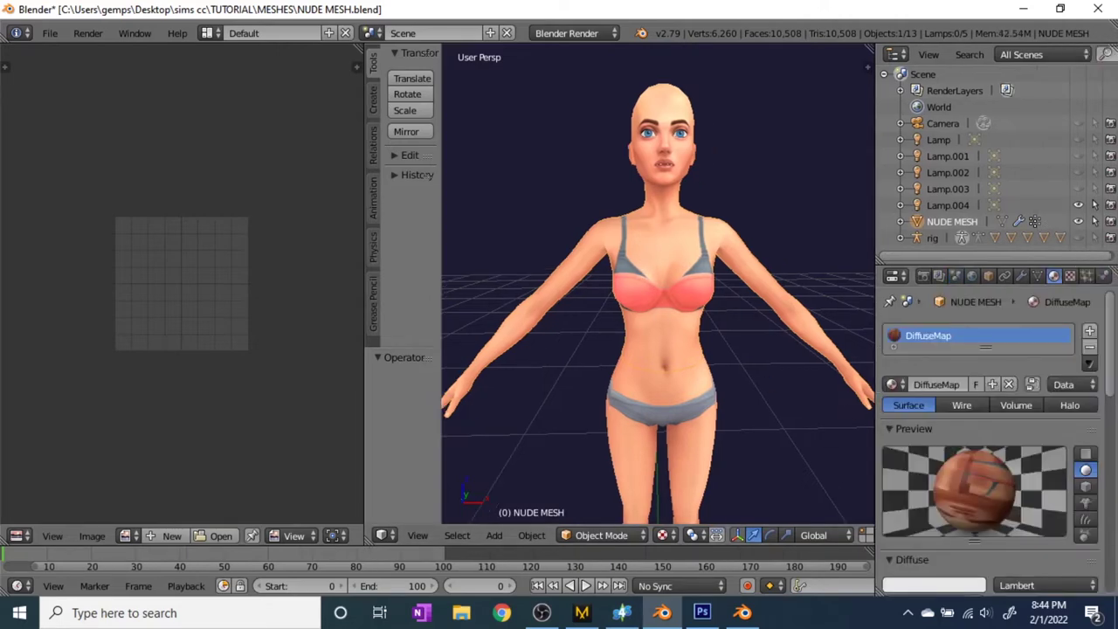
click(1069, 276)
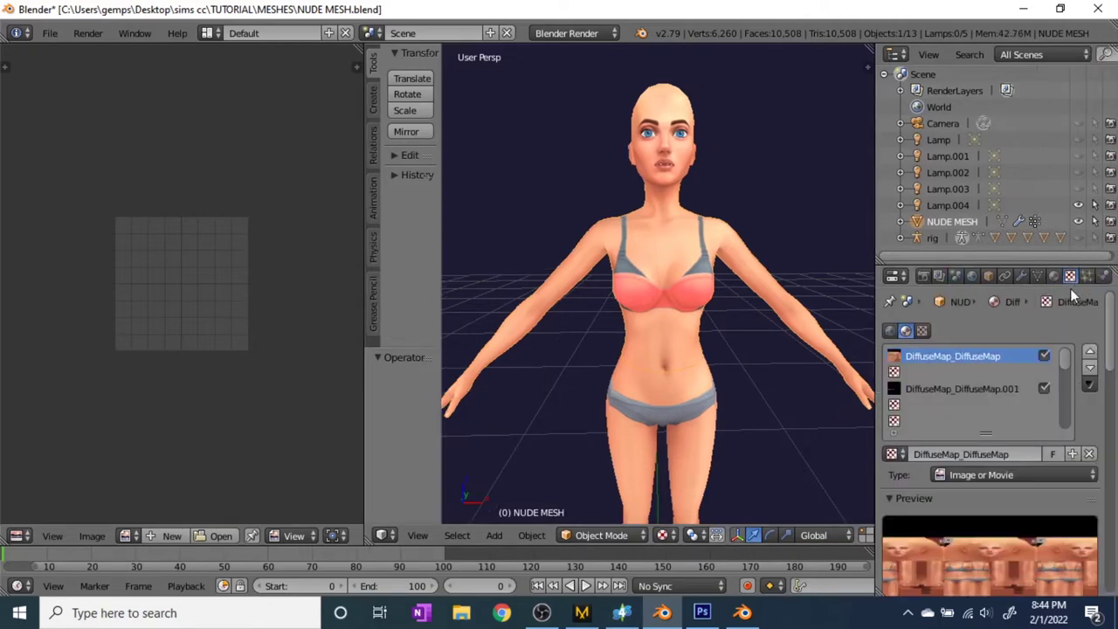
click(1011, 393)
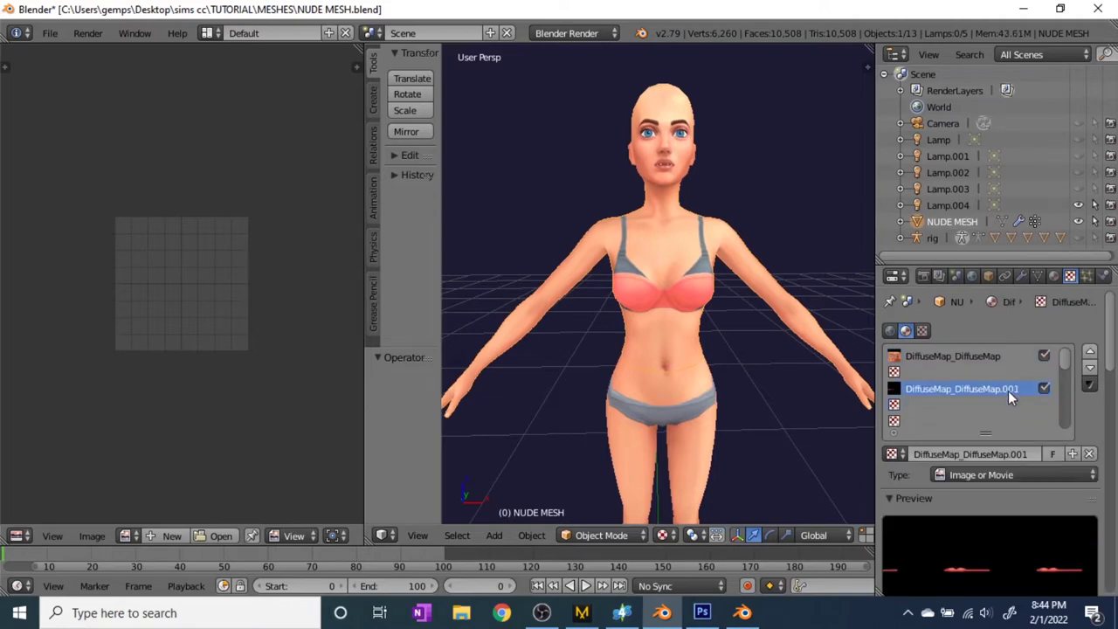
click(1089, 453)
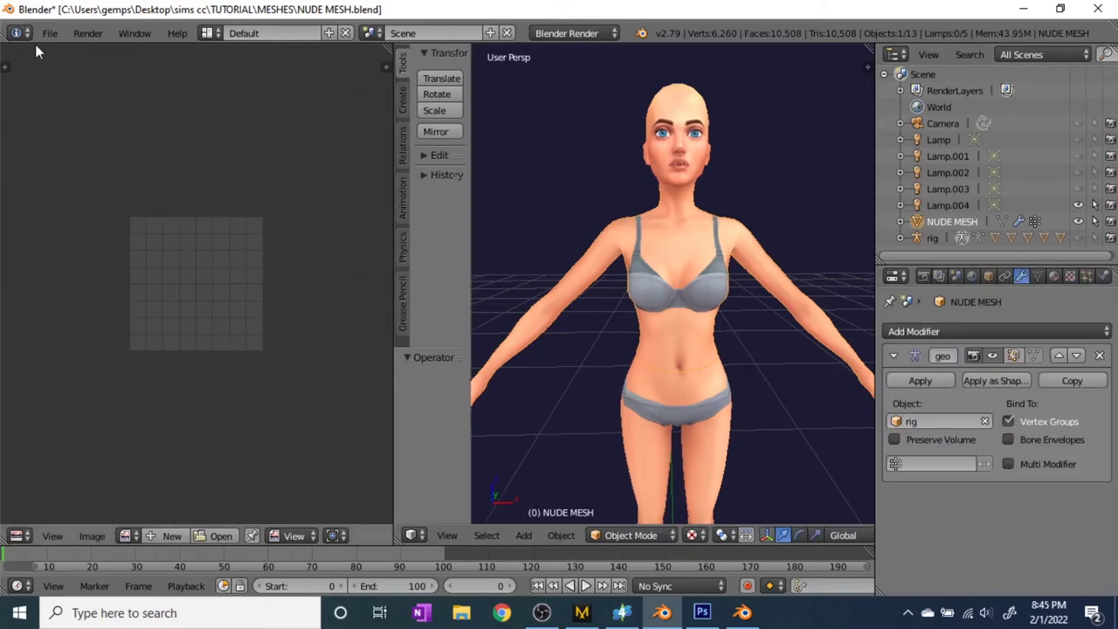
click(45, 33)
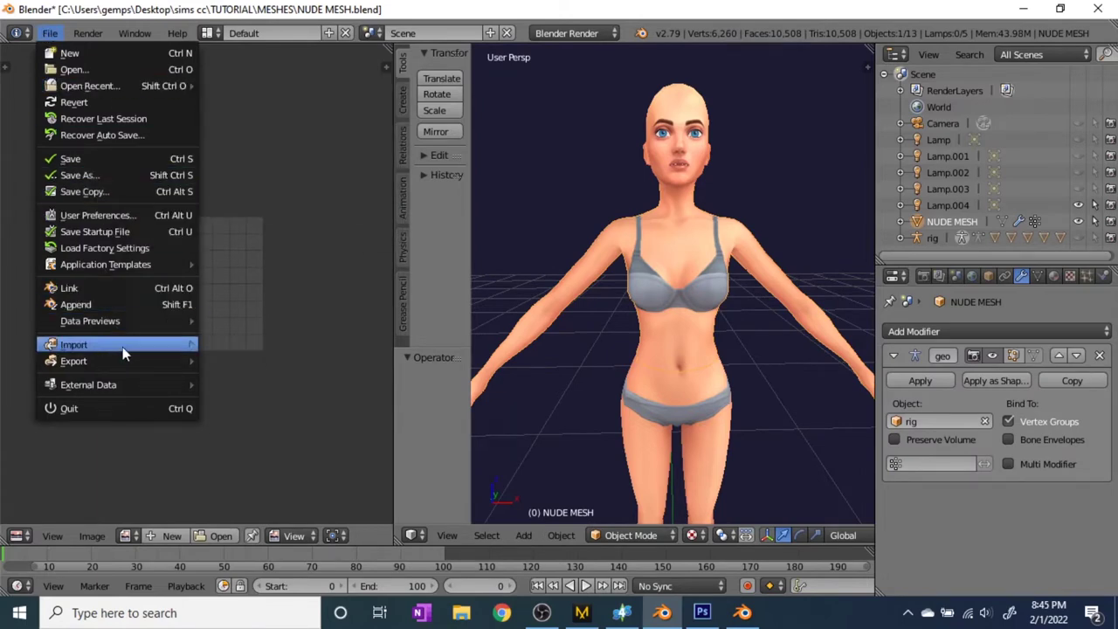
Import Tutorial Tank.obj from the TUTORIAL folder as a Wavefront OBJ.
mouse_move(122, 347)
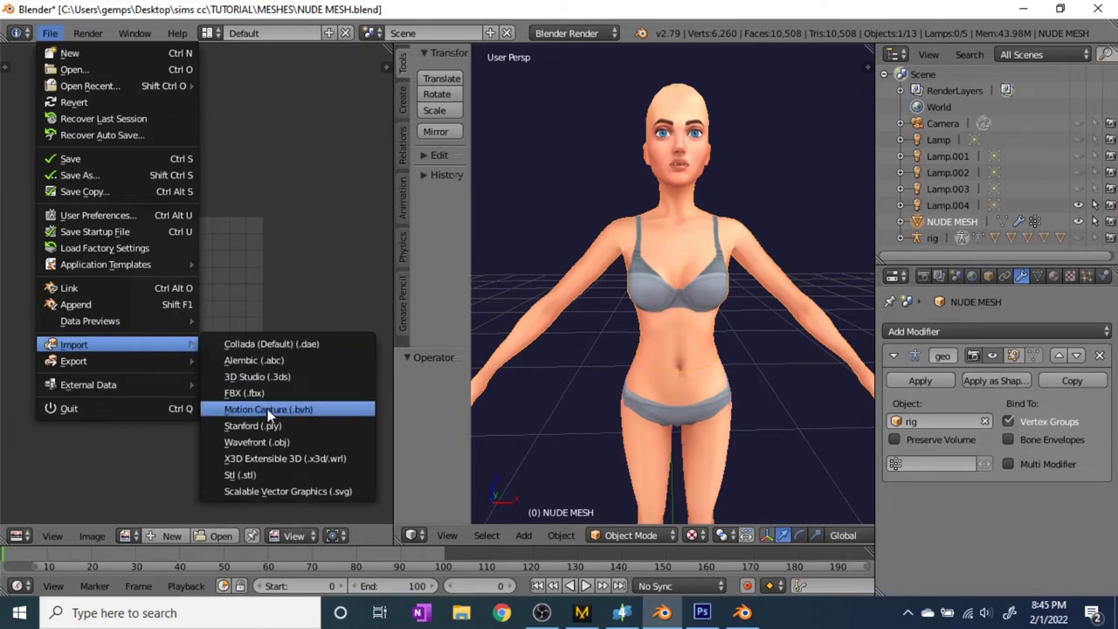
click(303, 444)
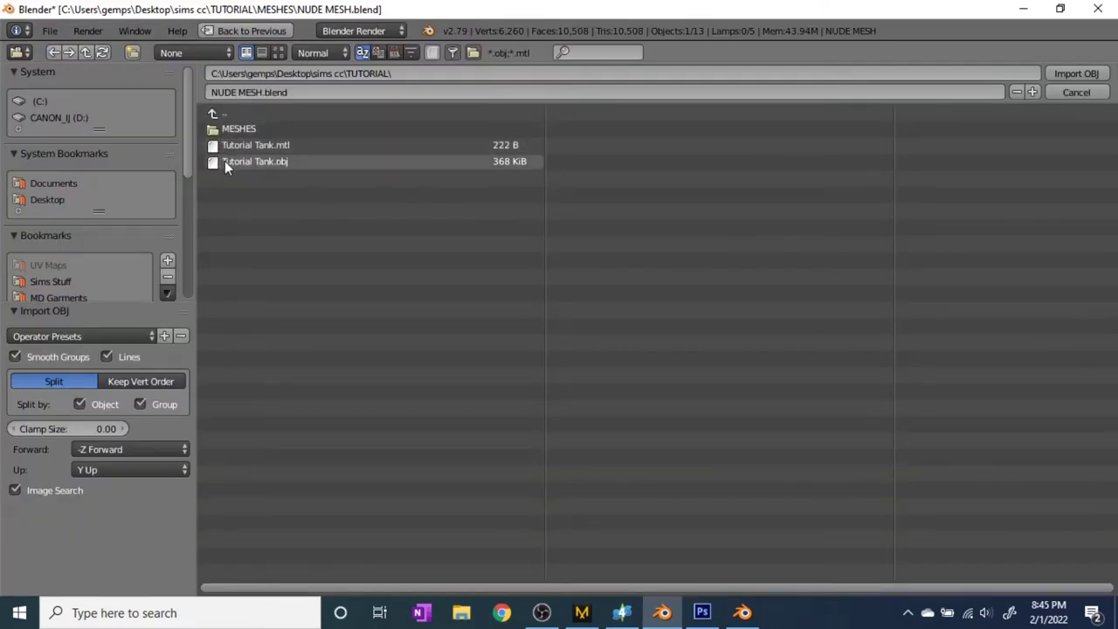
double_click(224, 161)
mouse_move(609, 374)
middle_down()
mouse_move(505, 315)
mouse_move(687, 328)
mouse_move(601, 314)
mouse_move(600, 367)
middle_up()
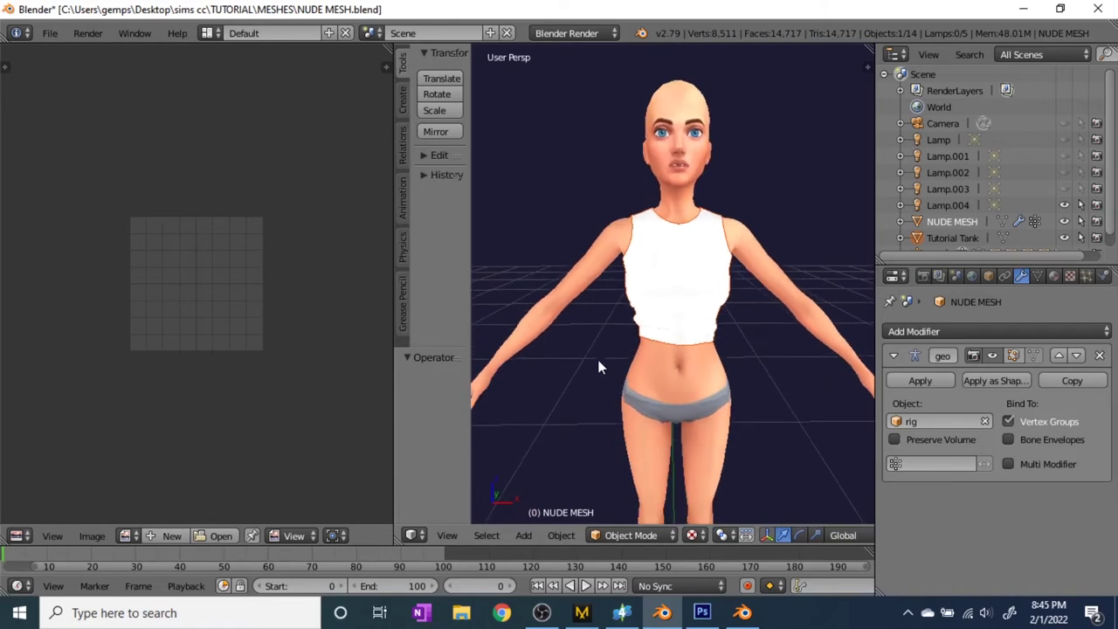
Select Tutorial Tank and try the Fresnel and Minnaert diffuse shaders on its material.
scroll(699, 334, up, 3)
scroll(699, 339, down, 3)
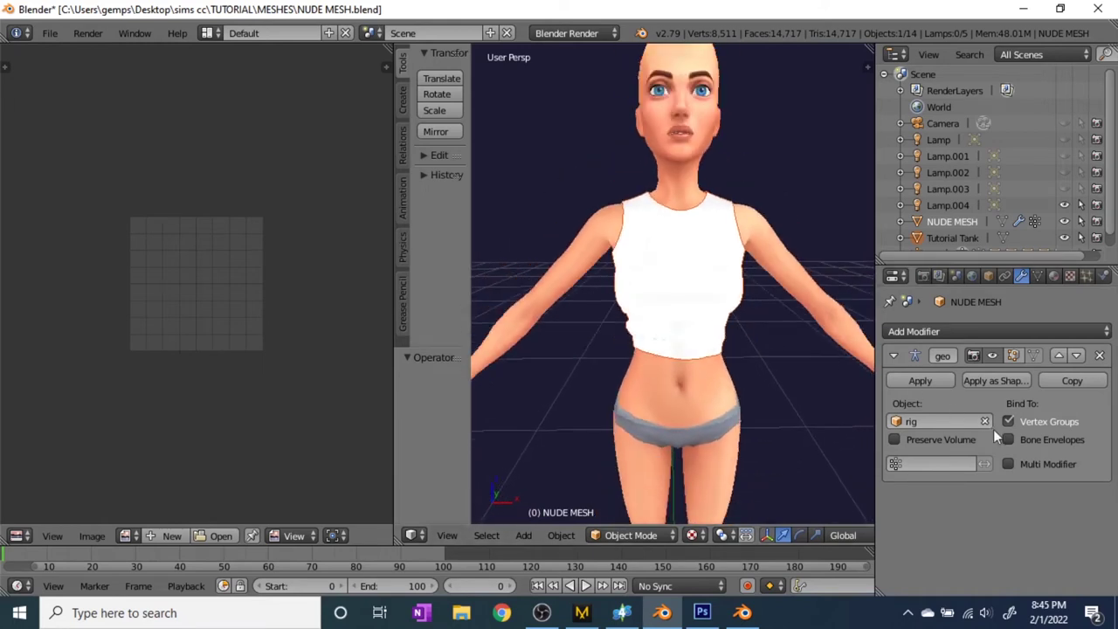
scroll(966, 200, down, 1)
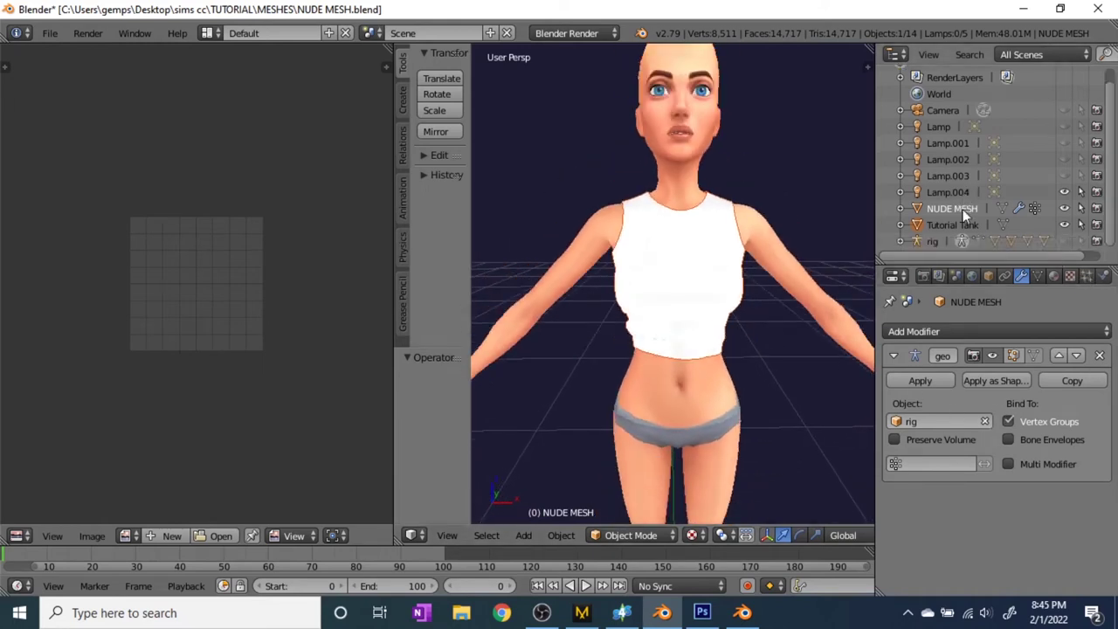
click(952, 226)
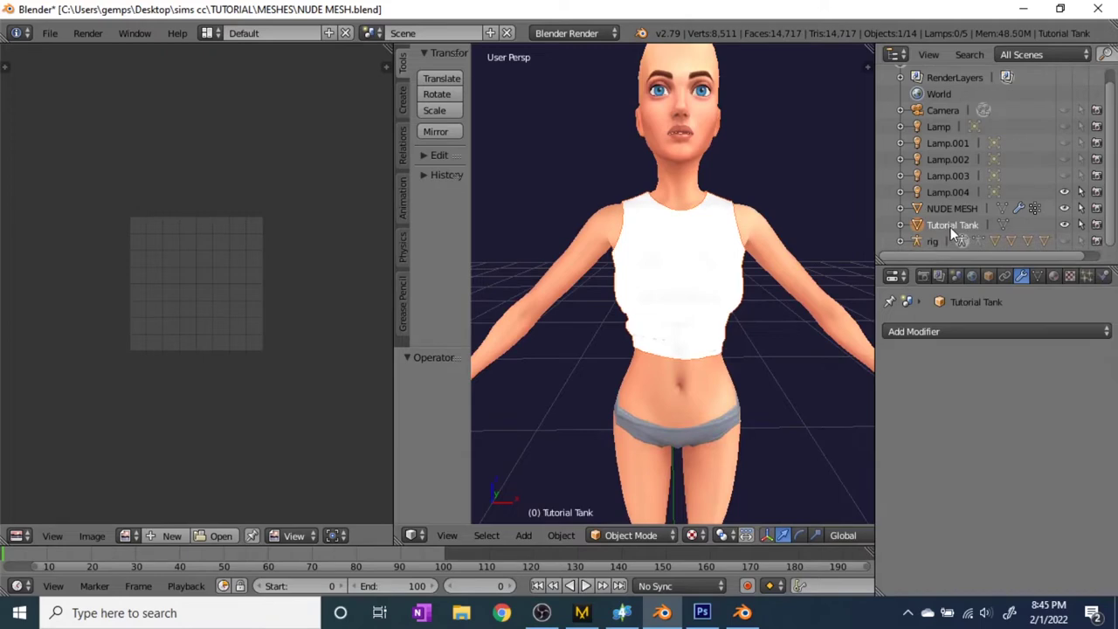
click(1067, 279)
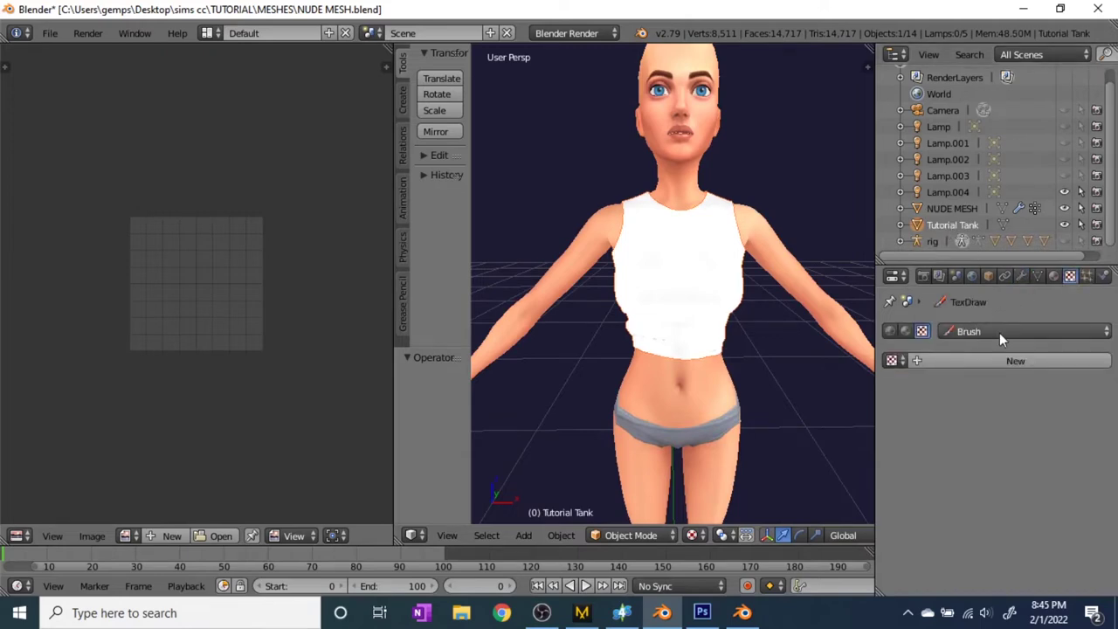
click(1054, 277)
scroll(983, 389, down, 2)
scroll(992, 367, up, 2)
scroll(991, 476, down, 1)
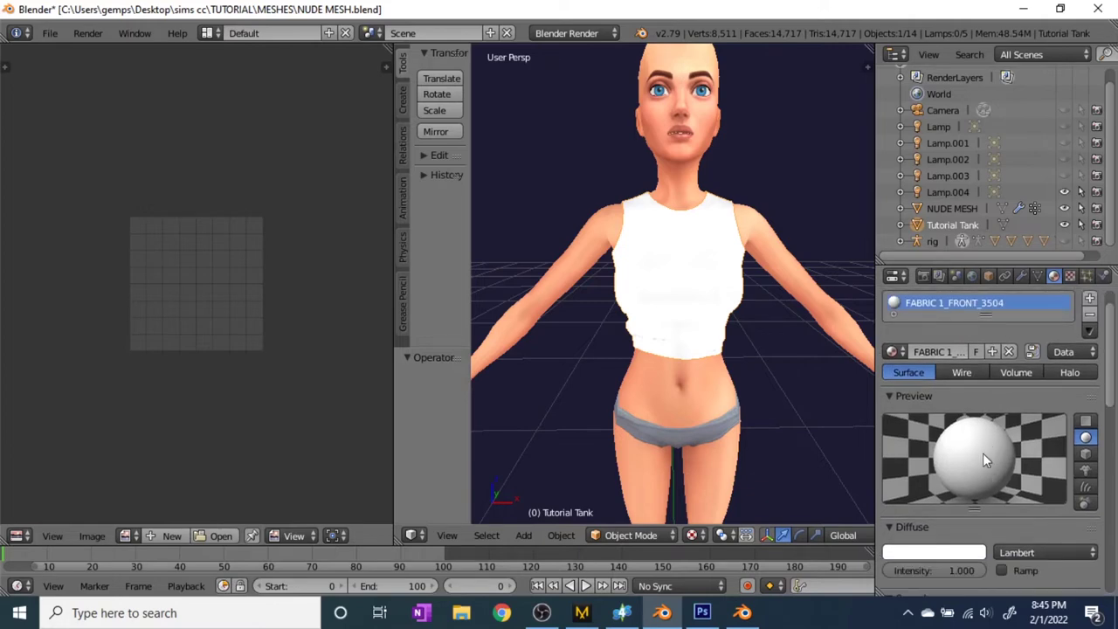
scroll(992, 499, down, 1)
click(1011, 518)
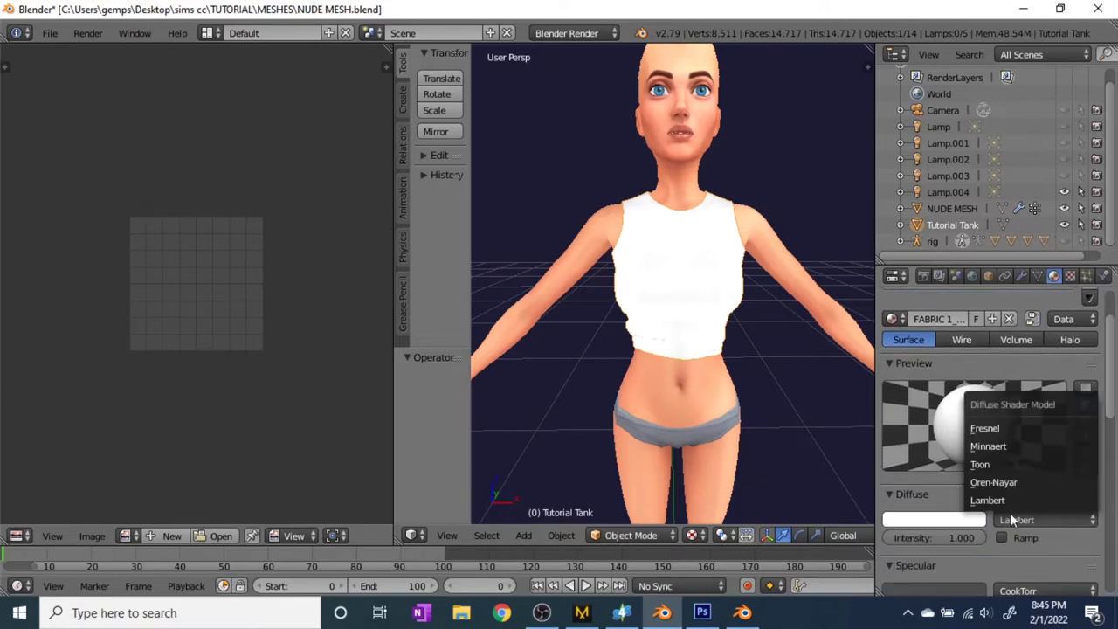
click(1001, 428)
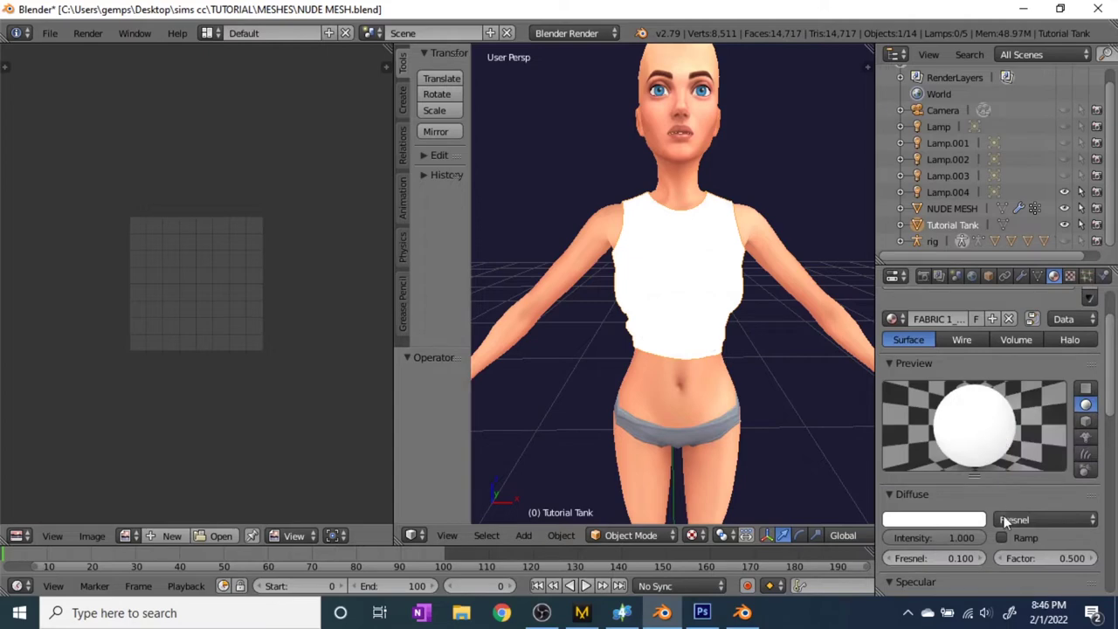
click(1005, 517)
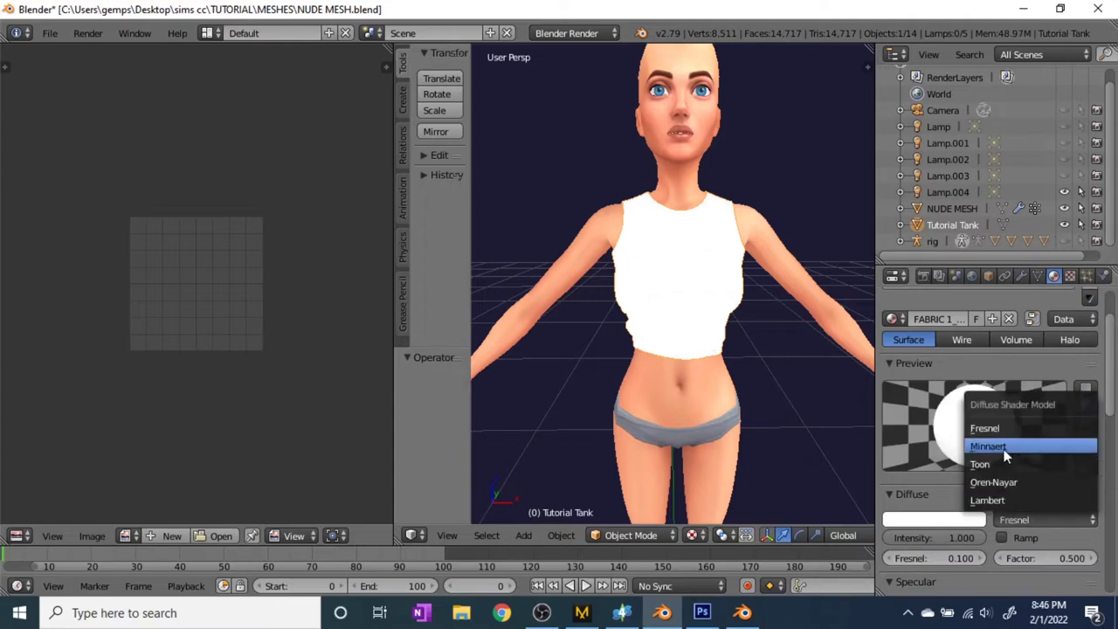
click(996, 447)
click(1011, 519)
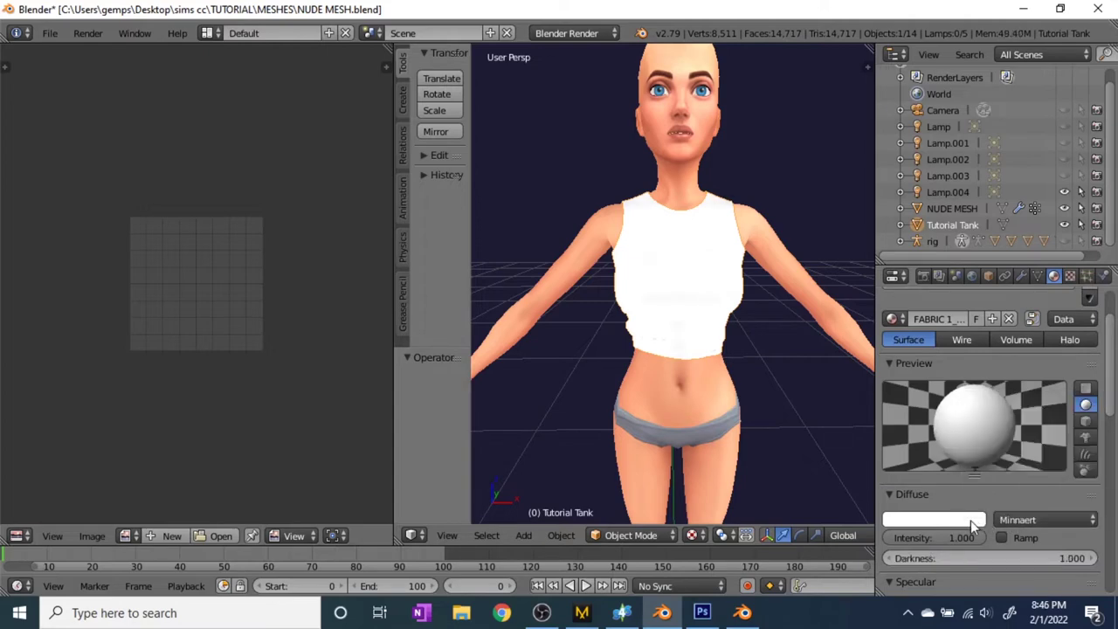
Lower the tank top's diffuse colour to light grey and switch its shading to Lambert.
click(970, 521)
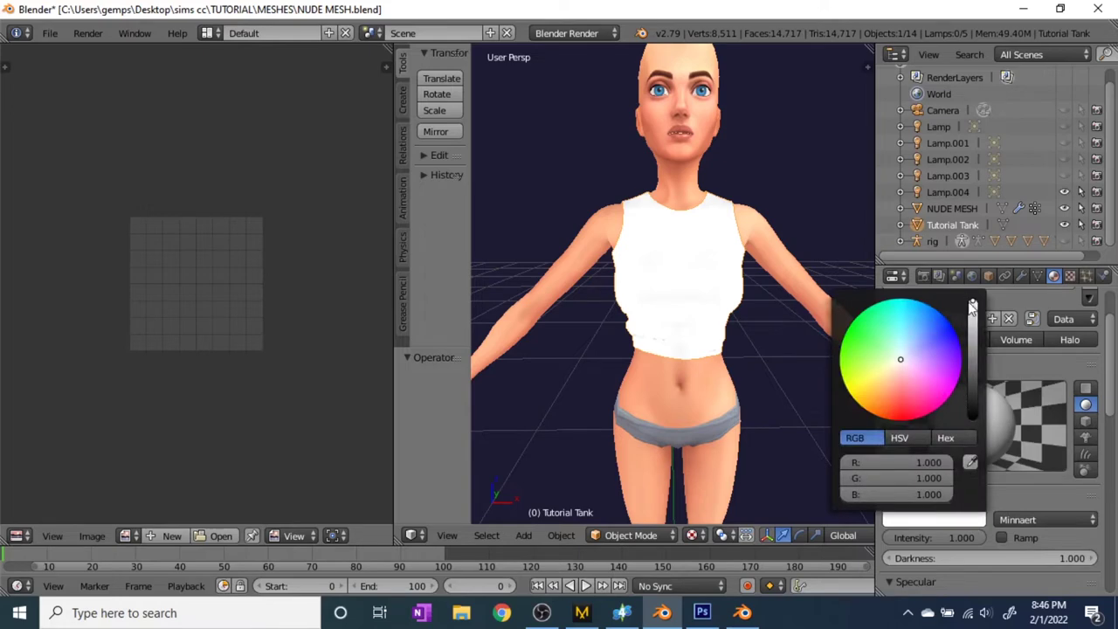
drag(975, 308, 974, 318)
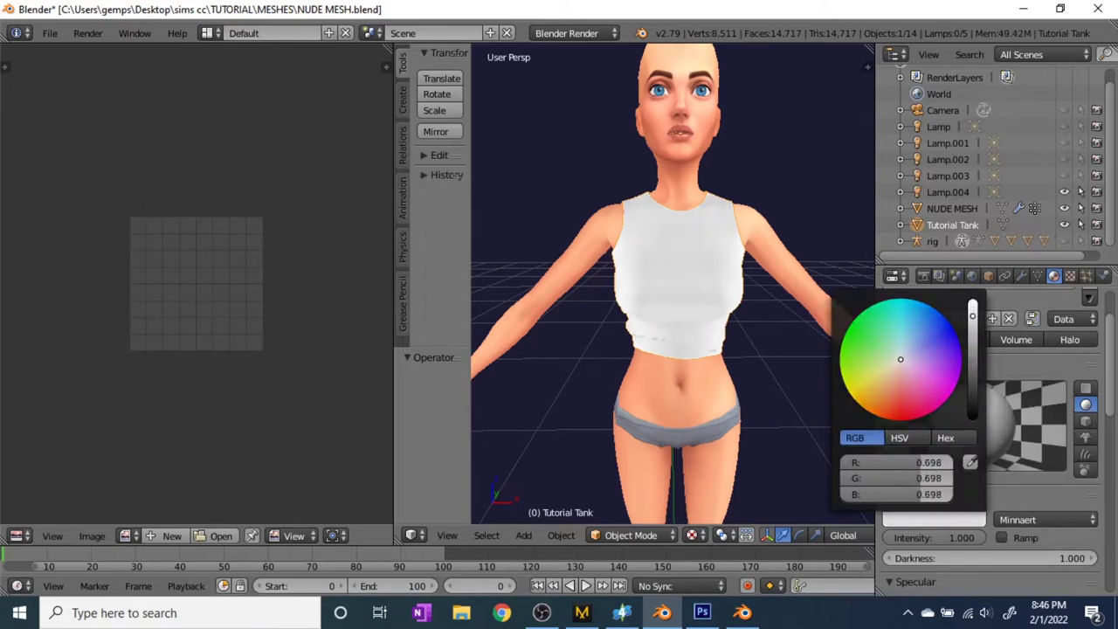
click(1035, 517)
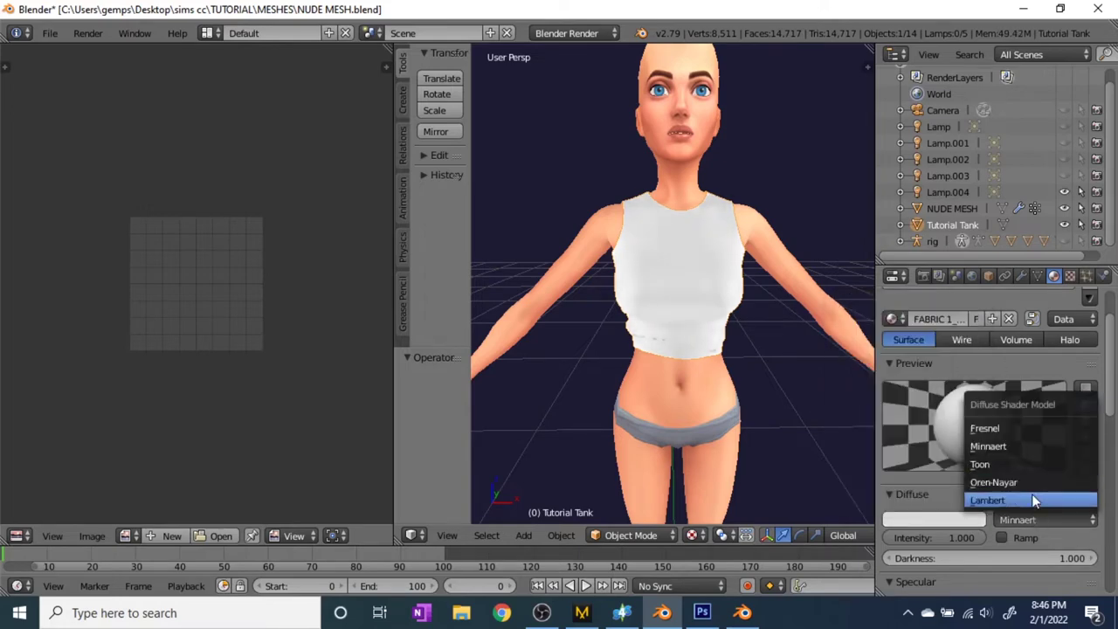
click(1032, 494)
Compare Oren-Nayar, Toon, Minnaert and Fresnel diffuse shading, then settle on Lambert.
click(1040, 518)
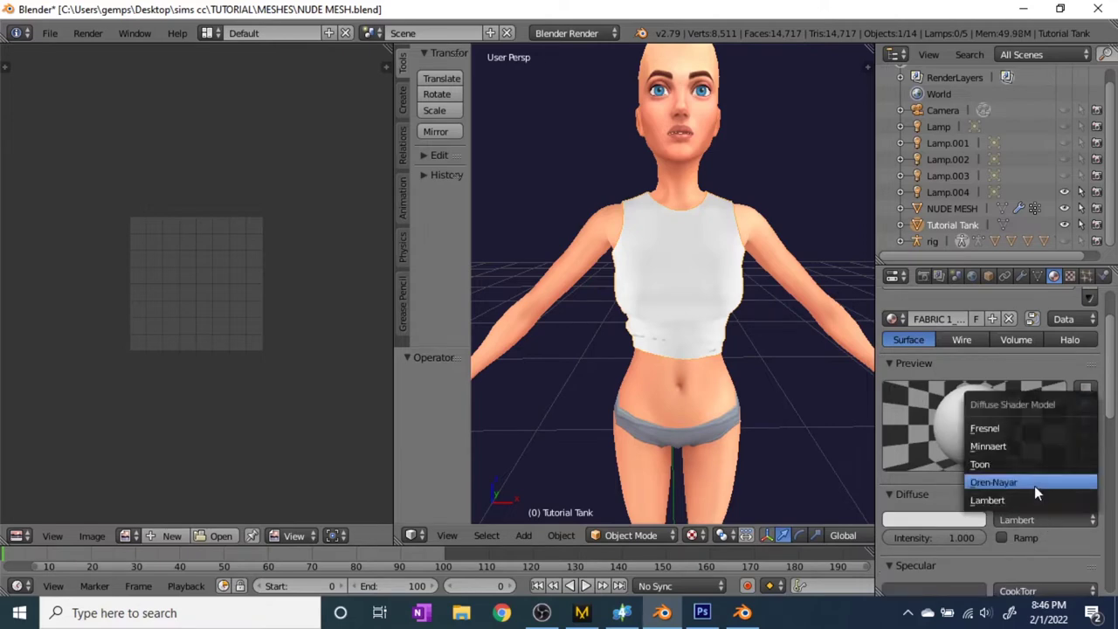
click(1035, 485)
click(1040, 521)
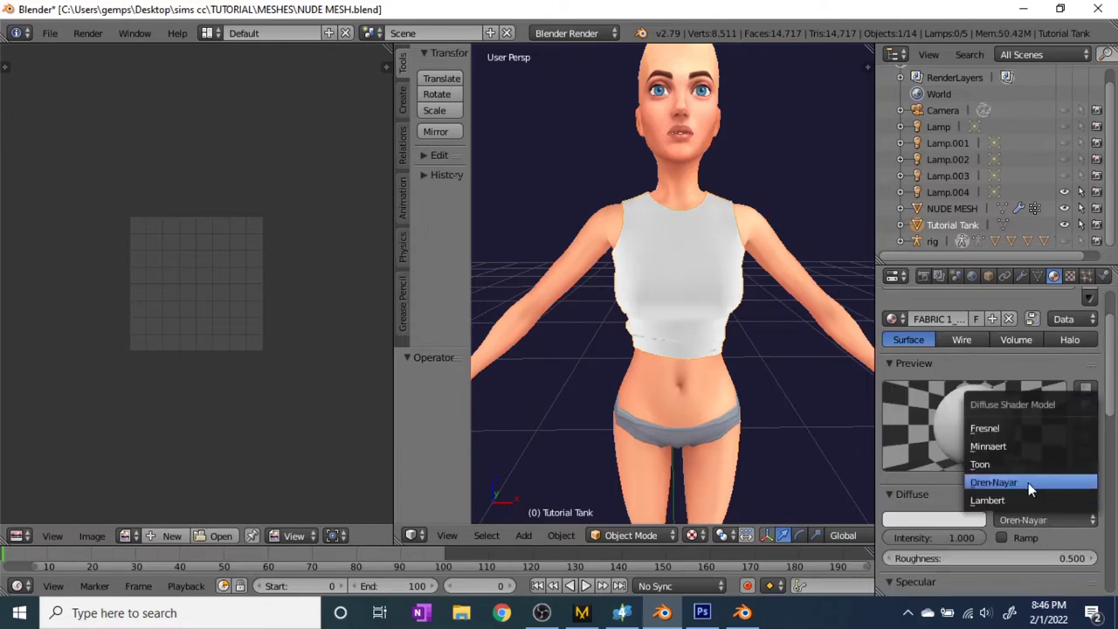
click(1025, 468)
click(1035, 520)
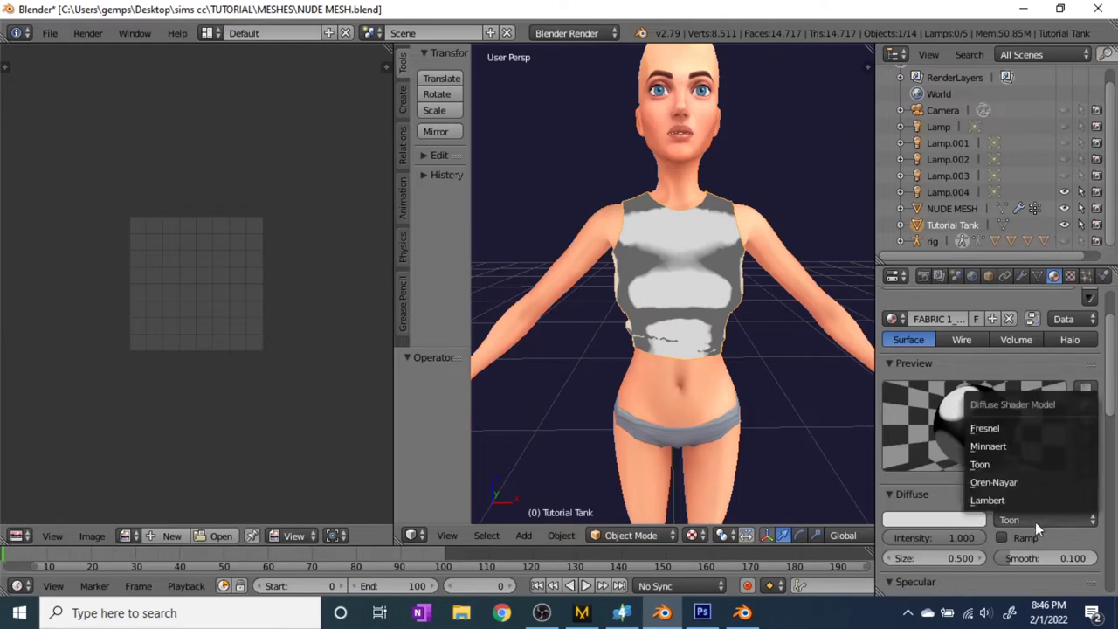
click(1018, 448)
click(1038, 517)
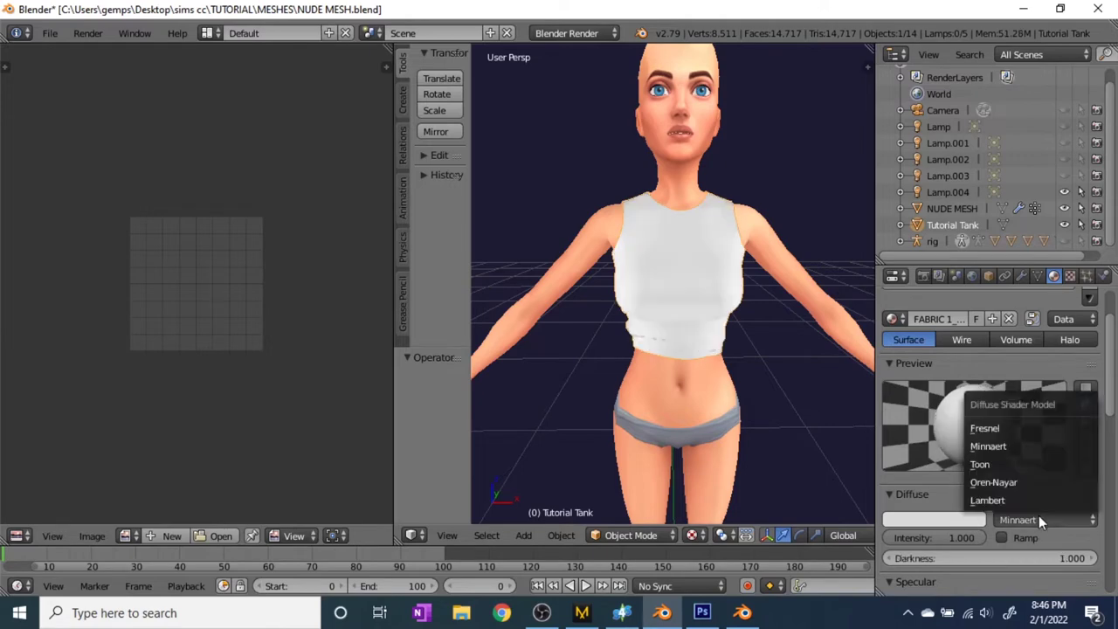
click(1023, 428)
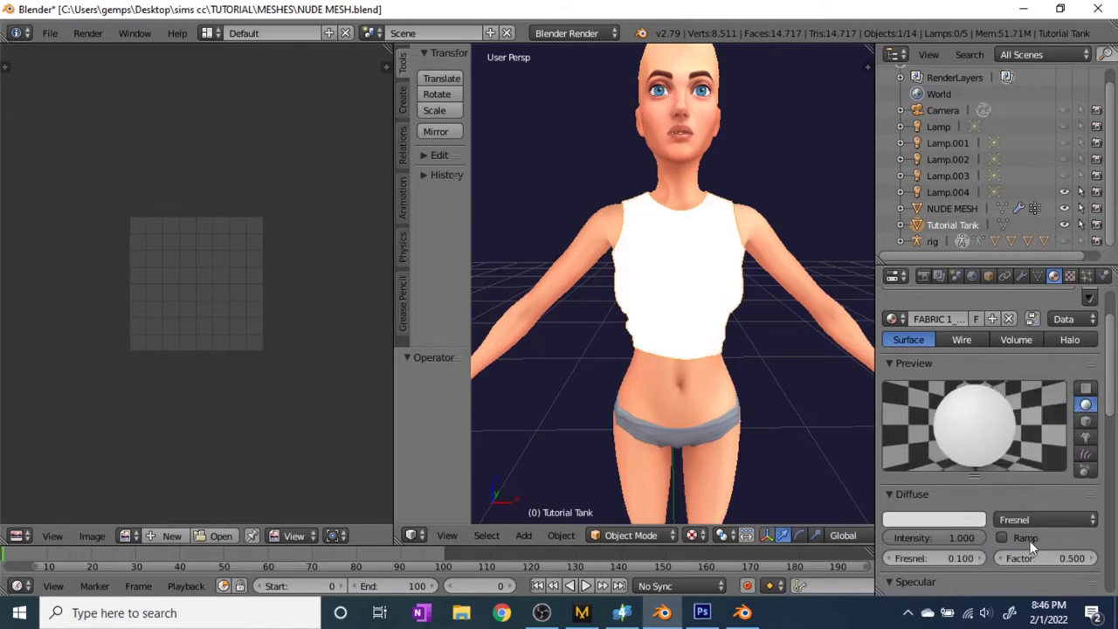
click(1038, 518)
click(1003, 482)
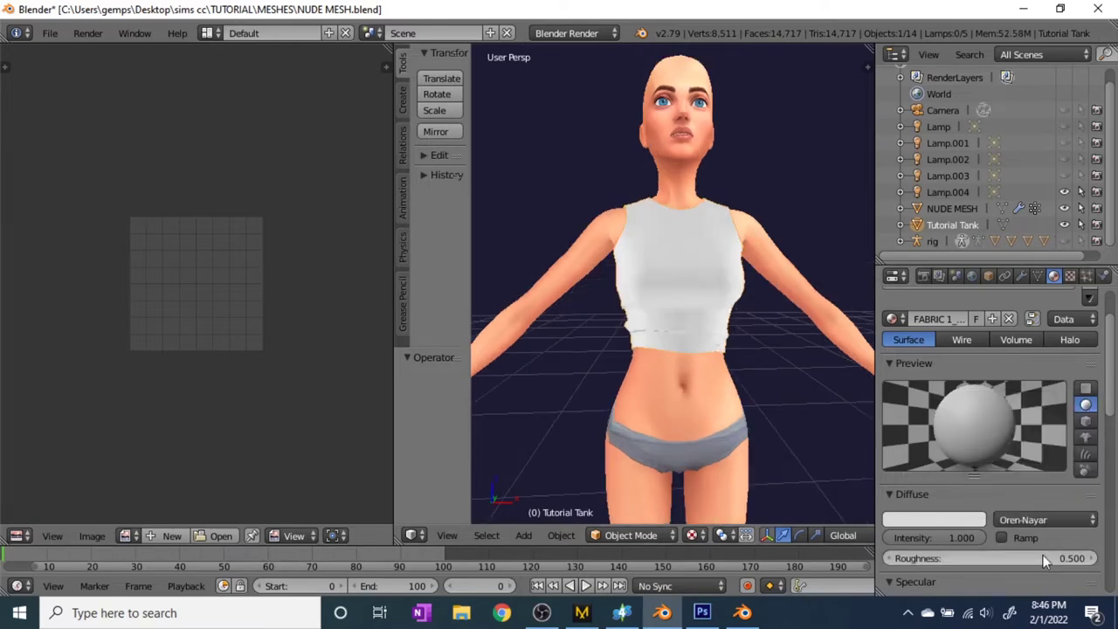
click(1062, 519)
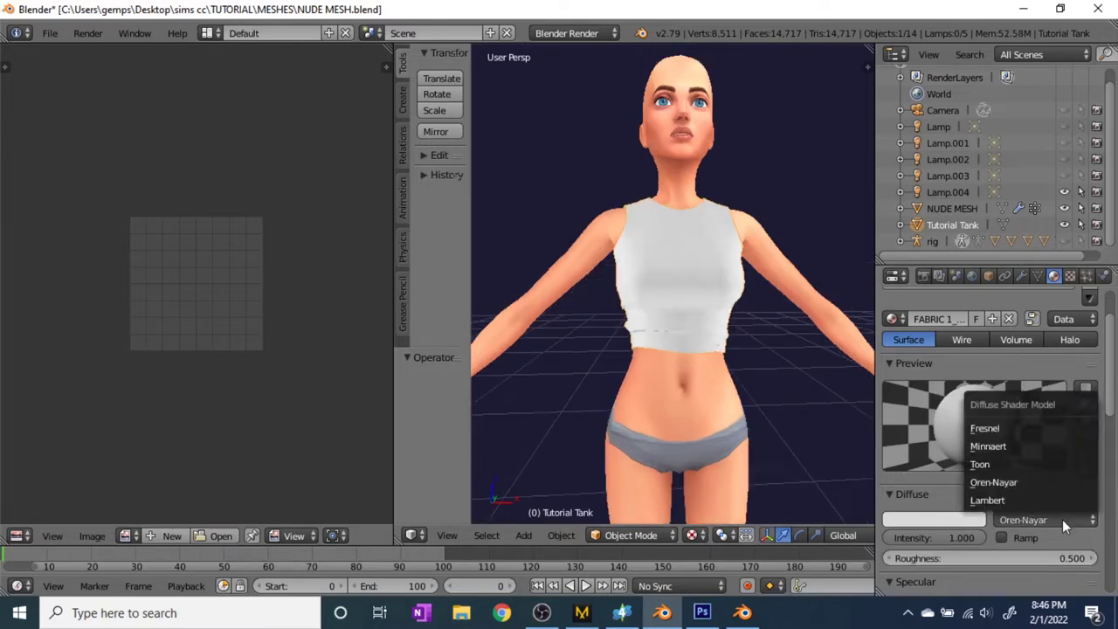
click(1017, 496)
middle_drag(773, 444, 783, 420)
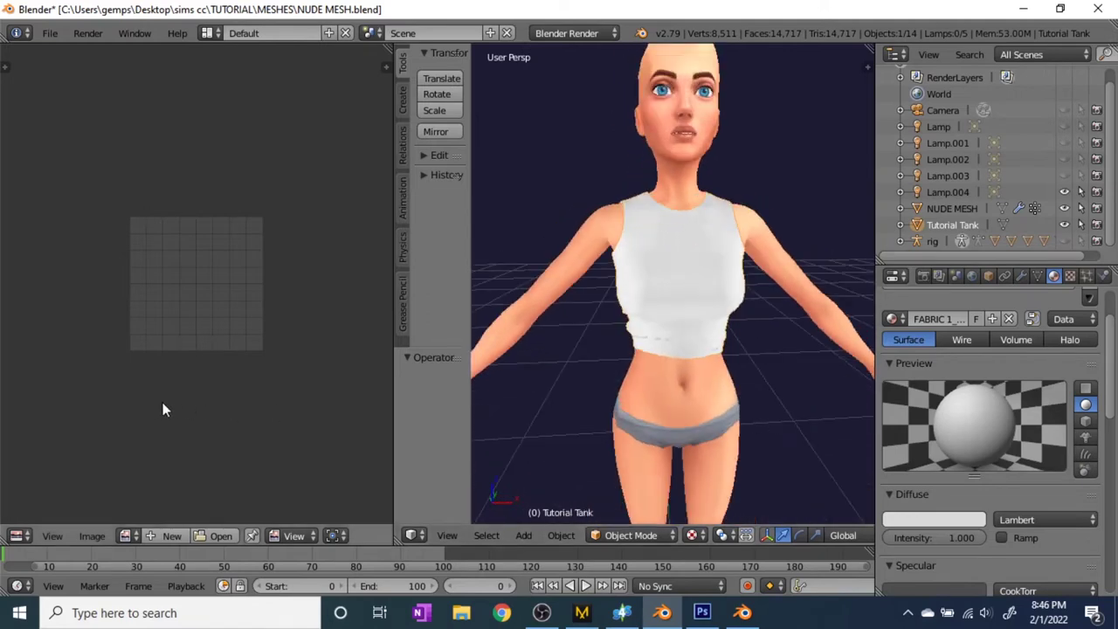
In Edit Mode, select all tank top UV islands, move them below the grid and scale them to 0.740.
key(Tab)
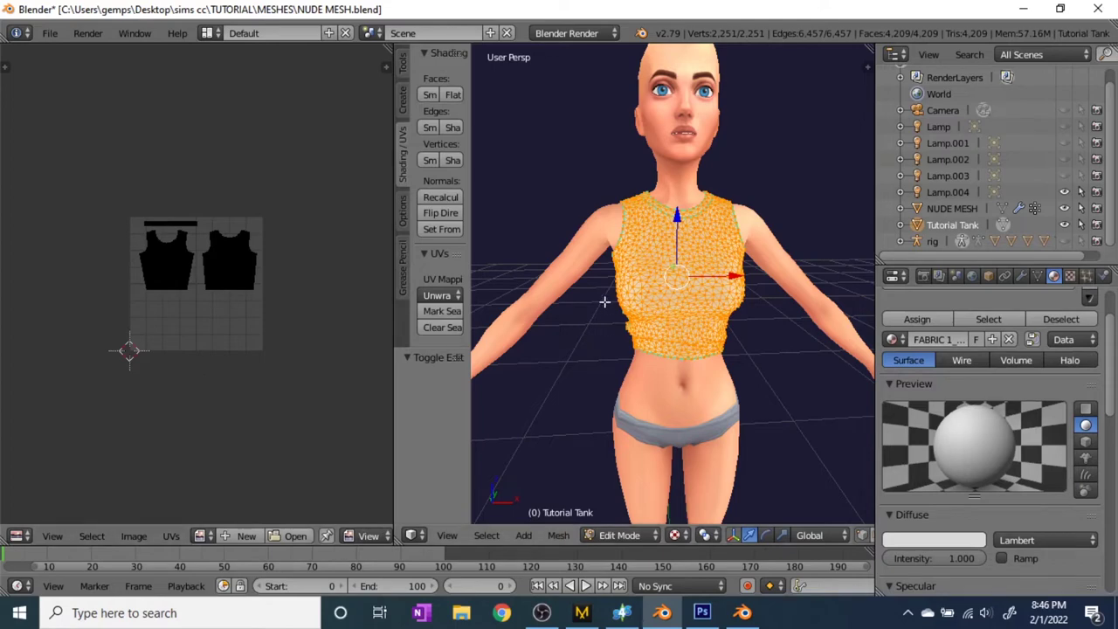
scroll(605, 302, up, 5)
scroll(605, 301, down, 3)
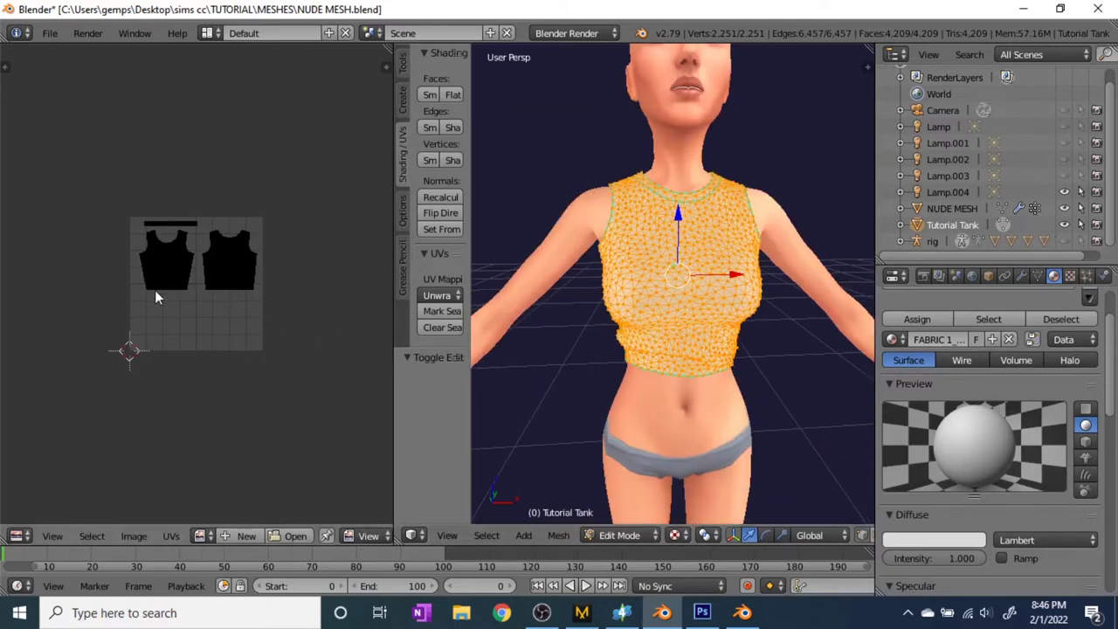
scroll(156, 298, up, 2)
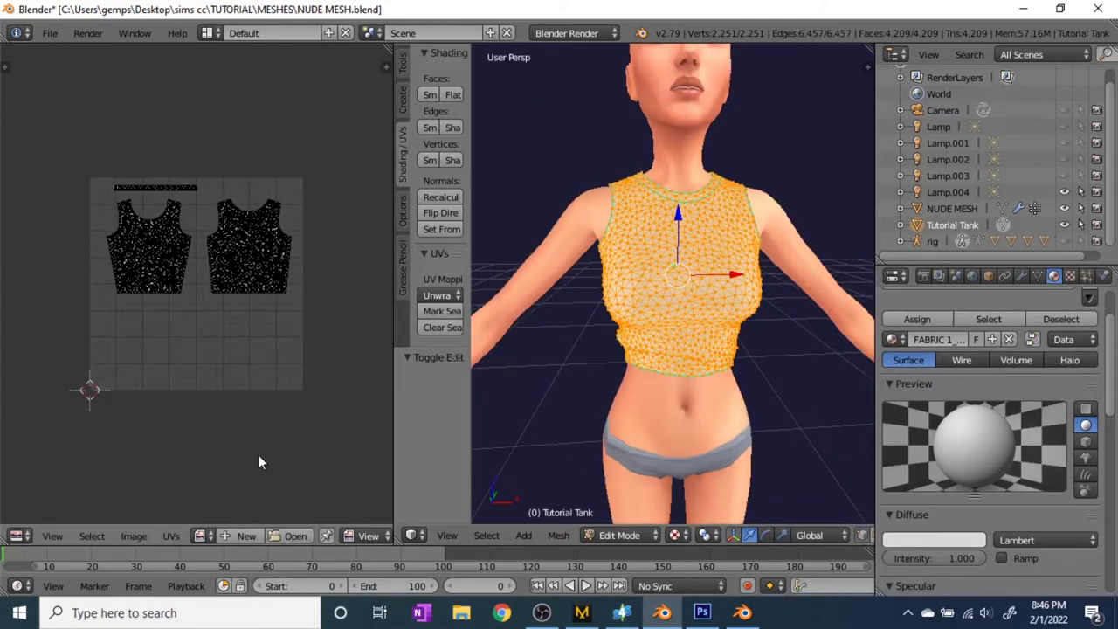
key(a)
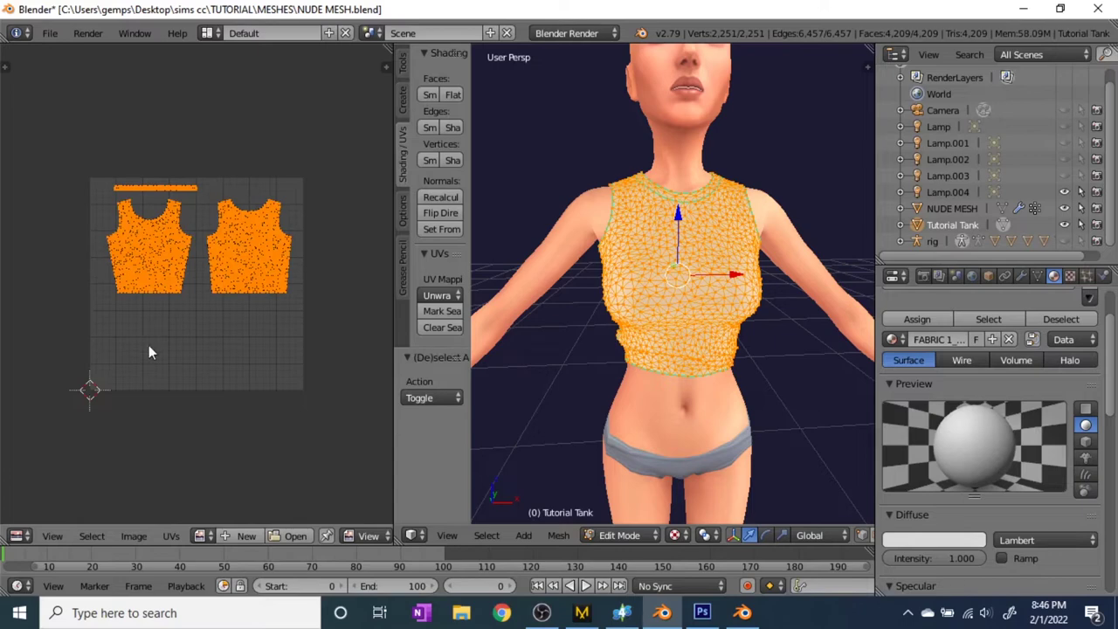
key(g)
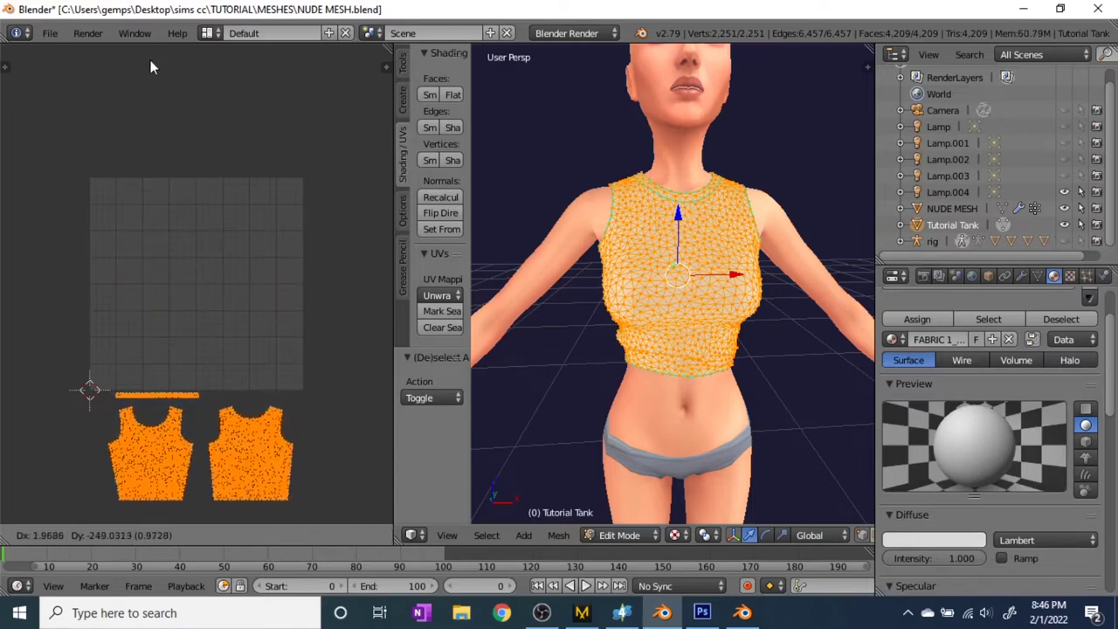
click(150, 68)
key(s)
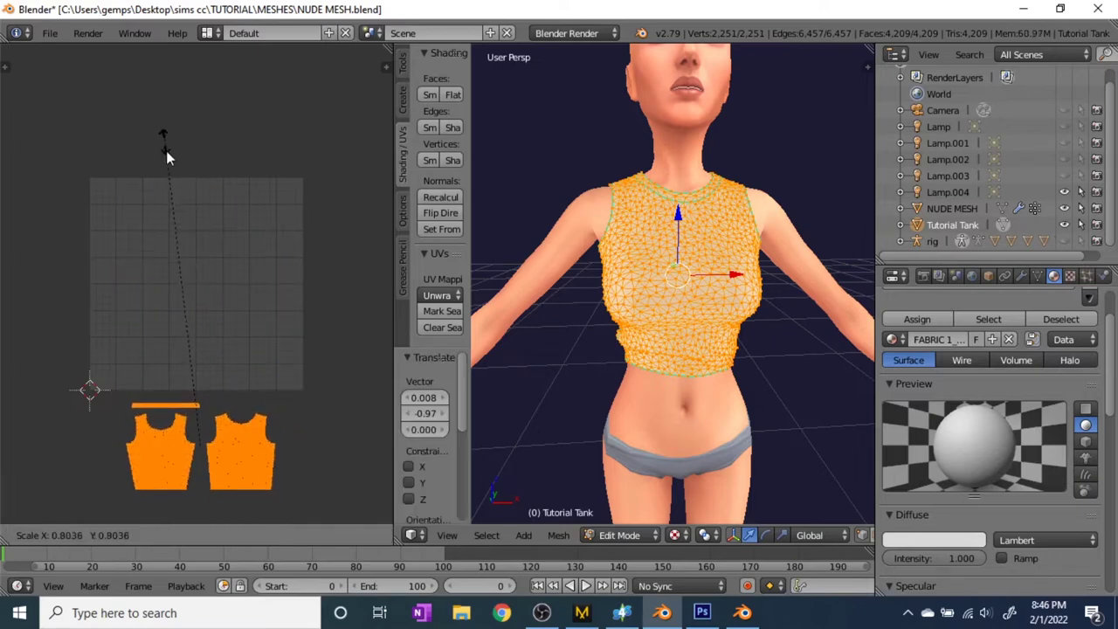
click(169, 160)
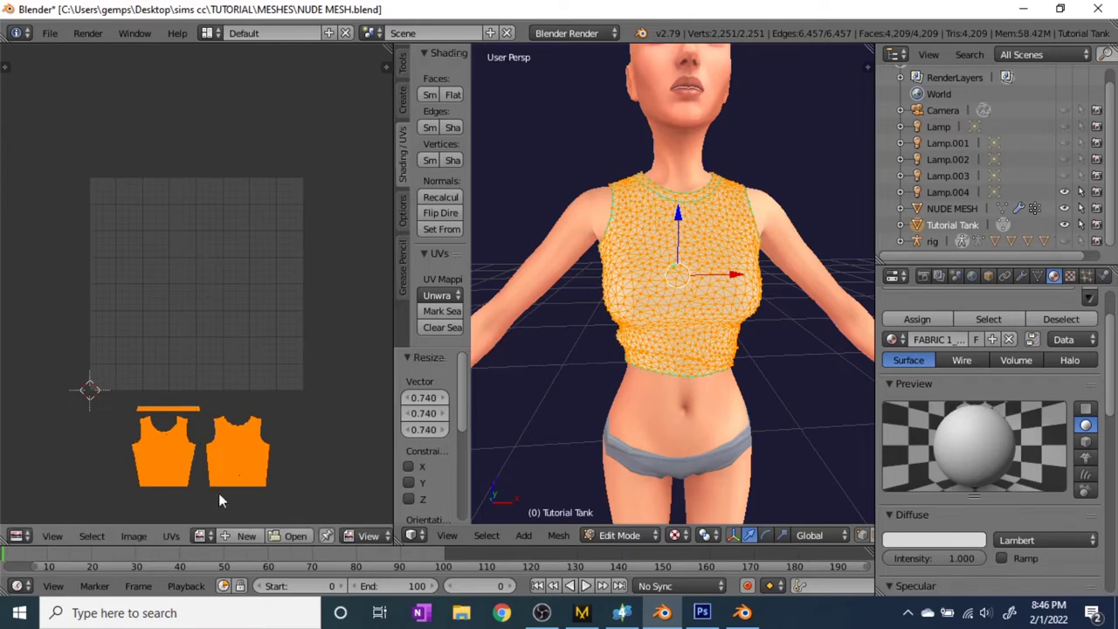
scroll(219, 472, down, 3)
scroll(218, 458, up, 2)
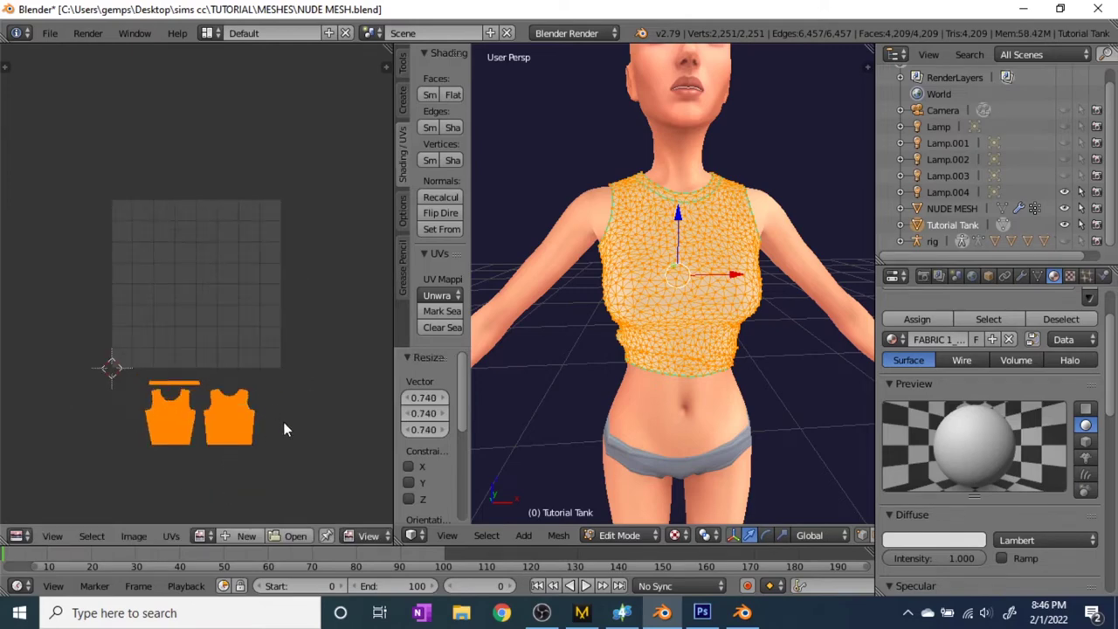
scroll(284, 423, up, 3)
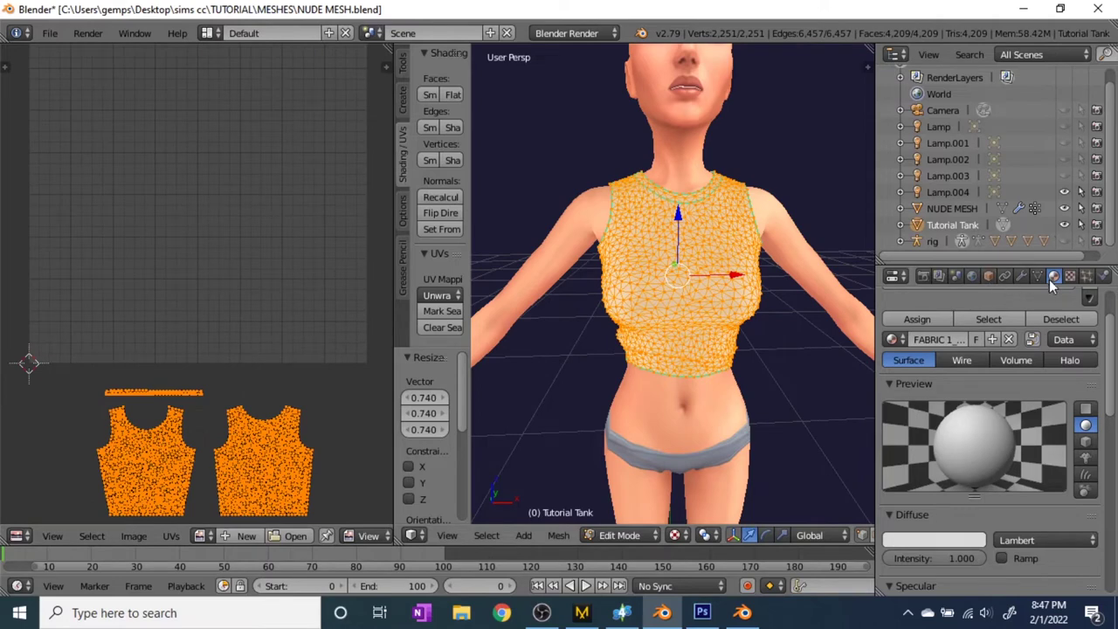
Rename the tank top's UVMap to uv_0 in the Object Data properties.
click(1037, 276)
click(936, 384)
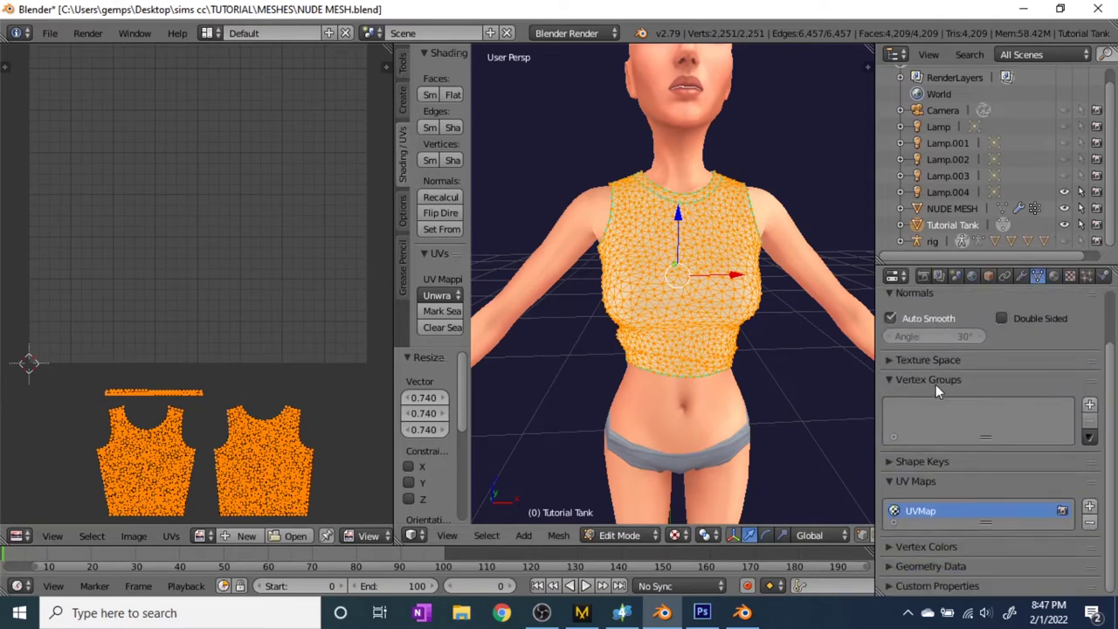
double_click(918, 511)
text(uv_0)
key(Return)
Add a second UV map and start naming it uv_1.
click(1090, 506)
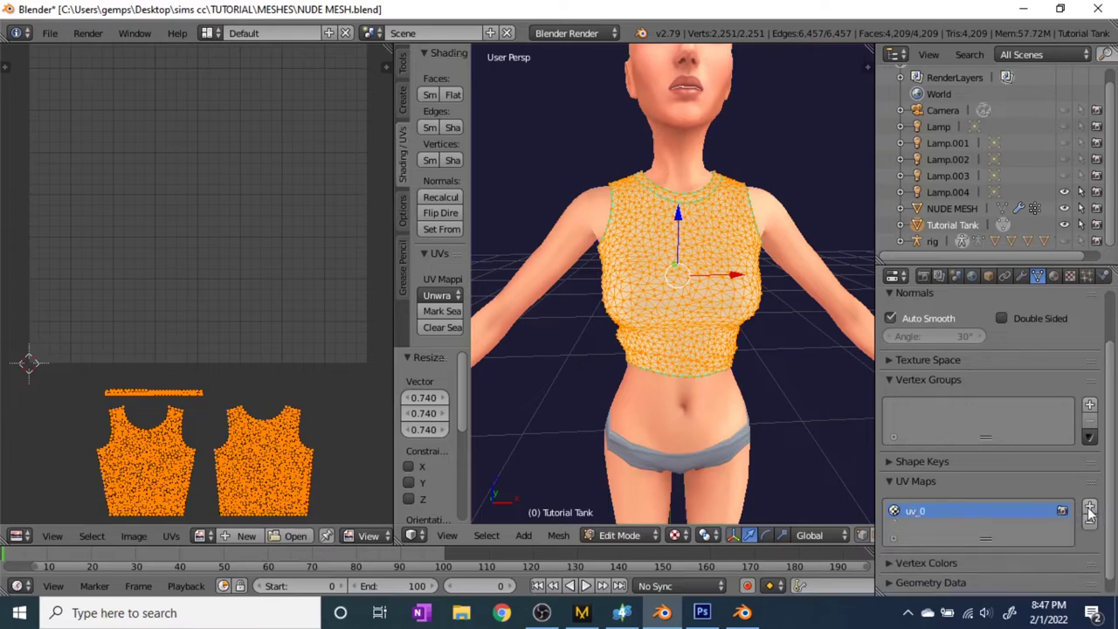
double_click(923, 528)
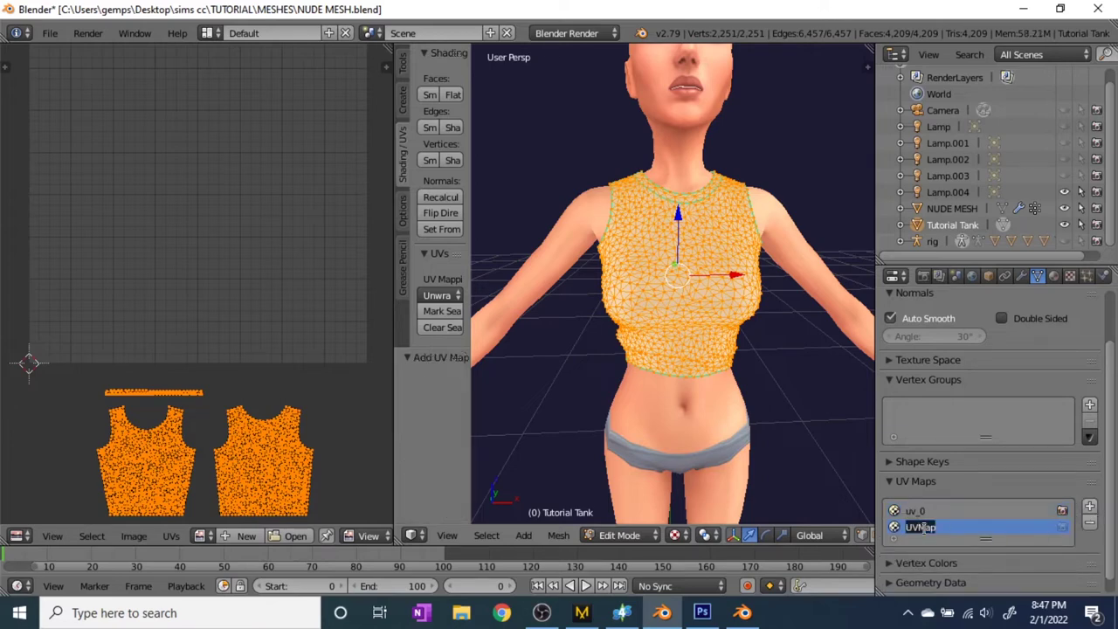
text(u)
Return to Object Mode and append s4studio_mesh_1 from EXAMPLE MESH.blend's Object folder.
key(Tab)
click(50, 34)
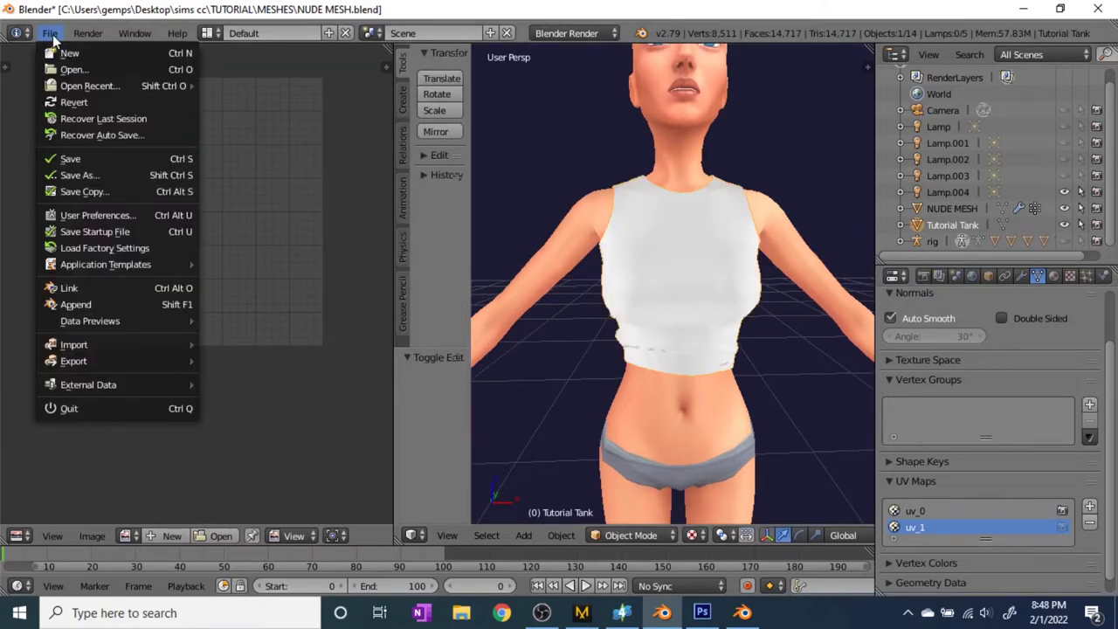
click(101, 304)
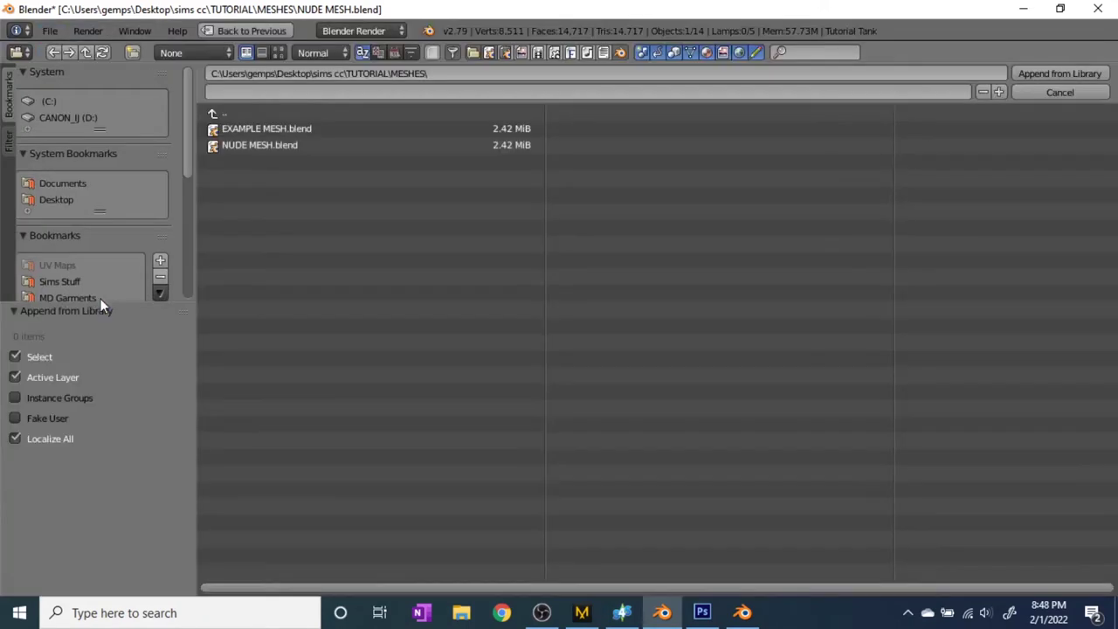
click(237, 128)
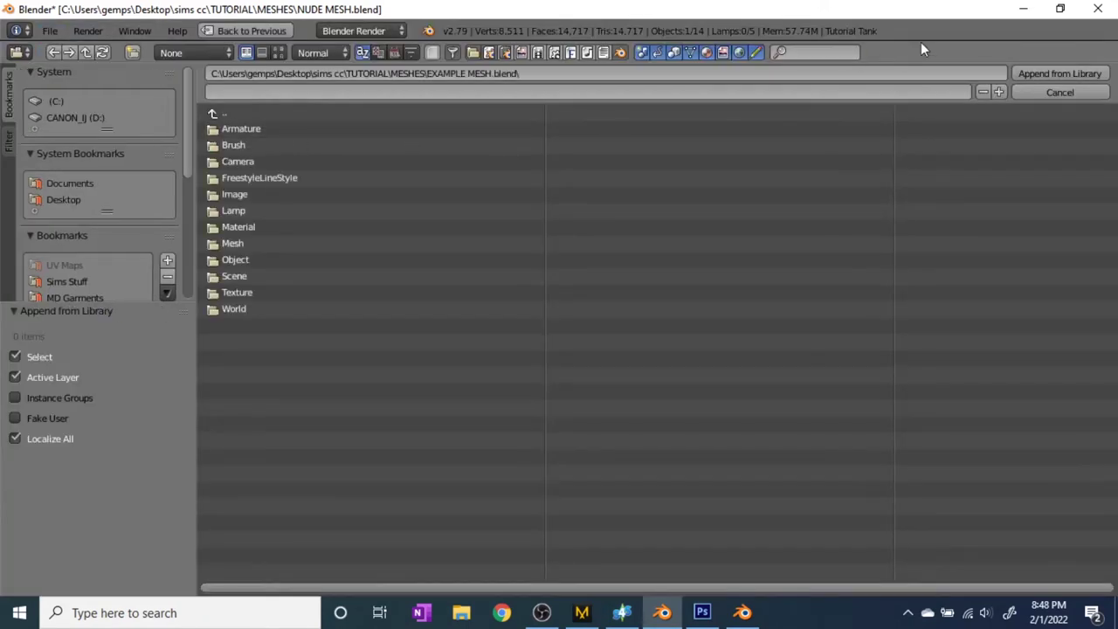
click(250, 258)
click(289, 309)
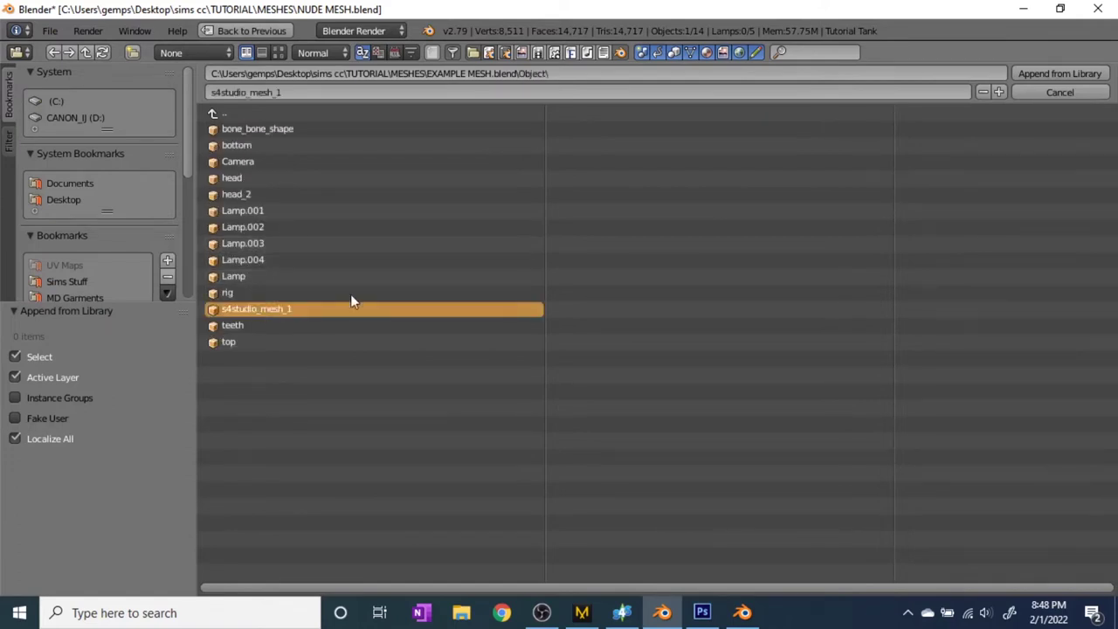
click(1048, 69)
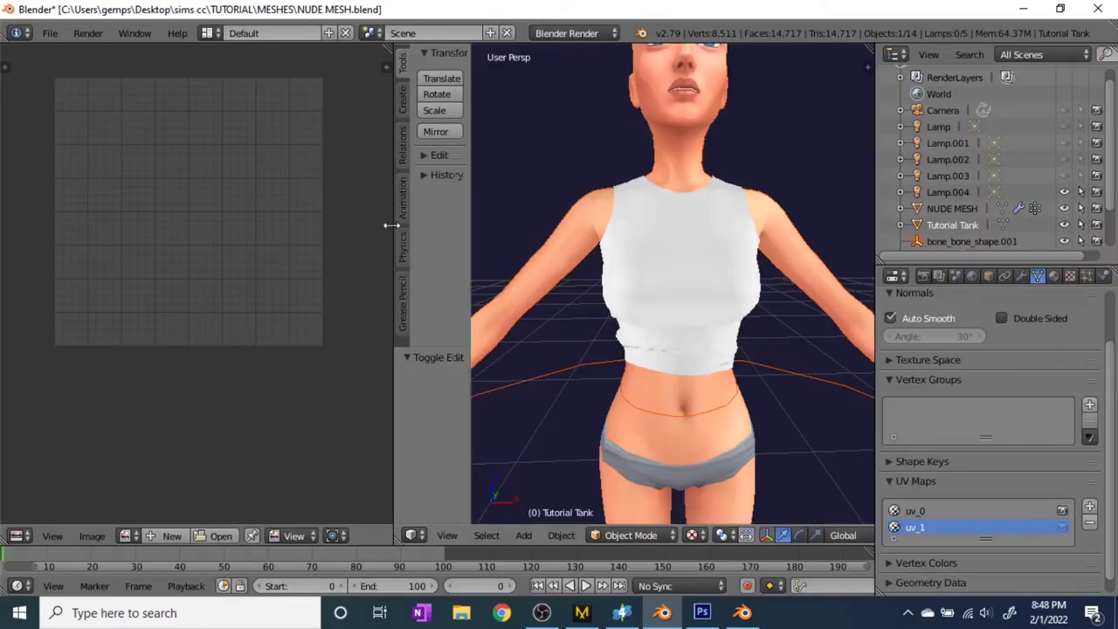
Delete the extra rig.001 that came in with the appended object.
scroll(958, 209, down, 3)
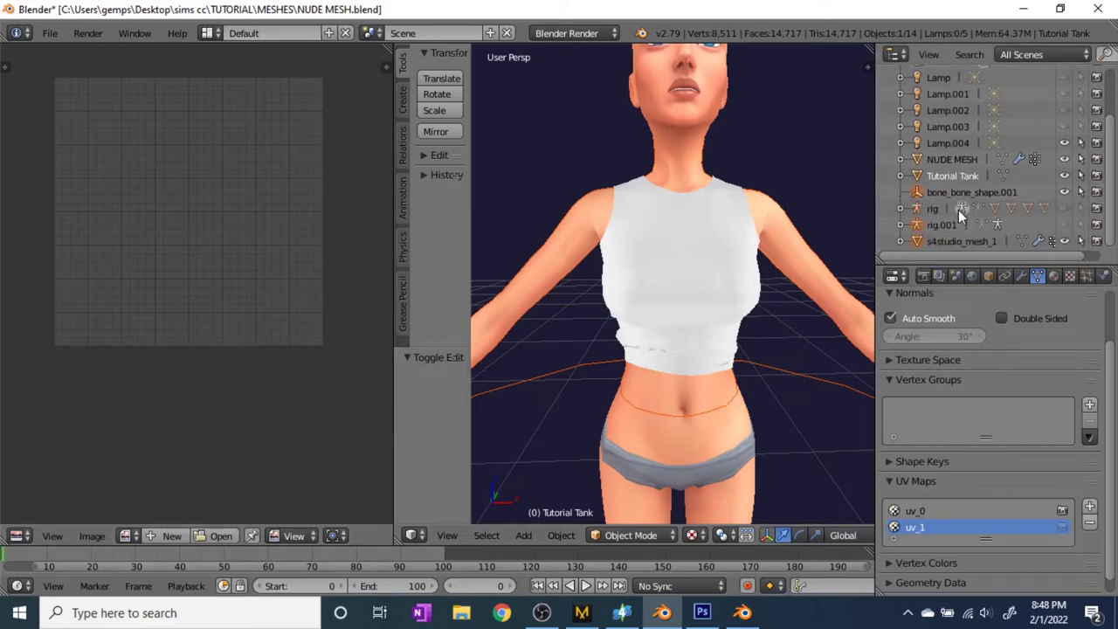
right_click(962, 197)
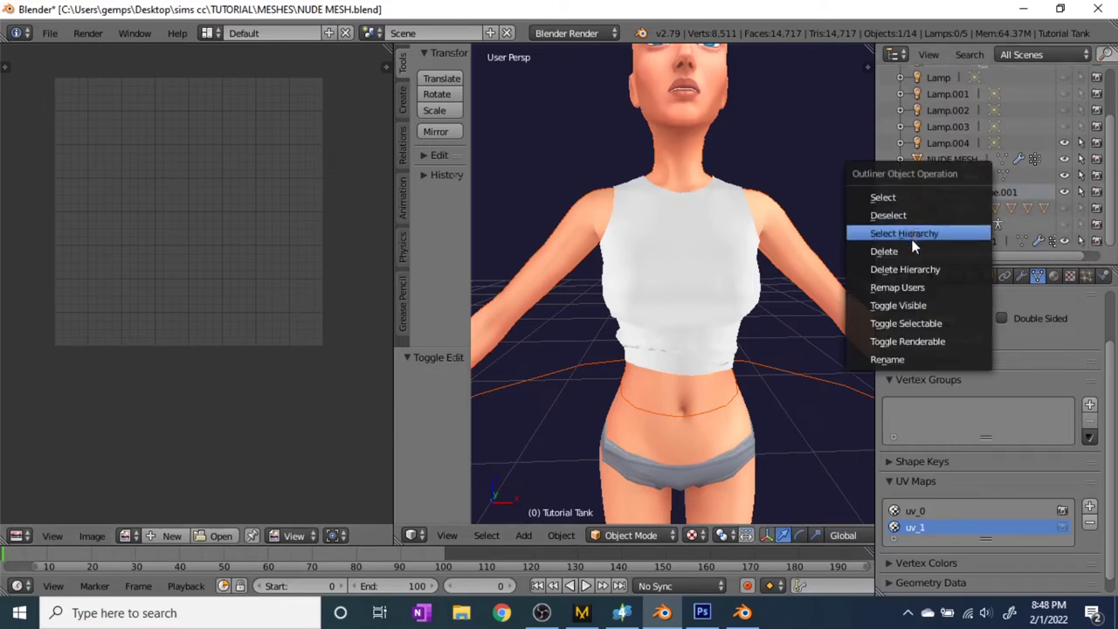
click(913, 234)
right_click(945, 226)
click(933, 229)
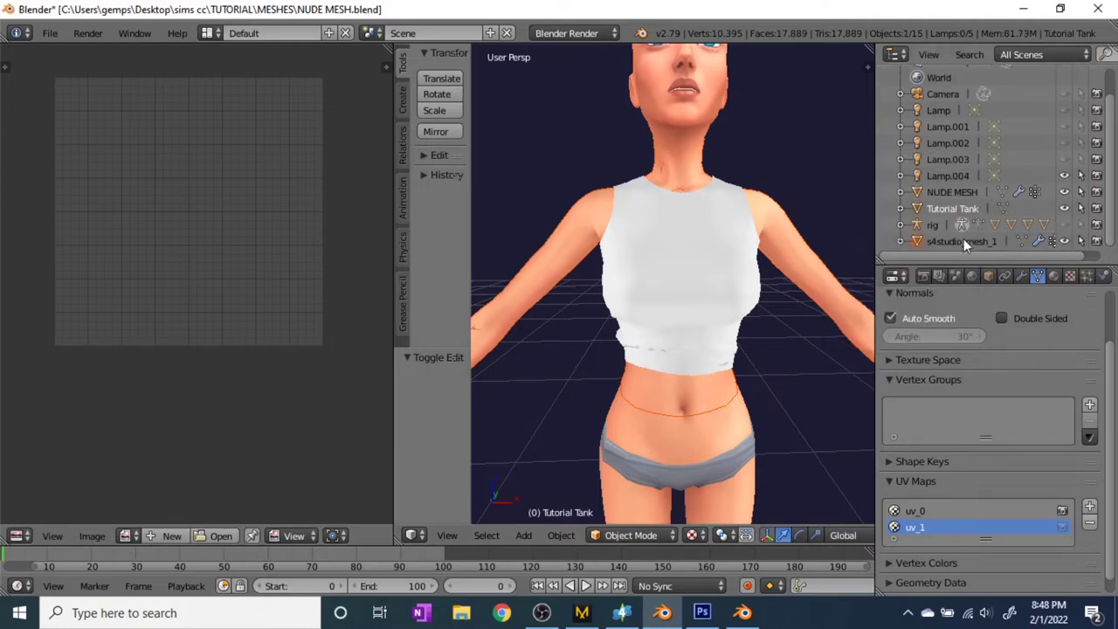
Rename the appended s4studio_mesh_1 object to EXAMPLE.
double_click(964, 241)
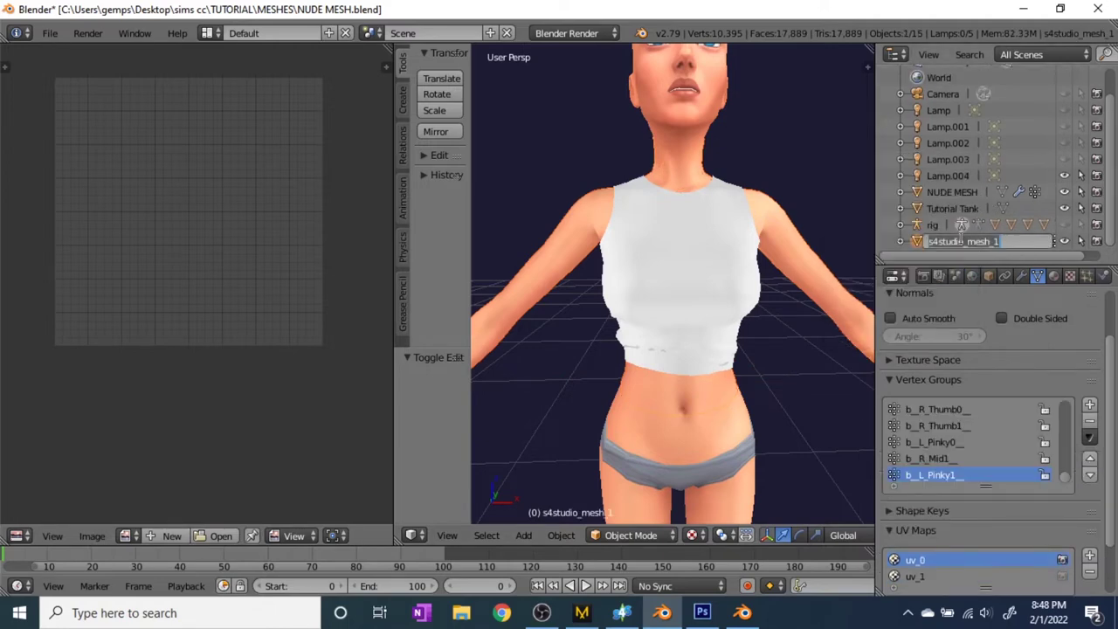
text(EXAMPLE)
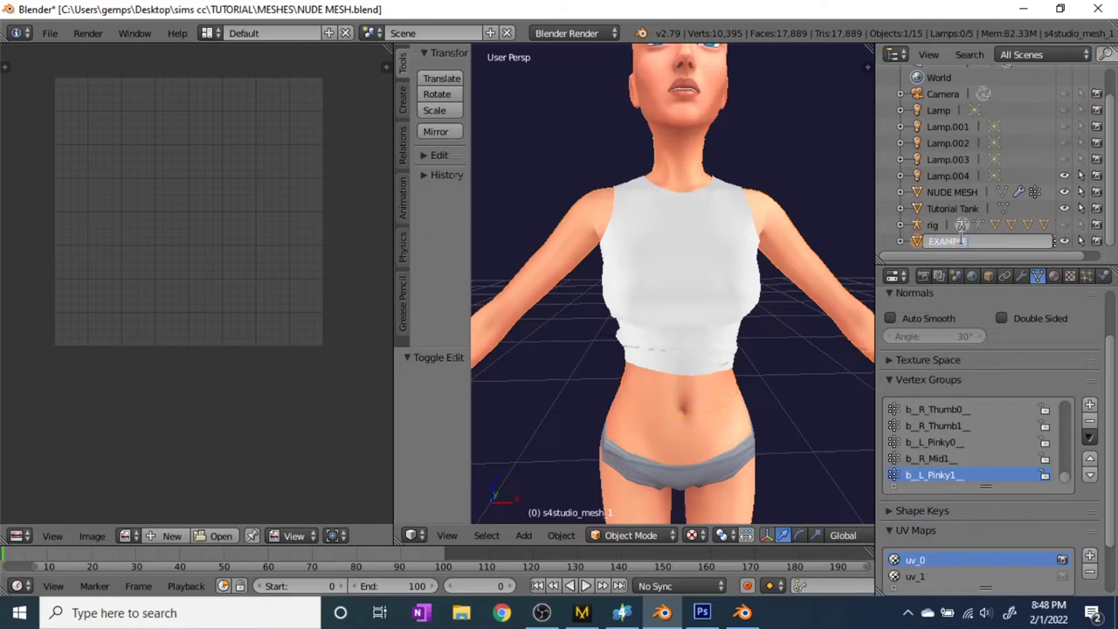
key(Return)
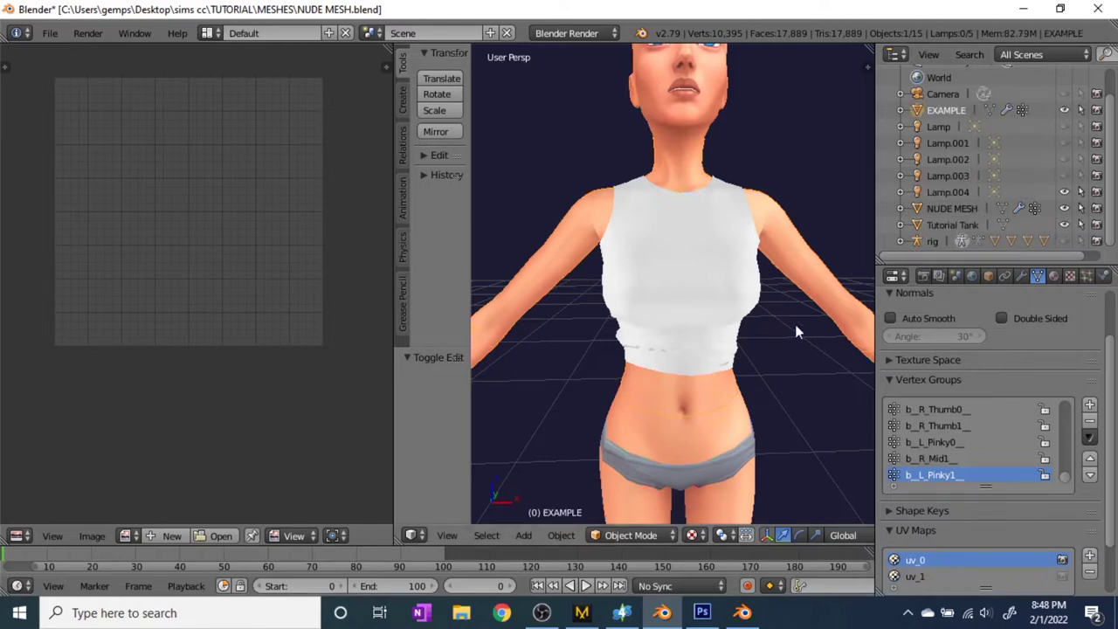
Check the UV maps of Tutorial Tank and NUDE MESH, leaving Tutorial Tank active.
click(951, 224)
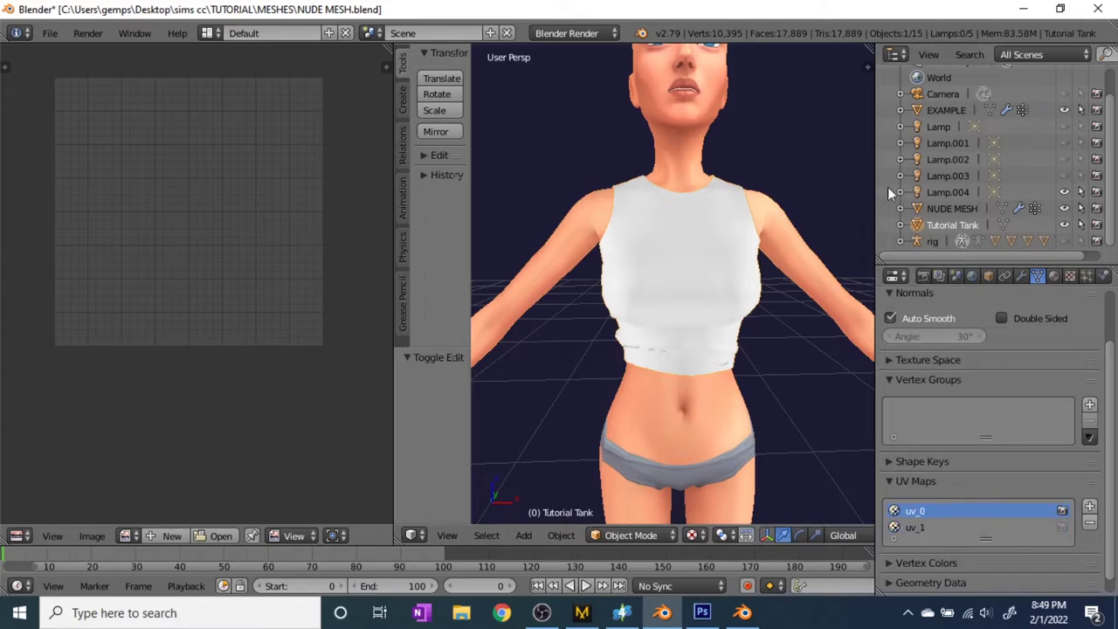
click(956, 207)
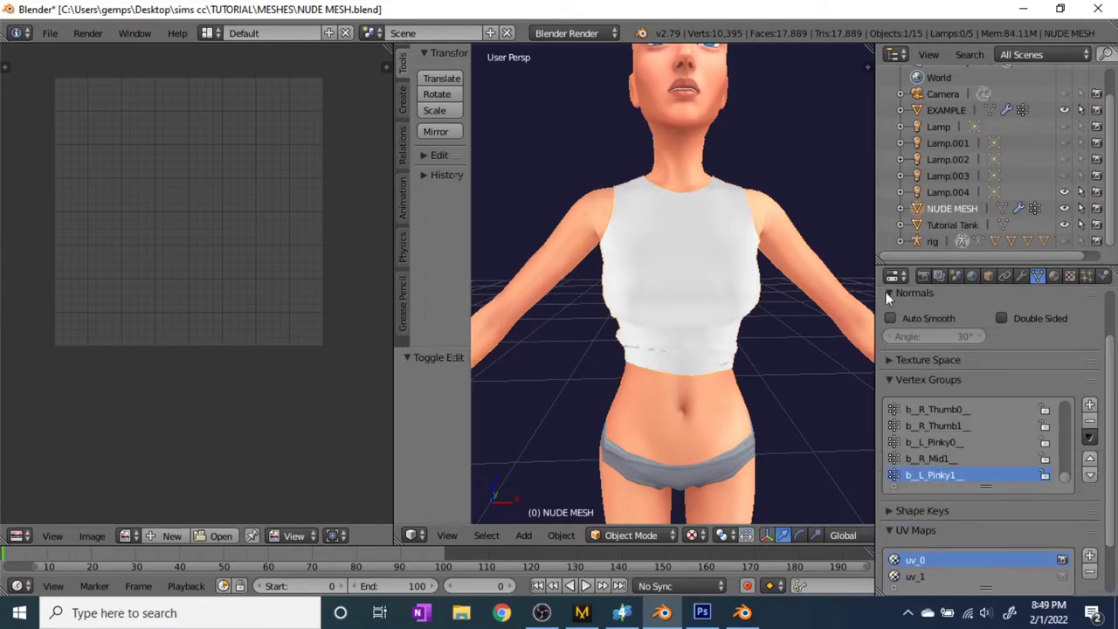
click(970, 224)
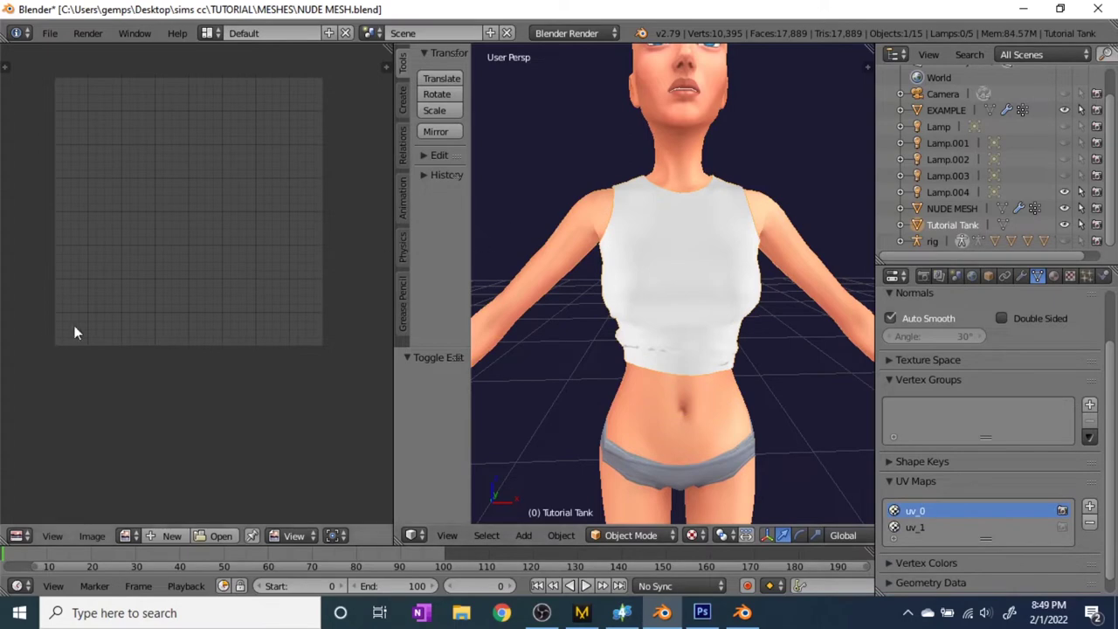
Add a Data Transfer modifier to the tank top with EXAMPLE as the source object.
key(Tab)
click(1021, 276)
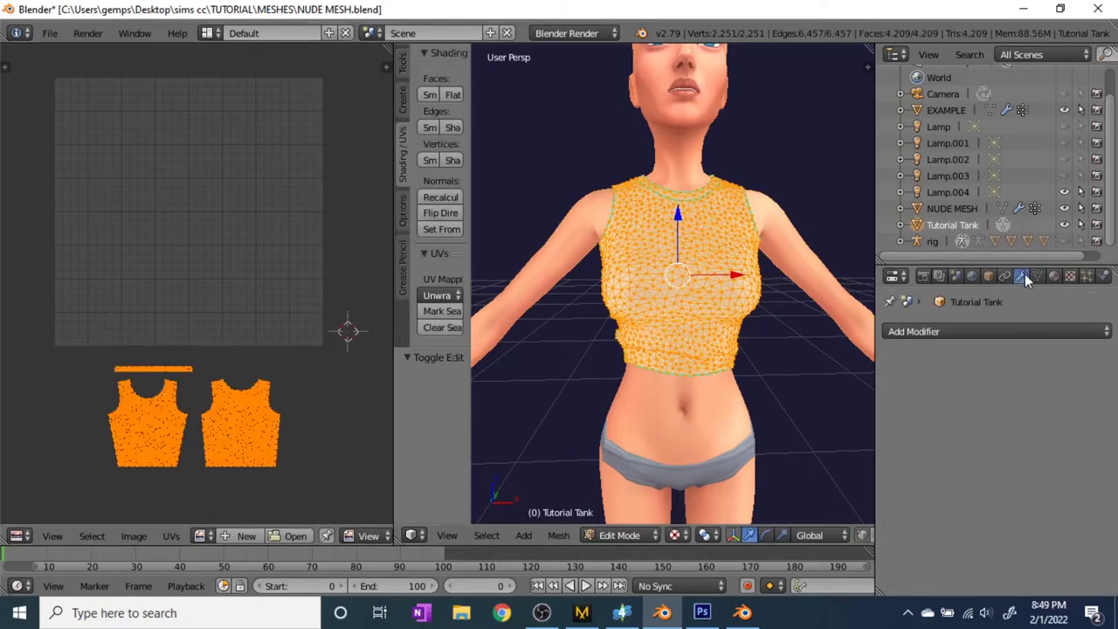
click(944, 330)
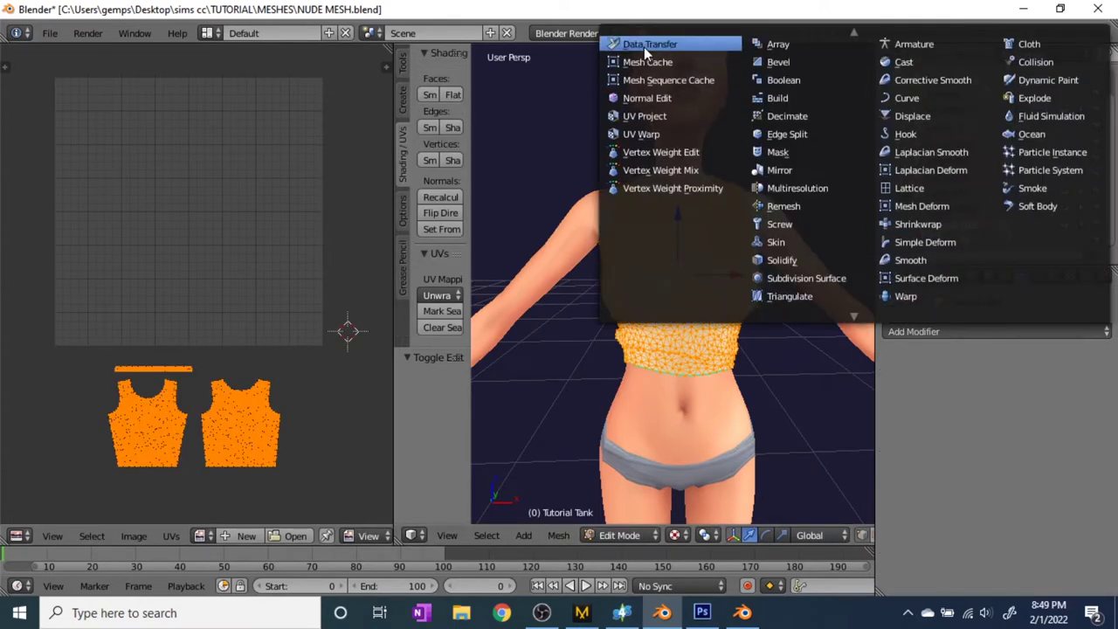
click(644, 46)
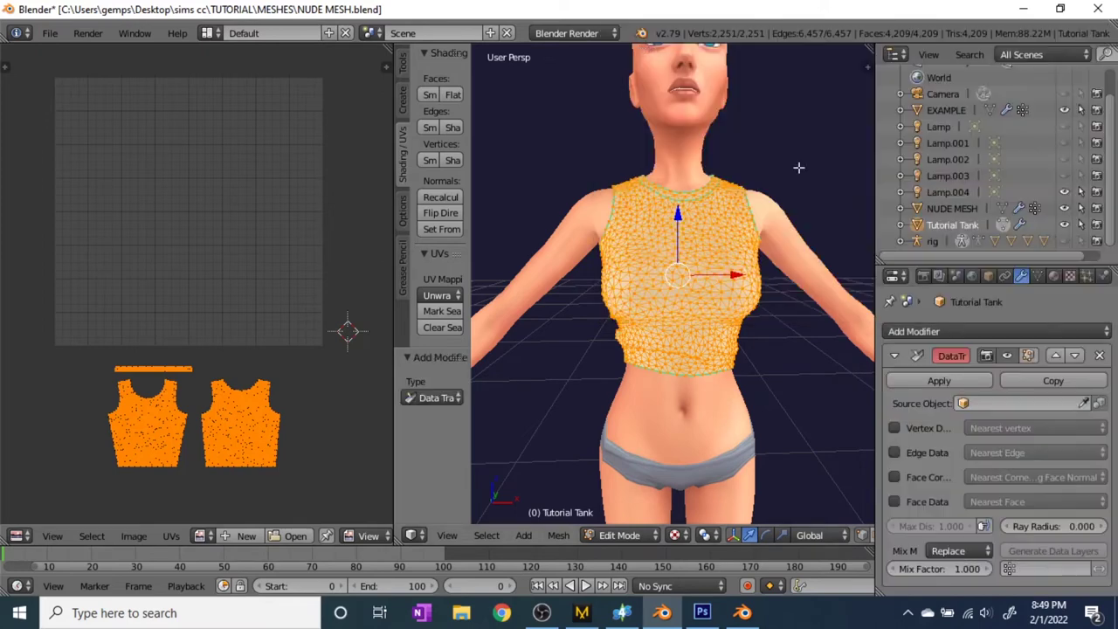
click(992, 404)
click(969, 445)
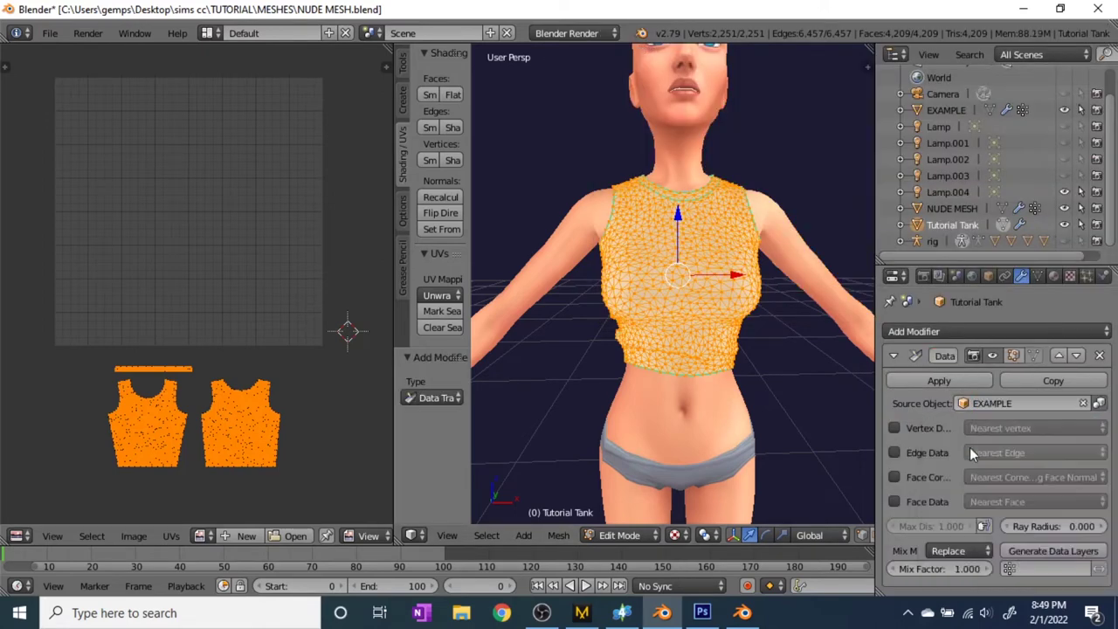
Transfer face corner UVs uv_1 to uv_1 with Nearest Face Interpolated mapping, then attempt applying.
click(895, 477)
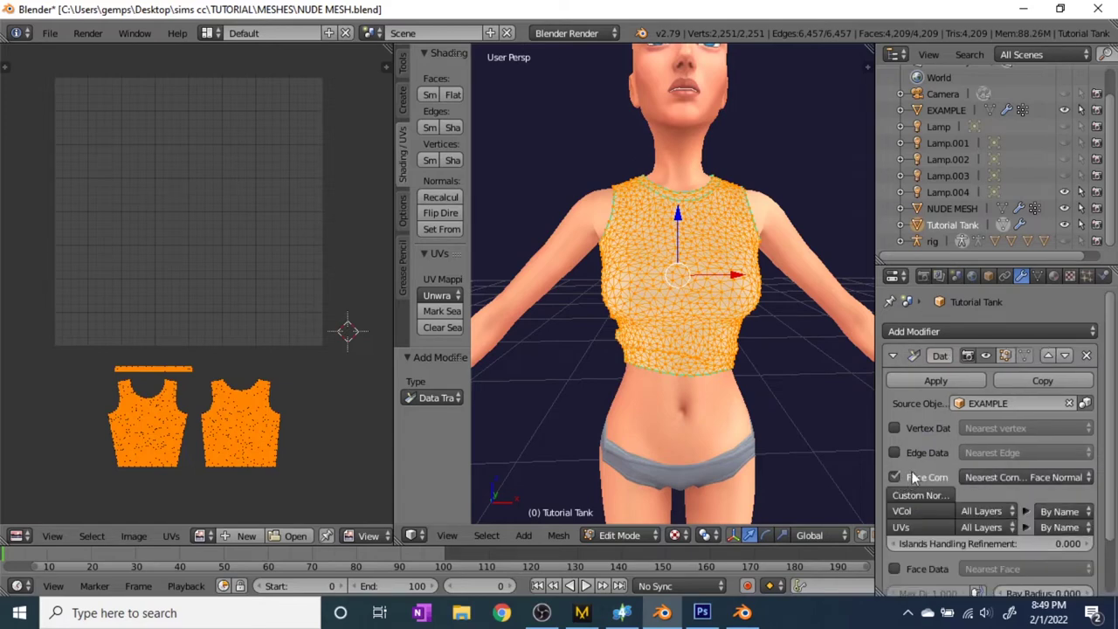
mouse_move(877, 473)
mouse_down()
mouse_move(797, 475)
mouse_move(878, 472)
mouse_up()
click(1013, 474)
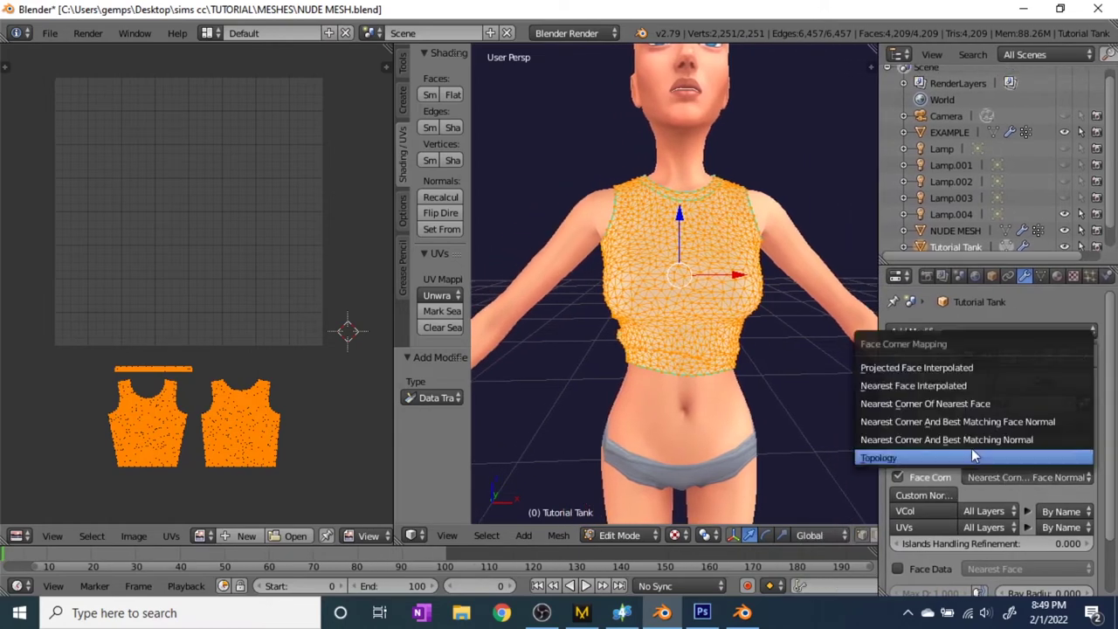
click(913, 385)
scroll(931, 437, down, 2)
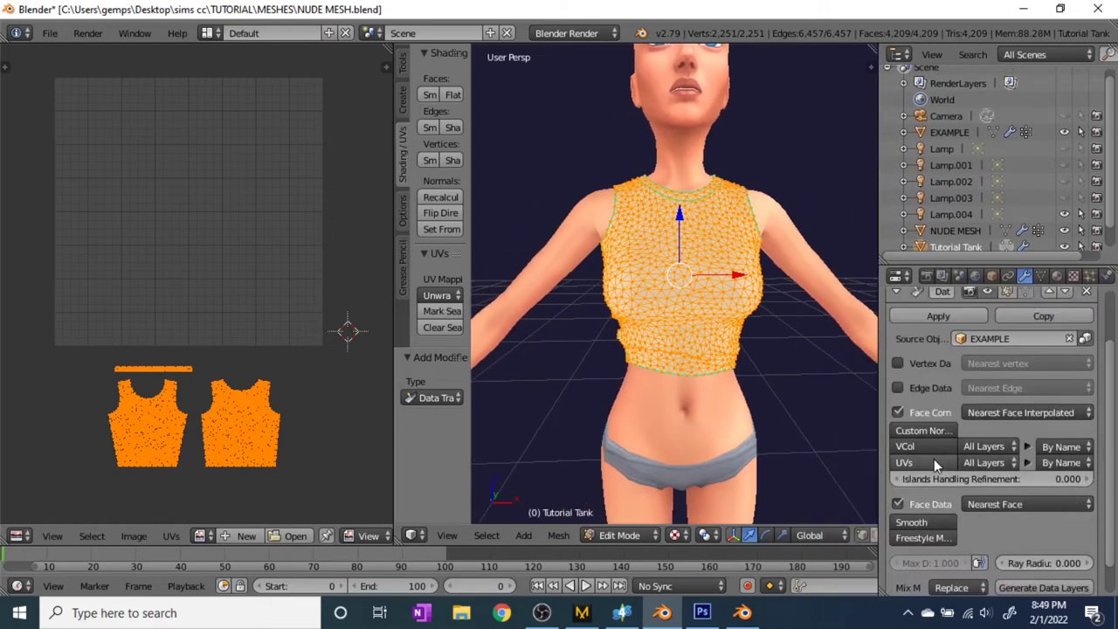
click(989, 463)
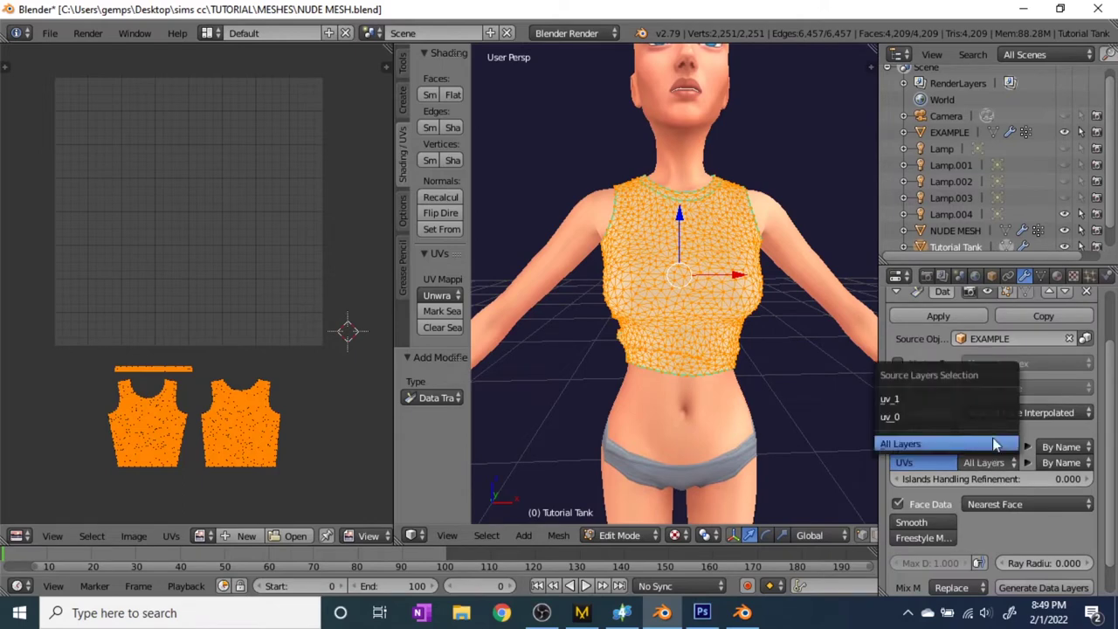
click(946, 401)
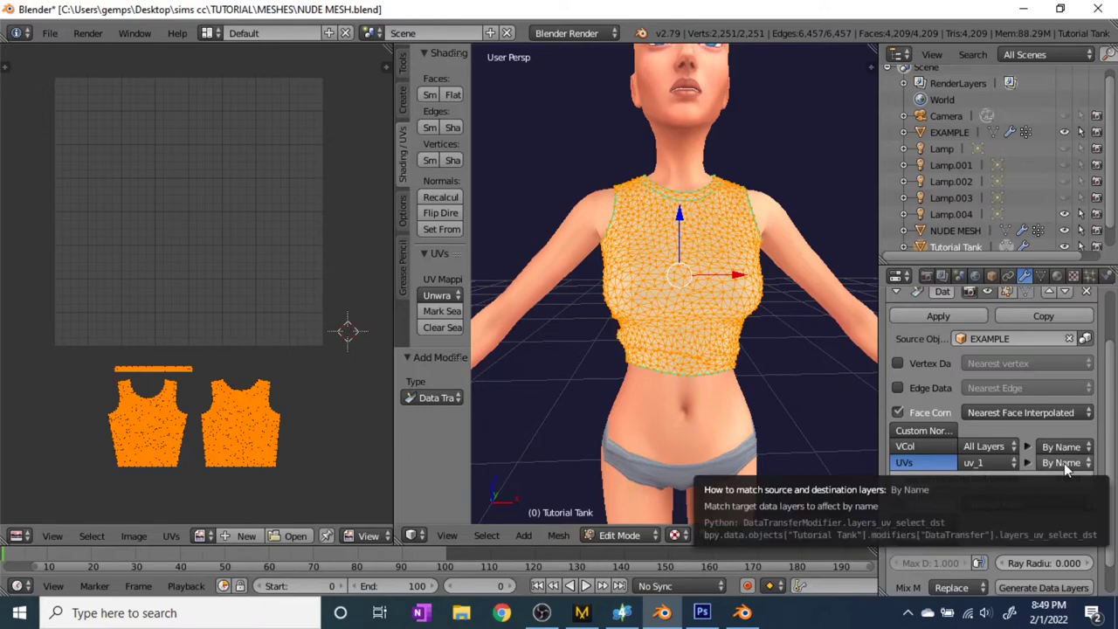
click(1066, 469)
click(957, 376)
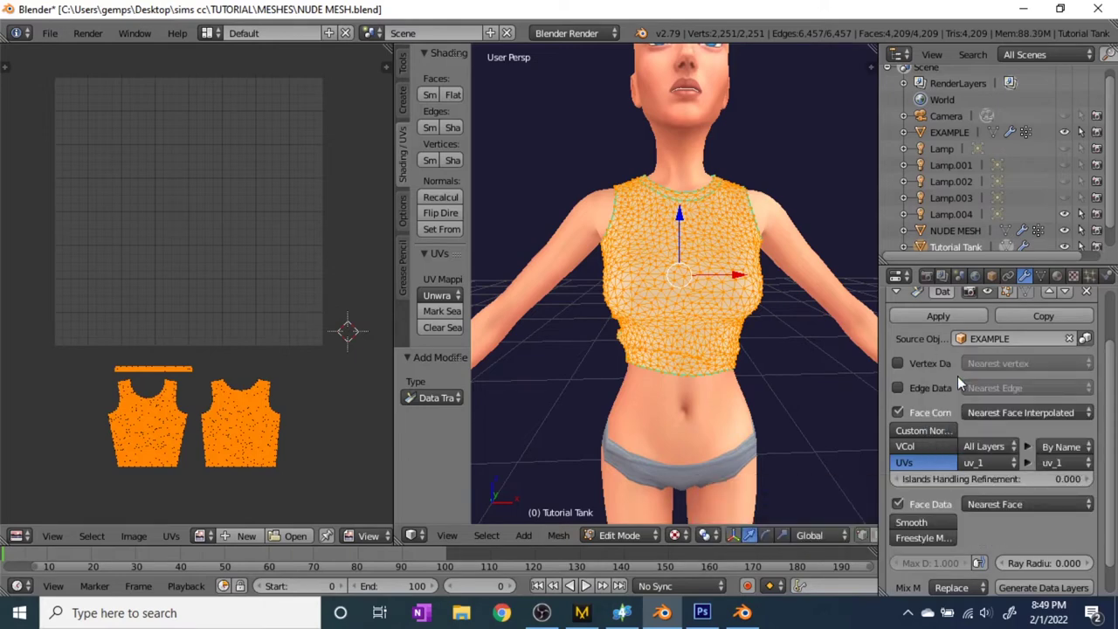
click(910, 313)
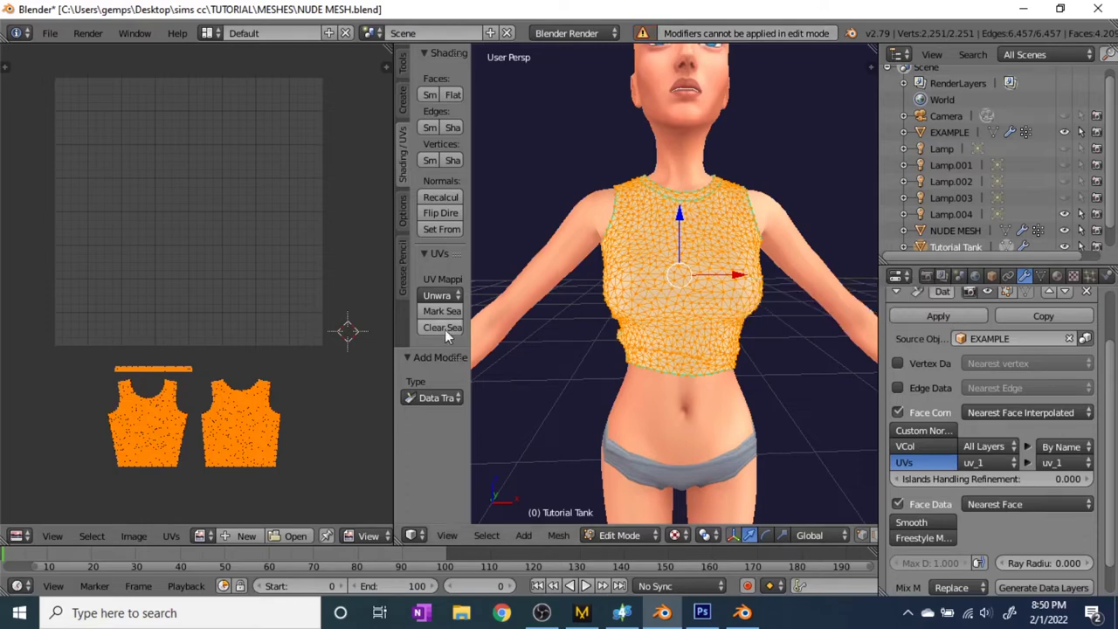
Apply the Data Transfer modifier in Object Mode, then view the uv_1 map in Edit Mode.
key(Tab)
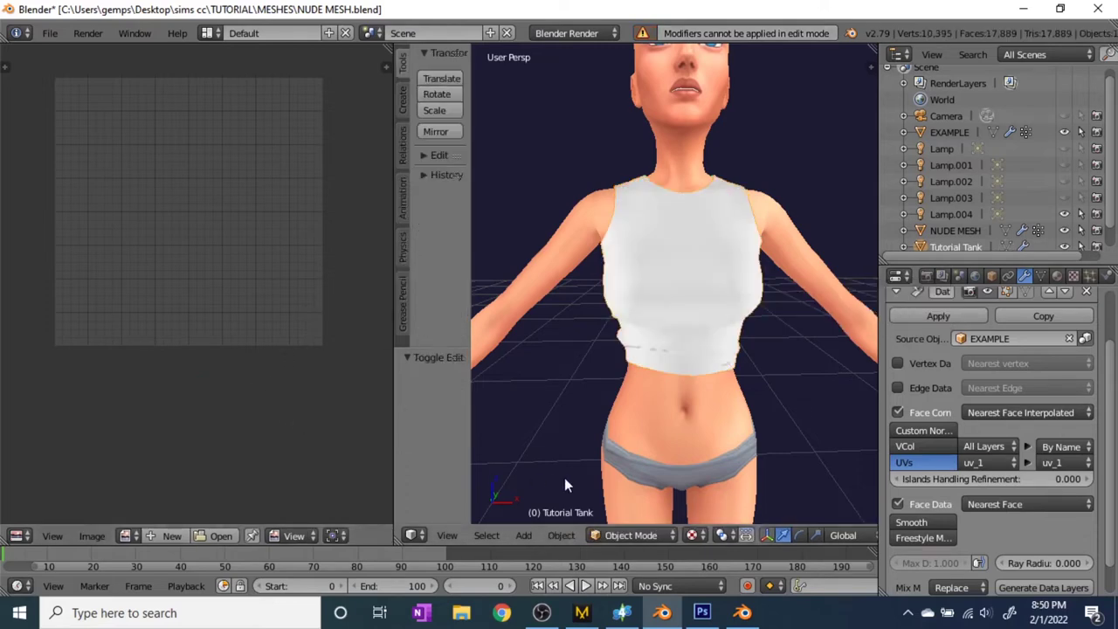
click(918, 310)
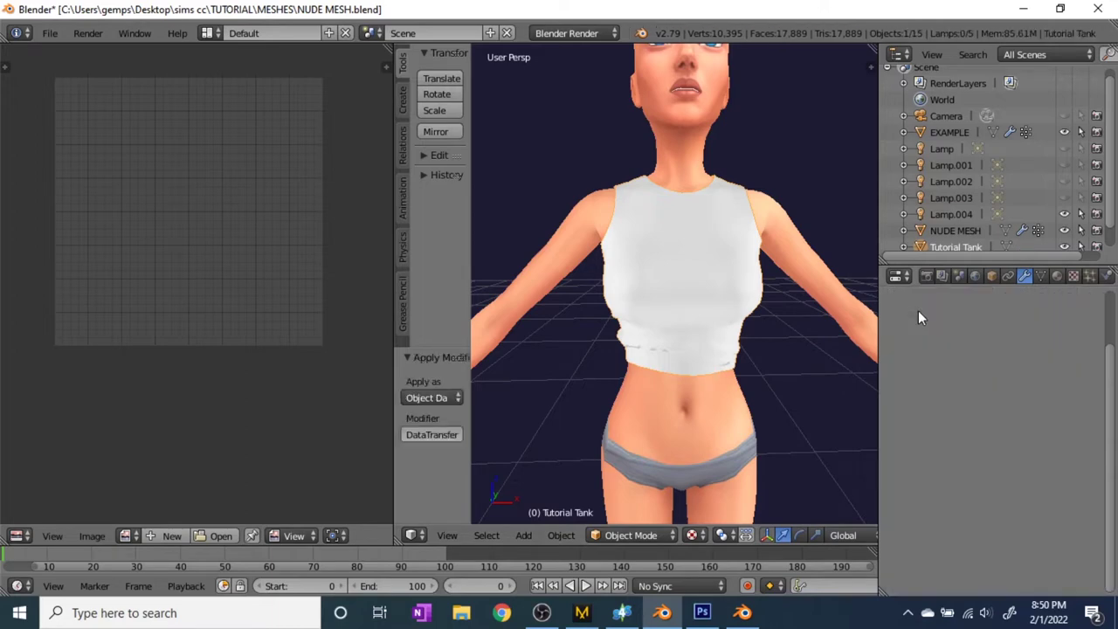
click(1041, 276)
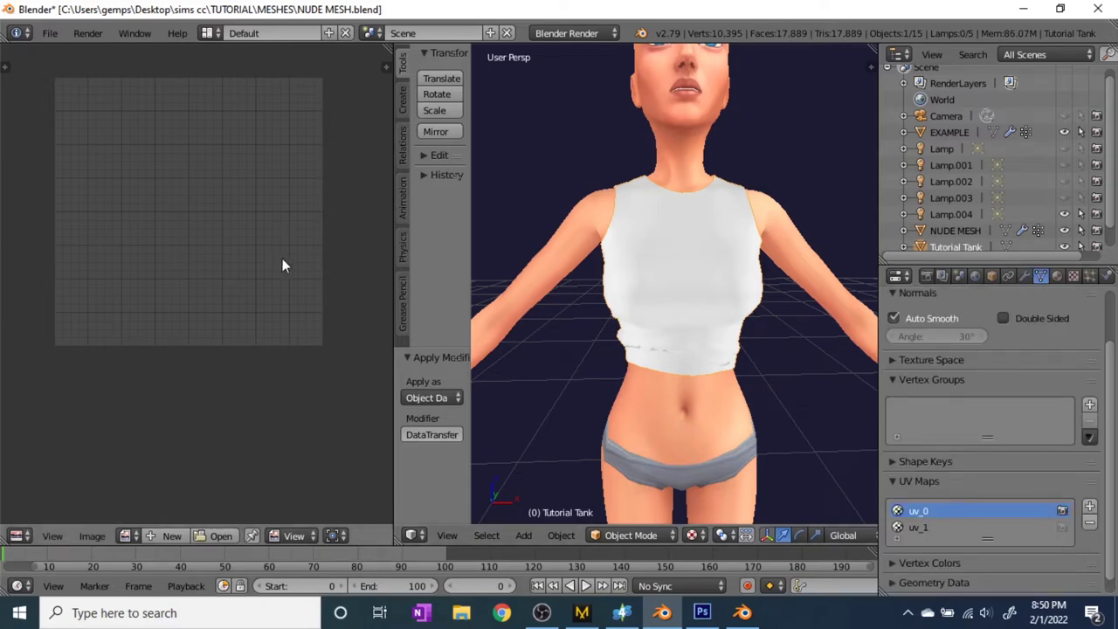
key(Tab)
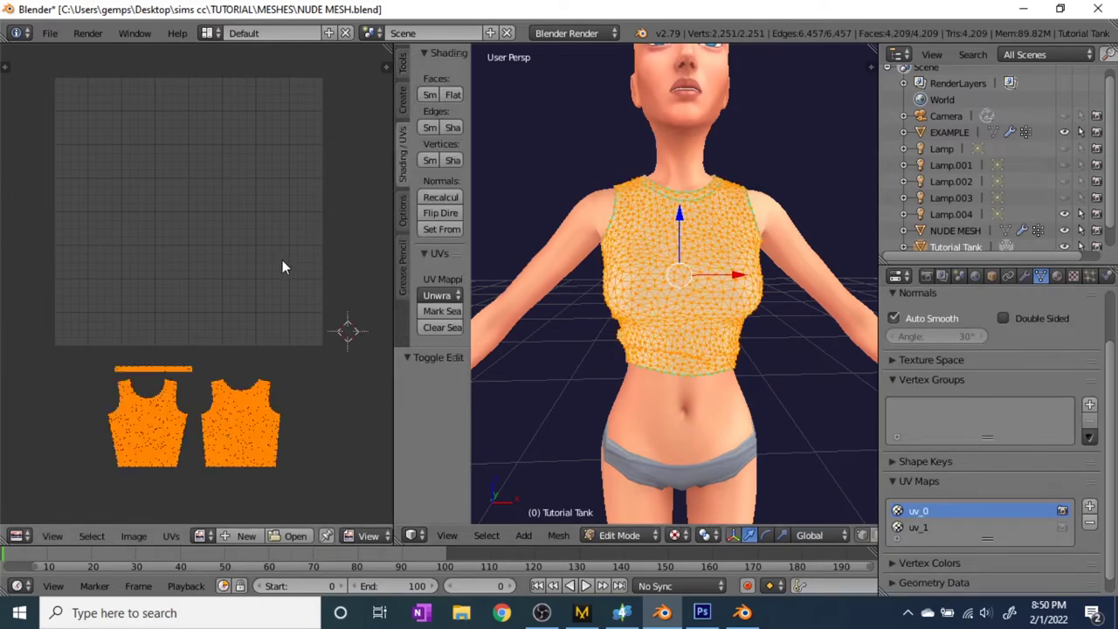
click(917, 526)
scroll(128, 278, down, 4)
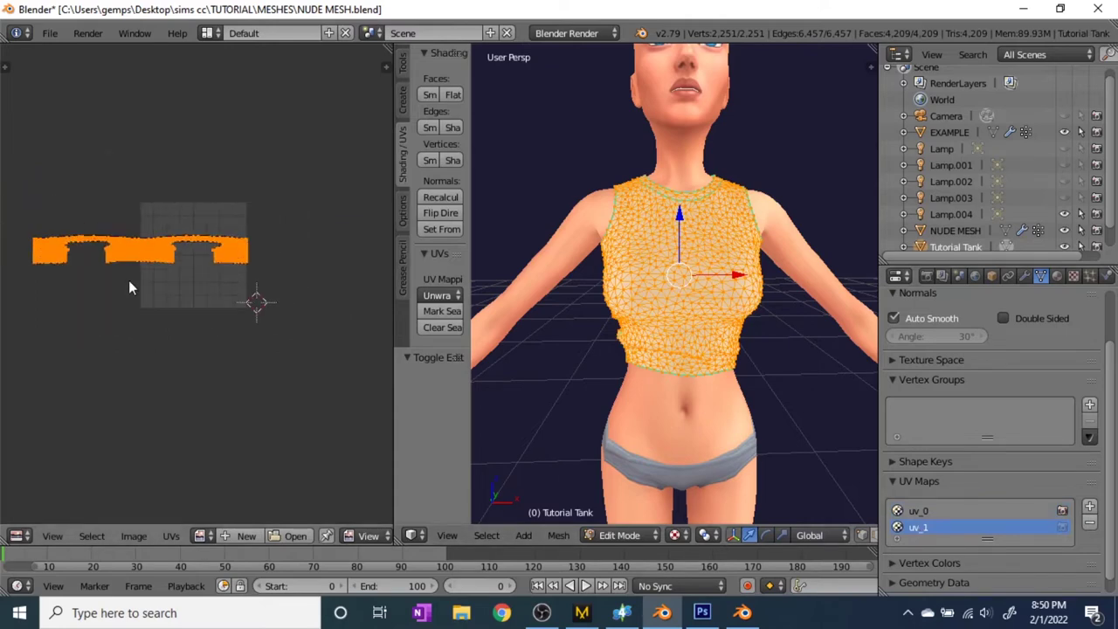
scroll(135, 296, up, 1)
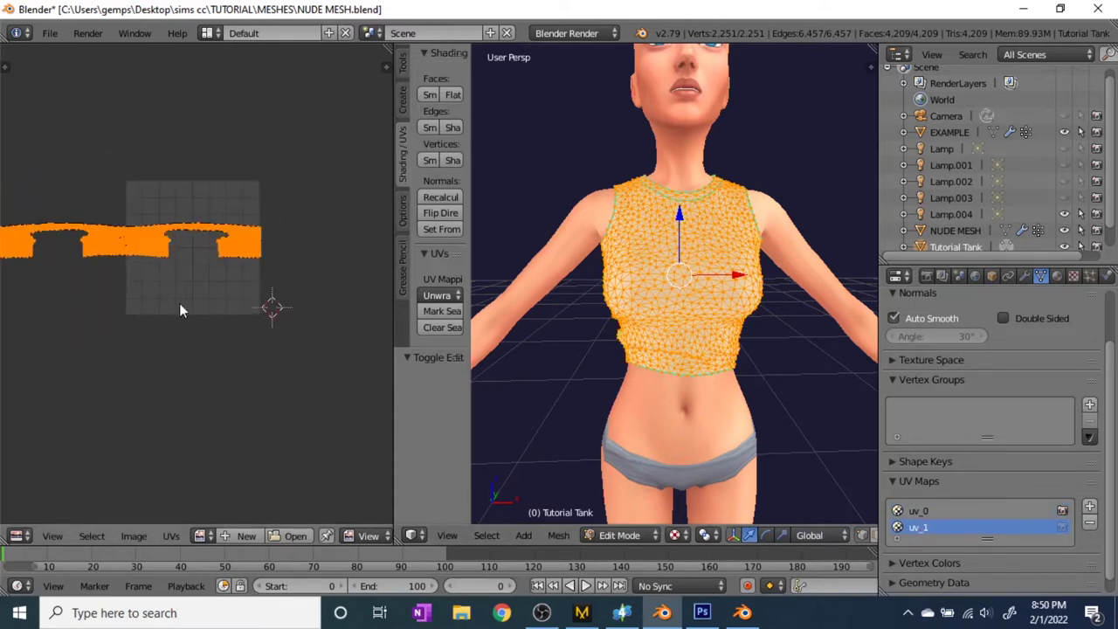
scroll(223, 362, down, 1)
click(50, 32)
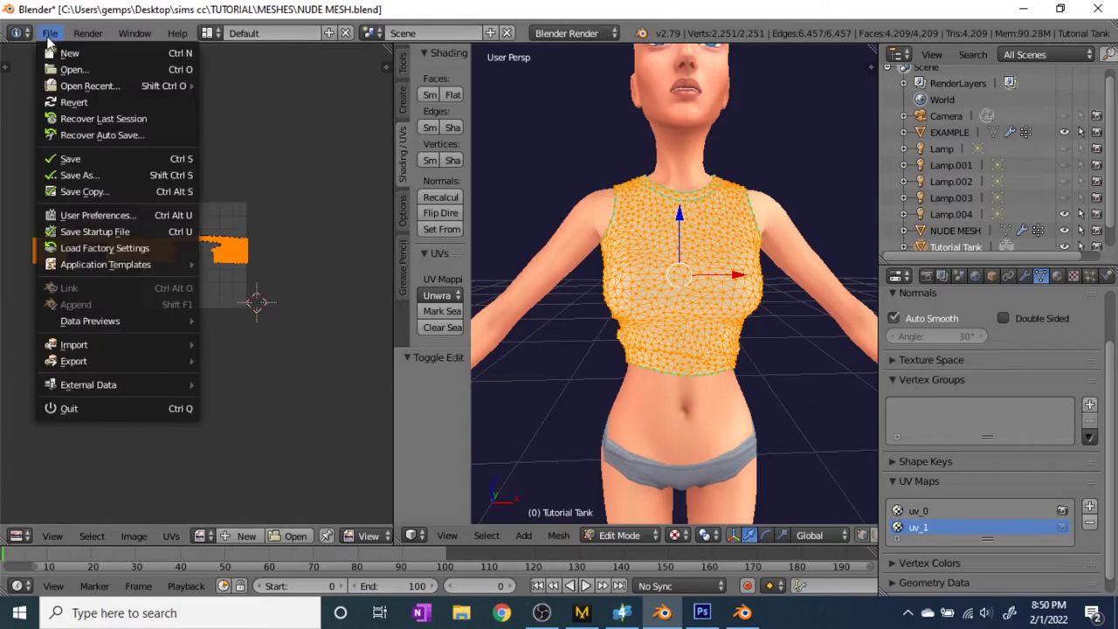
Start Save As in the MESHES folder and name the new blend file 'data transfer'.
click(100, 178)
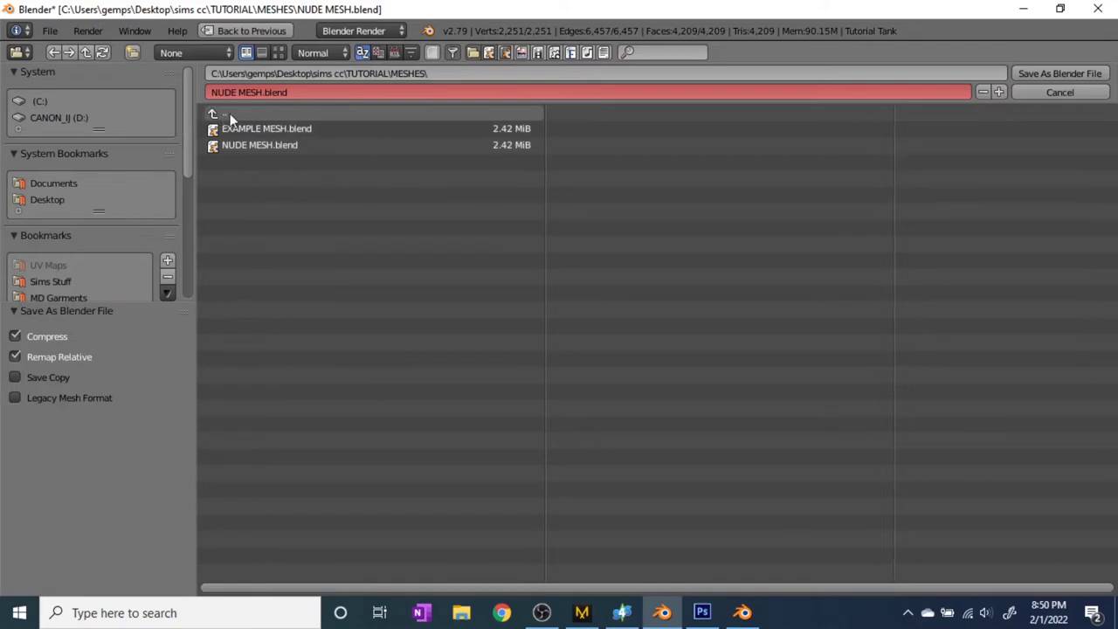
click(255, 91)
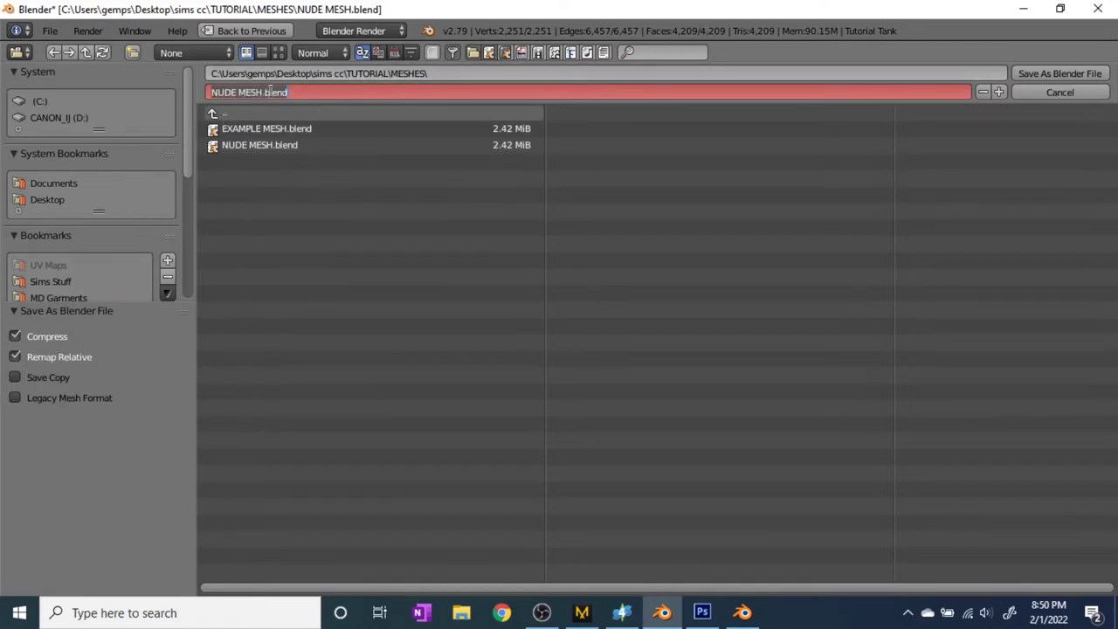
text(da)
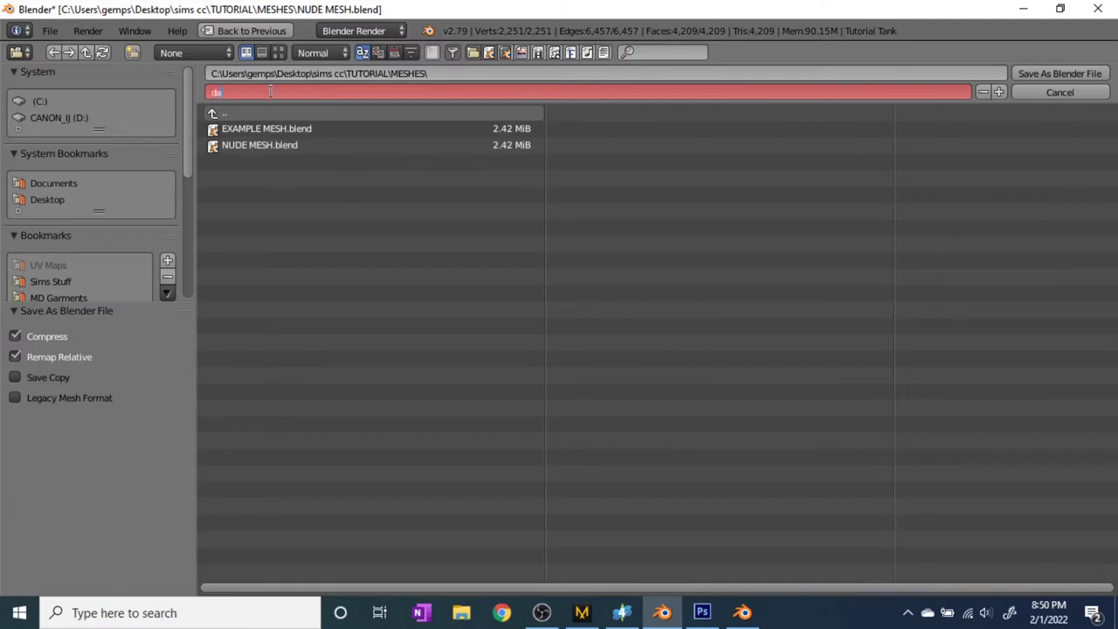
text(ta trans)
key(BackSpace)
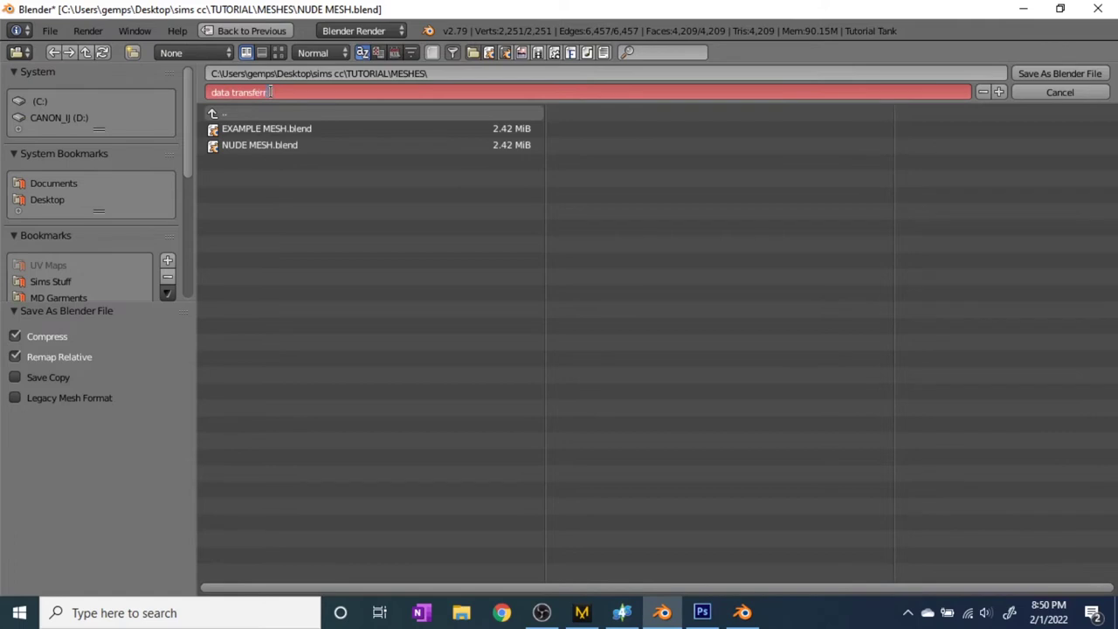